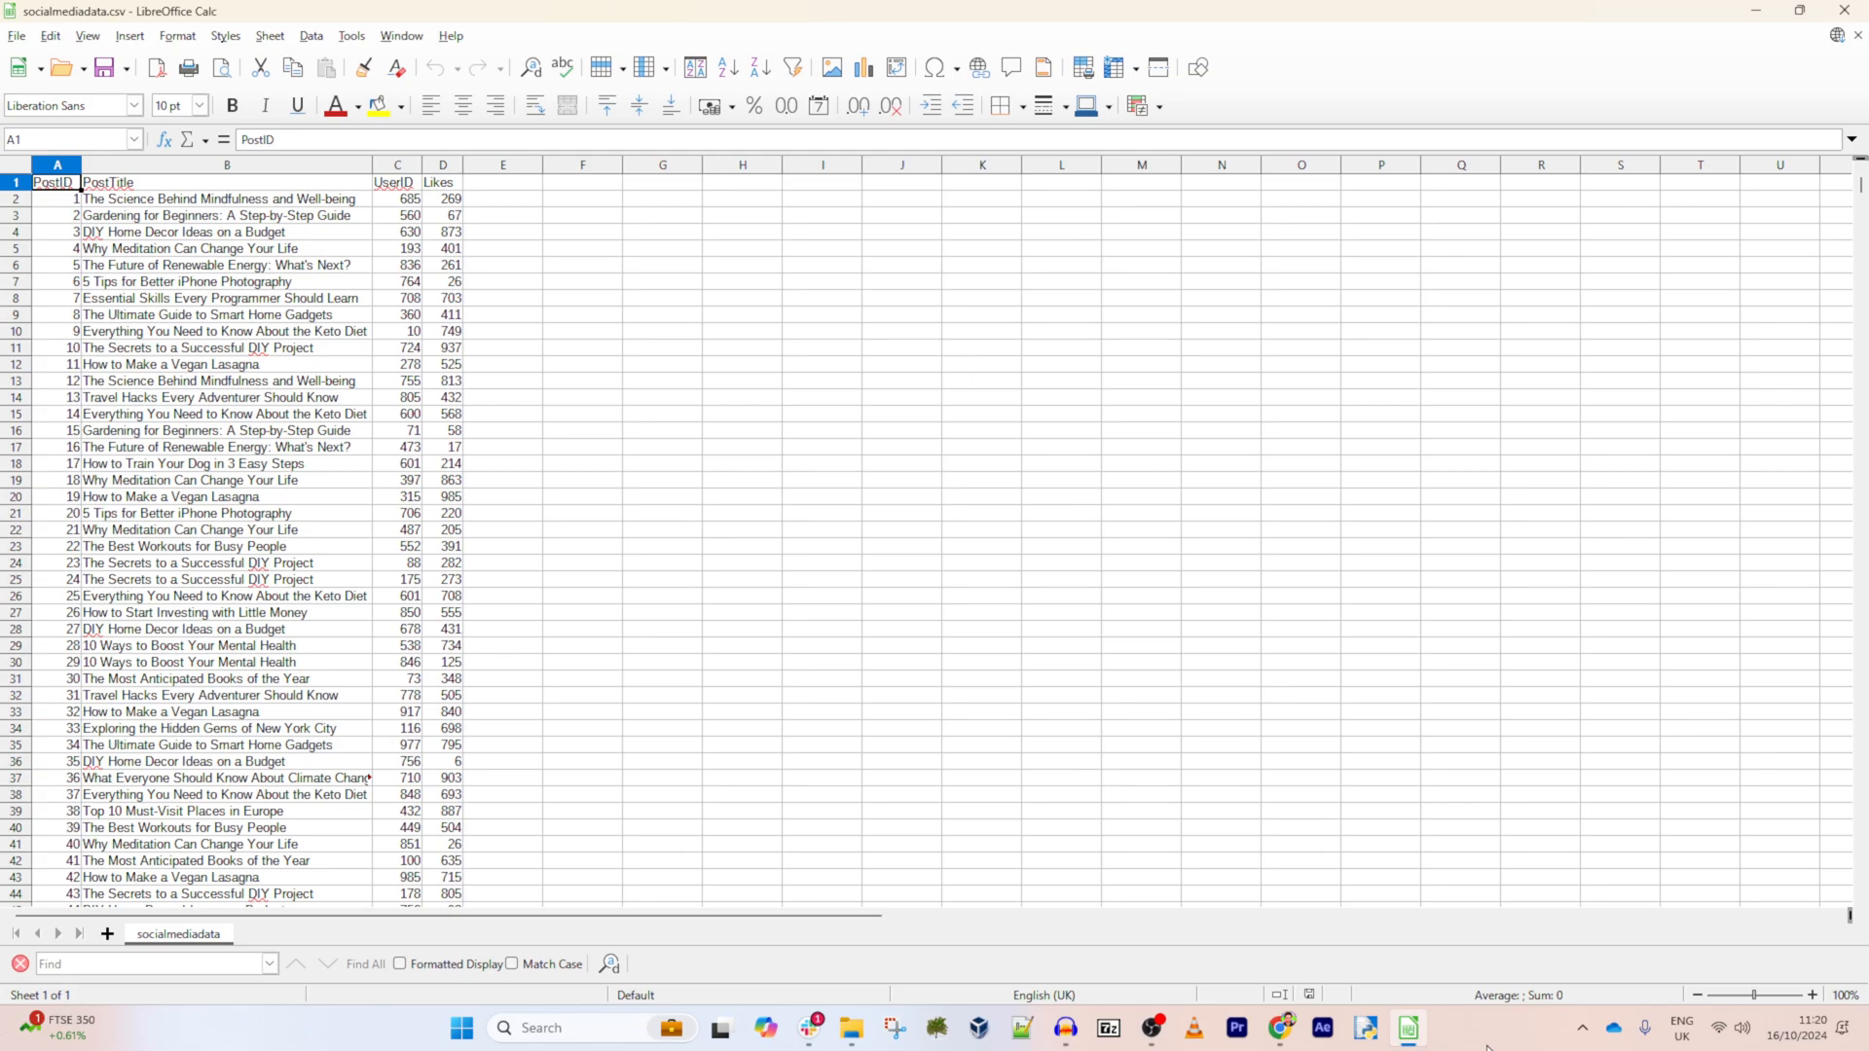
- Look through the post titles, user IDs and likes in socialmediadata.csv
left_click(410, 239)
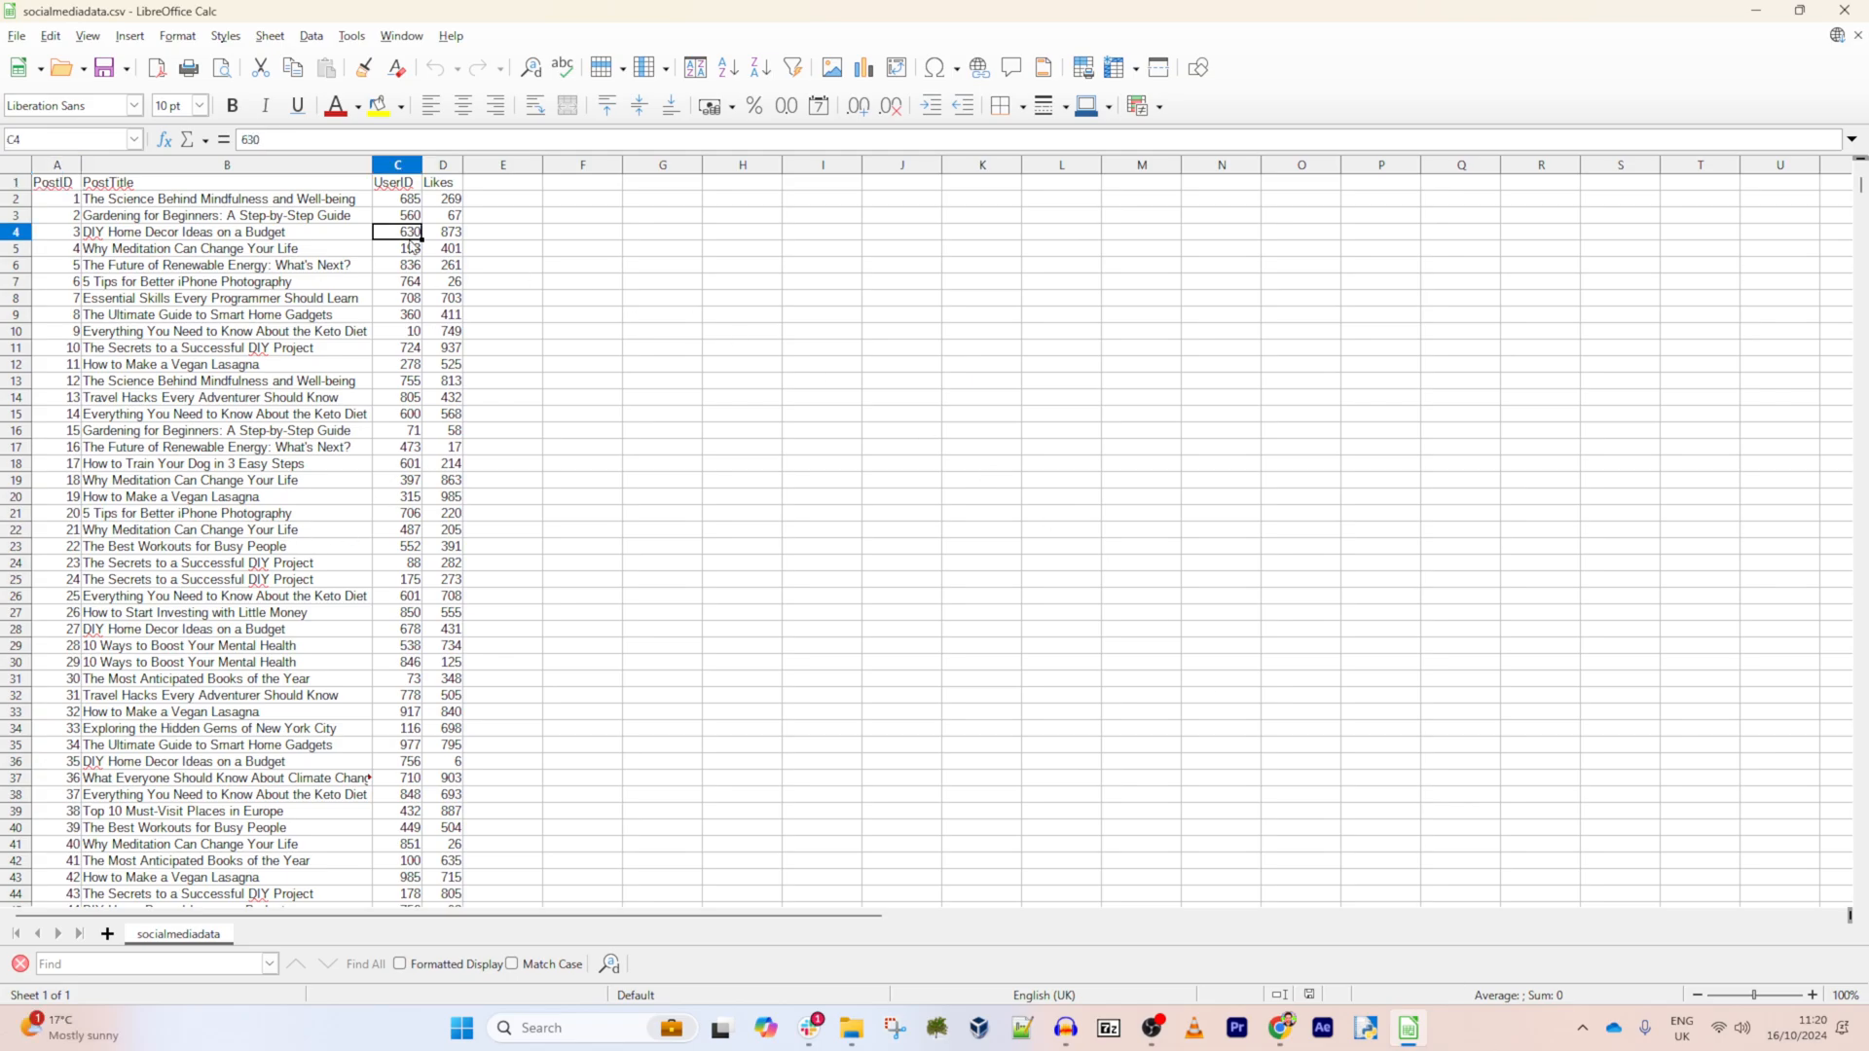
scroll(410, 241, "down", 6)
scroll(410, 247, "down", 20)
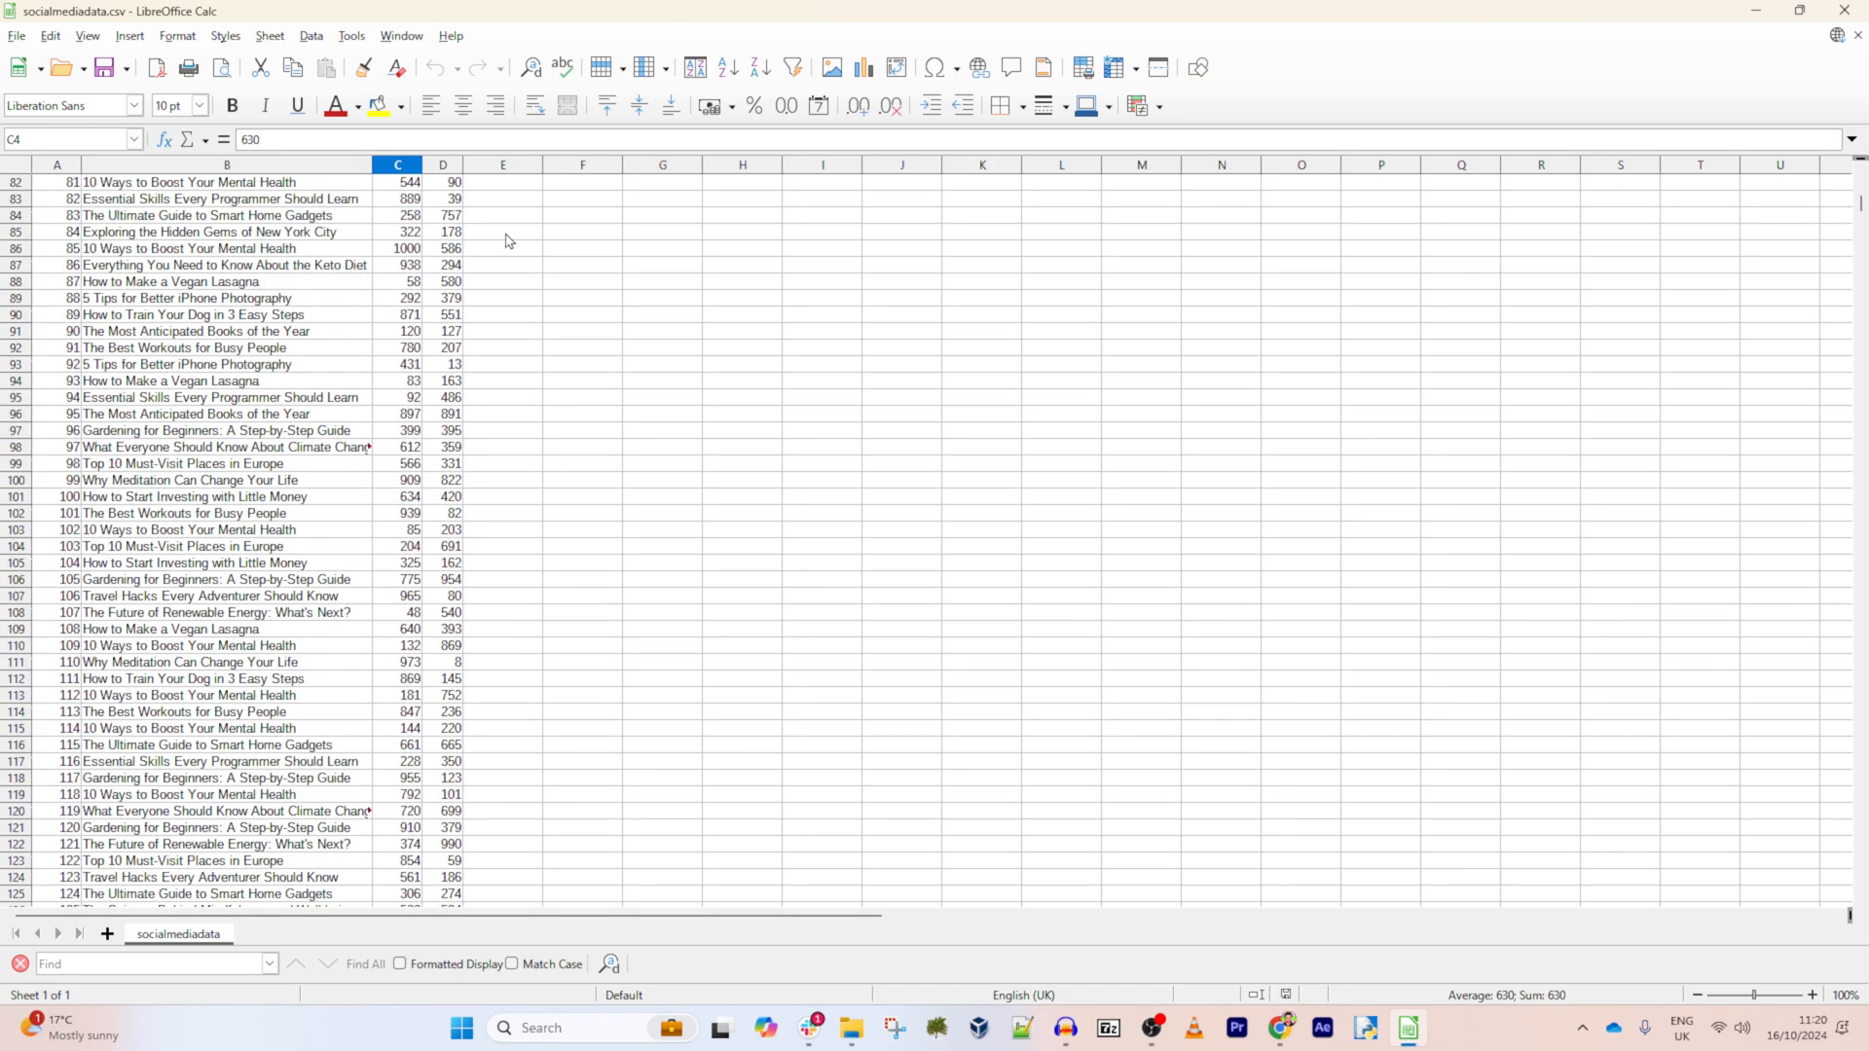
scroll(1841, 232, "down", 12)
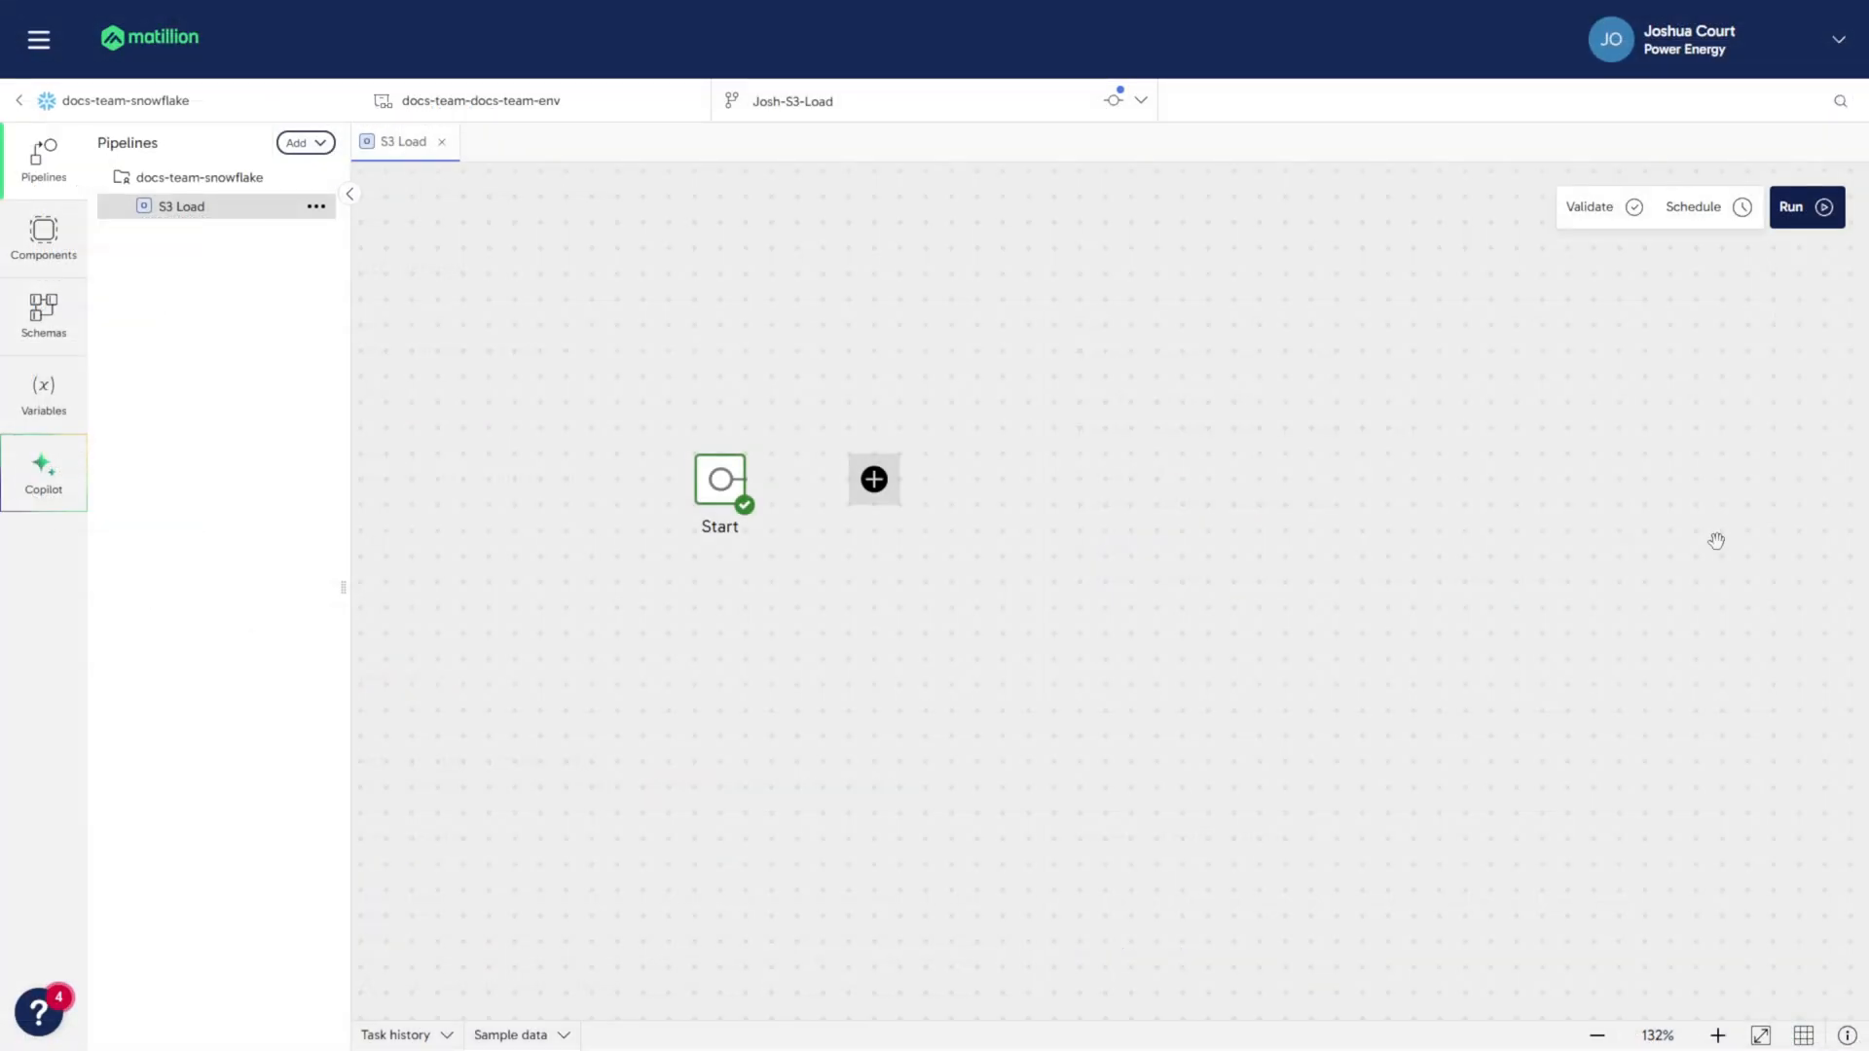
- Find the S3 Load component, add it to the pipeline canvas and connect Start to it
left_click(46, 239)
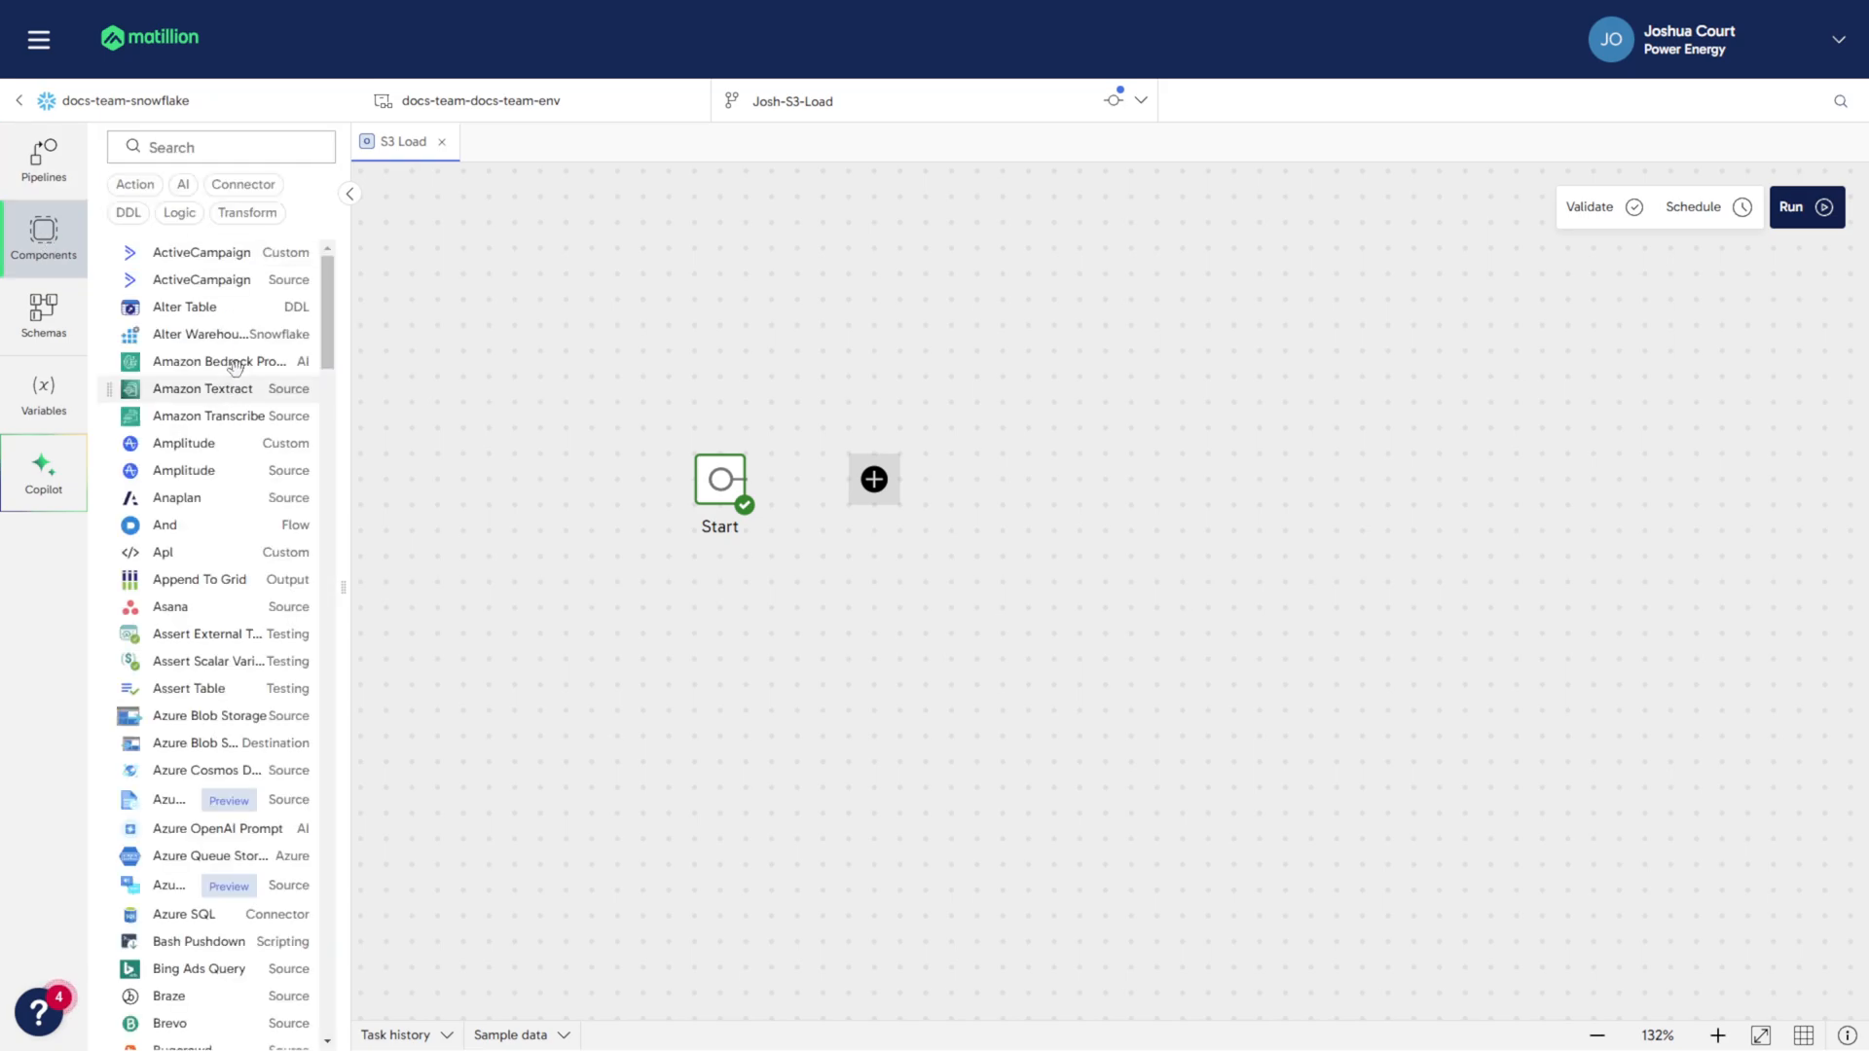
left_click(216, 144)
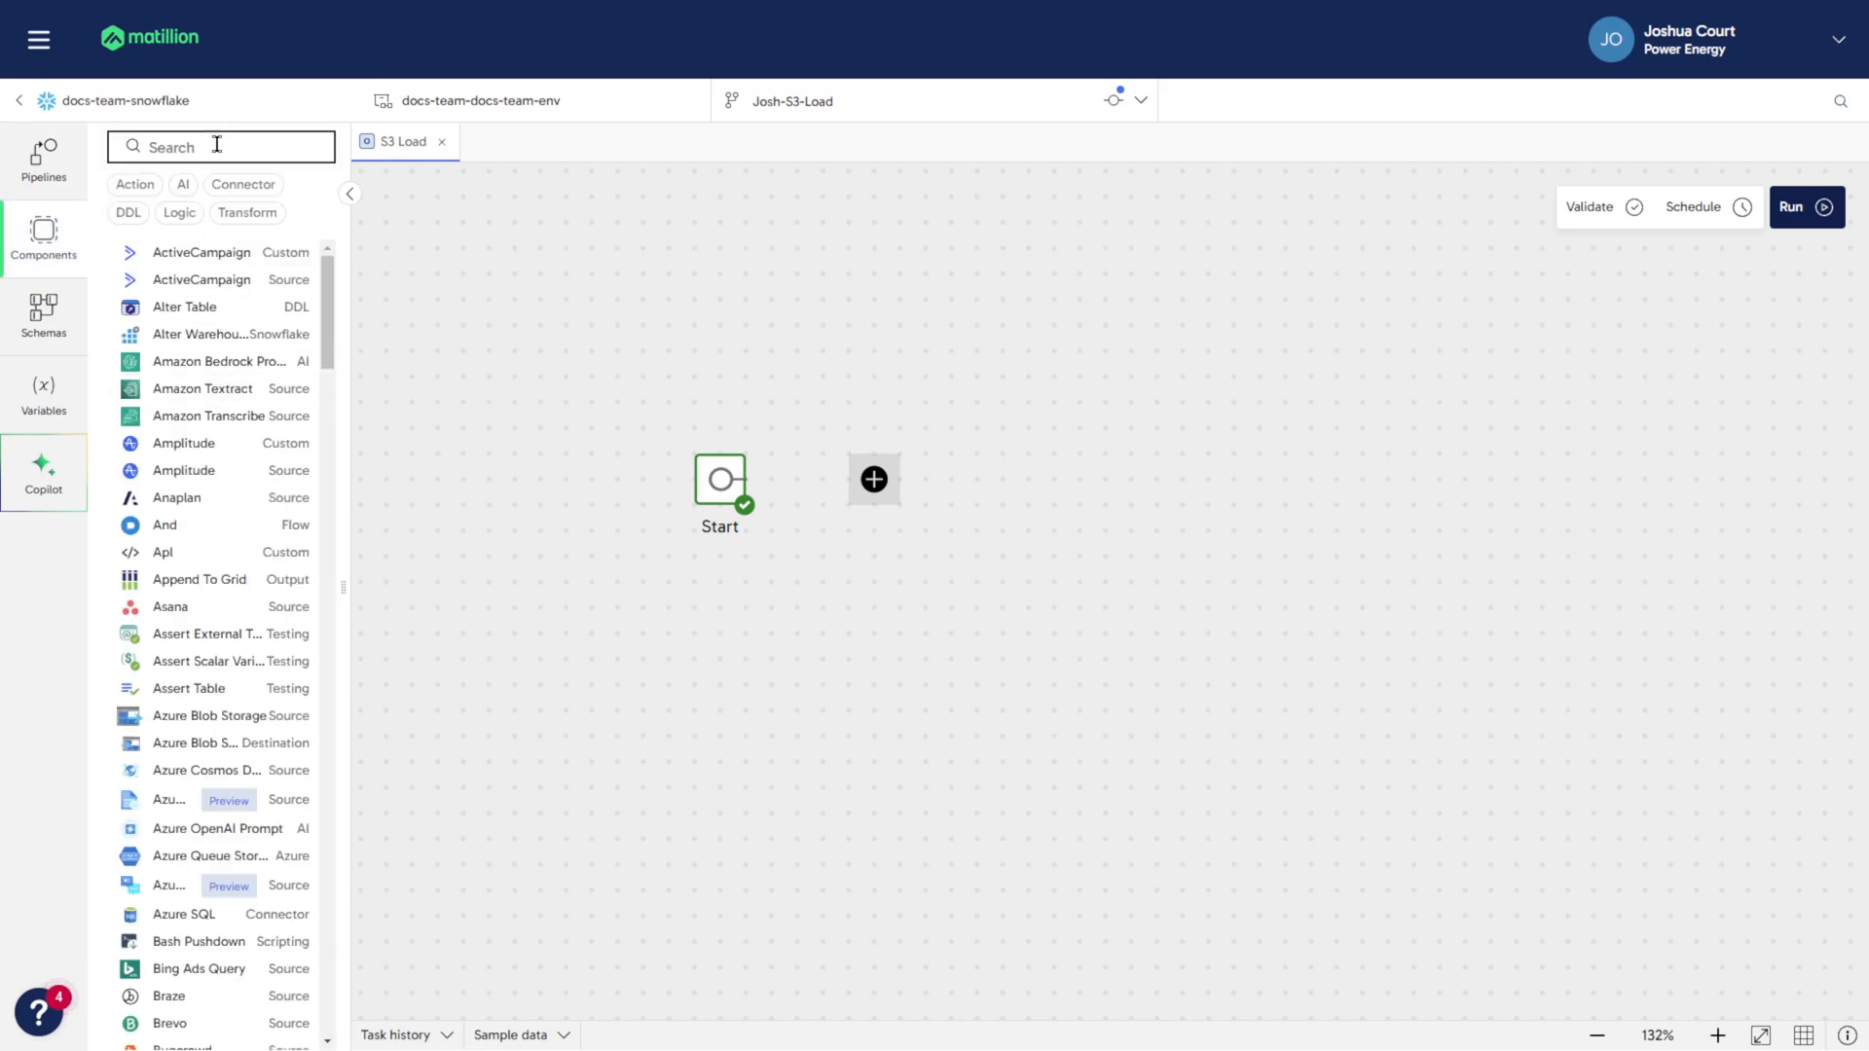
type("s3")
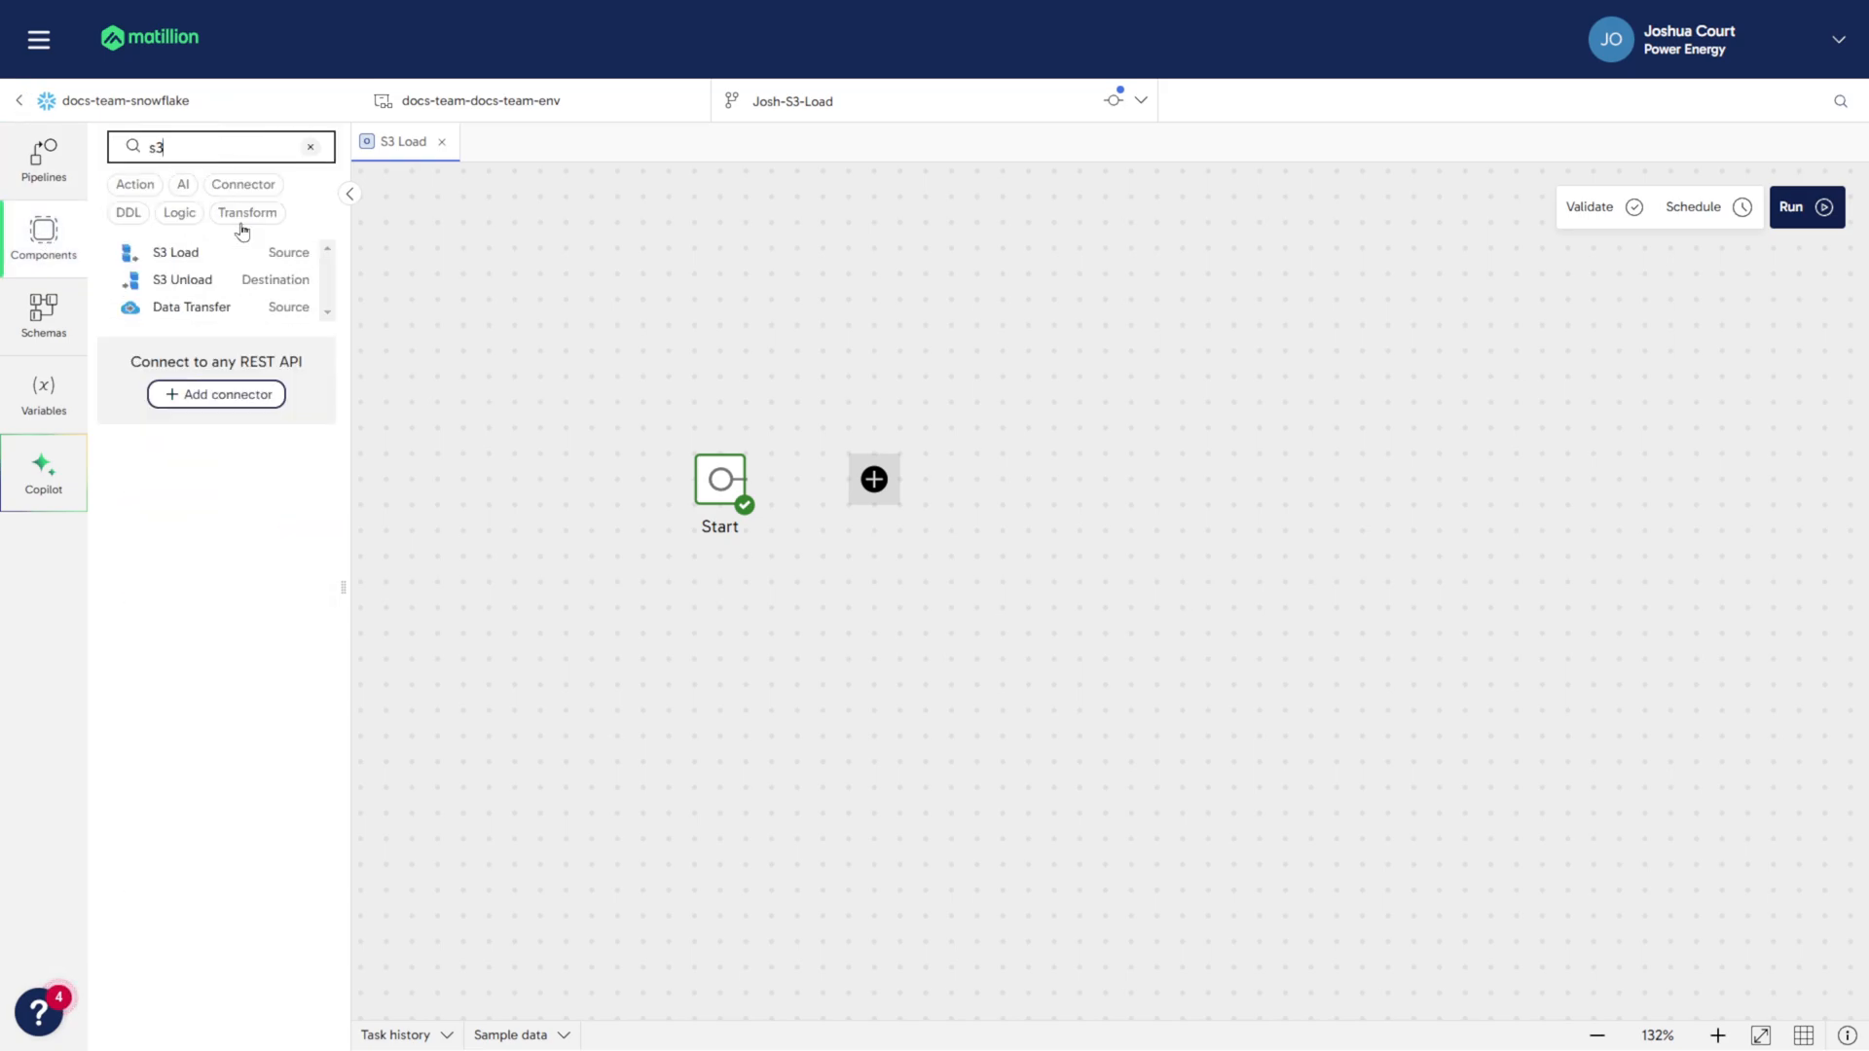
left_click(176, 255)
left_click_drag(176, 255, 951, 474)
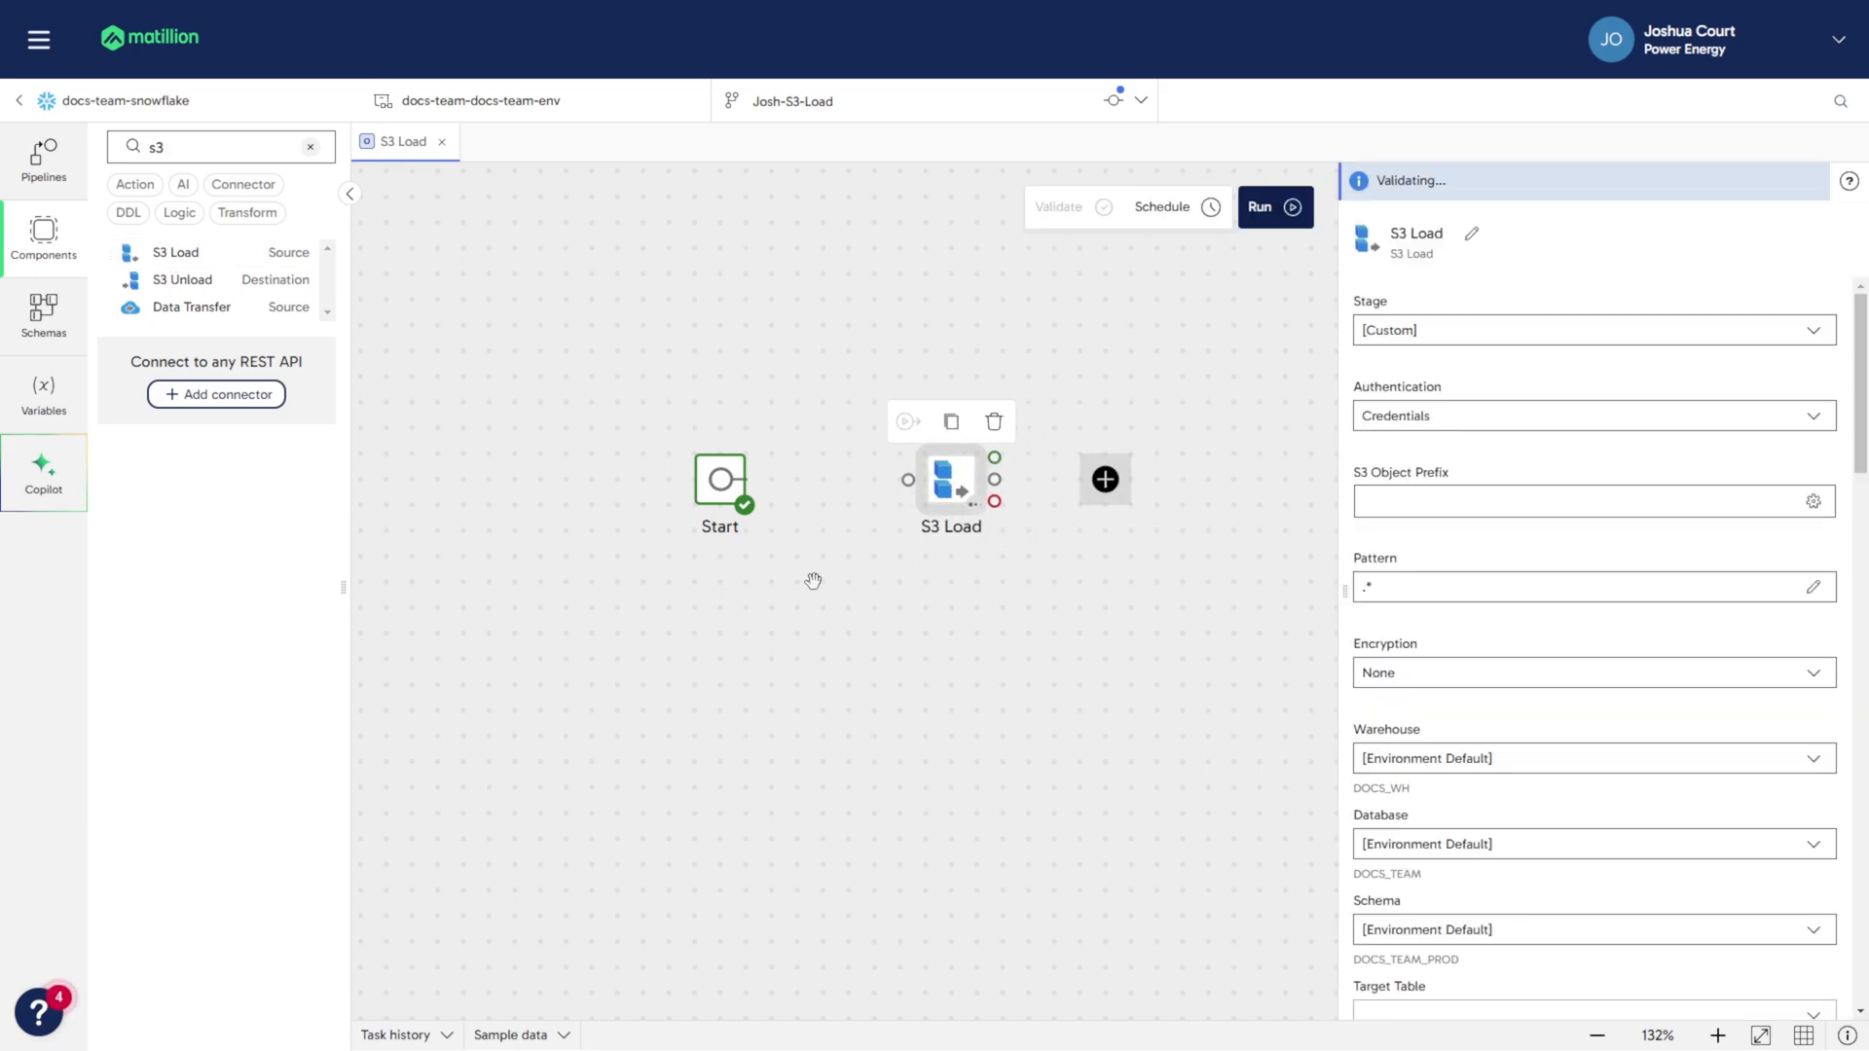
left_click_drag(765, 478, 909, 477)
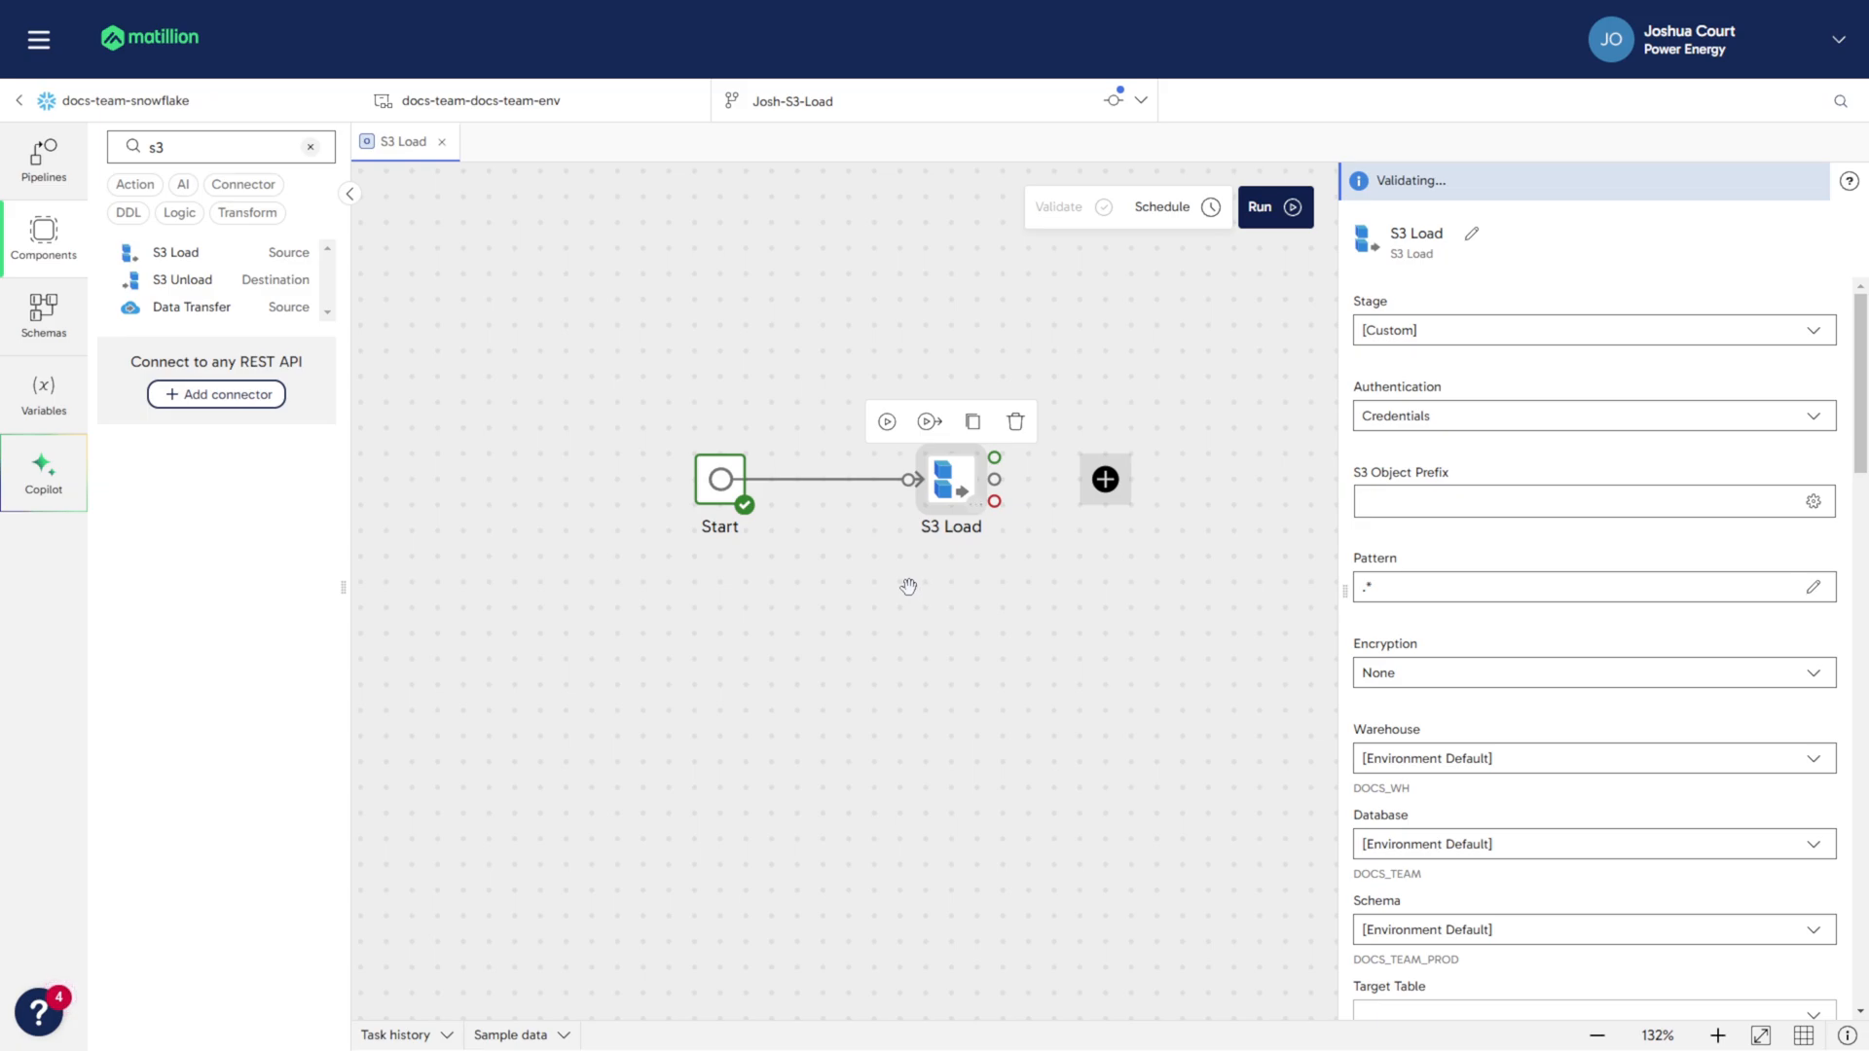
- Keep the S3 Load stage as [Custom] and choose Credentials as its authentication
left_click(1573, 331)
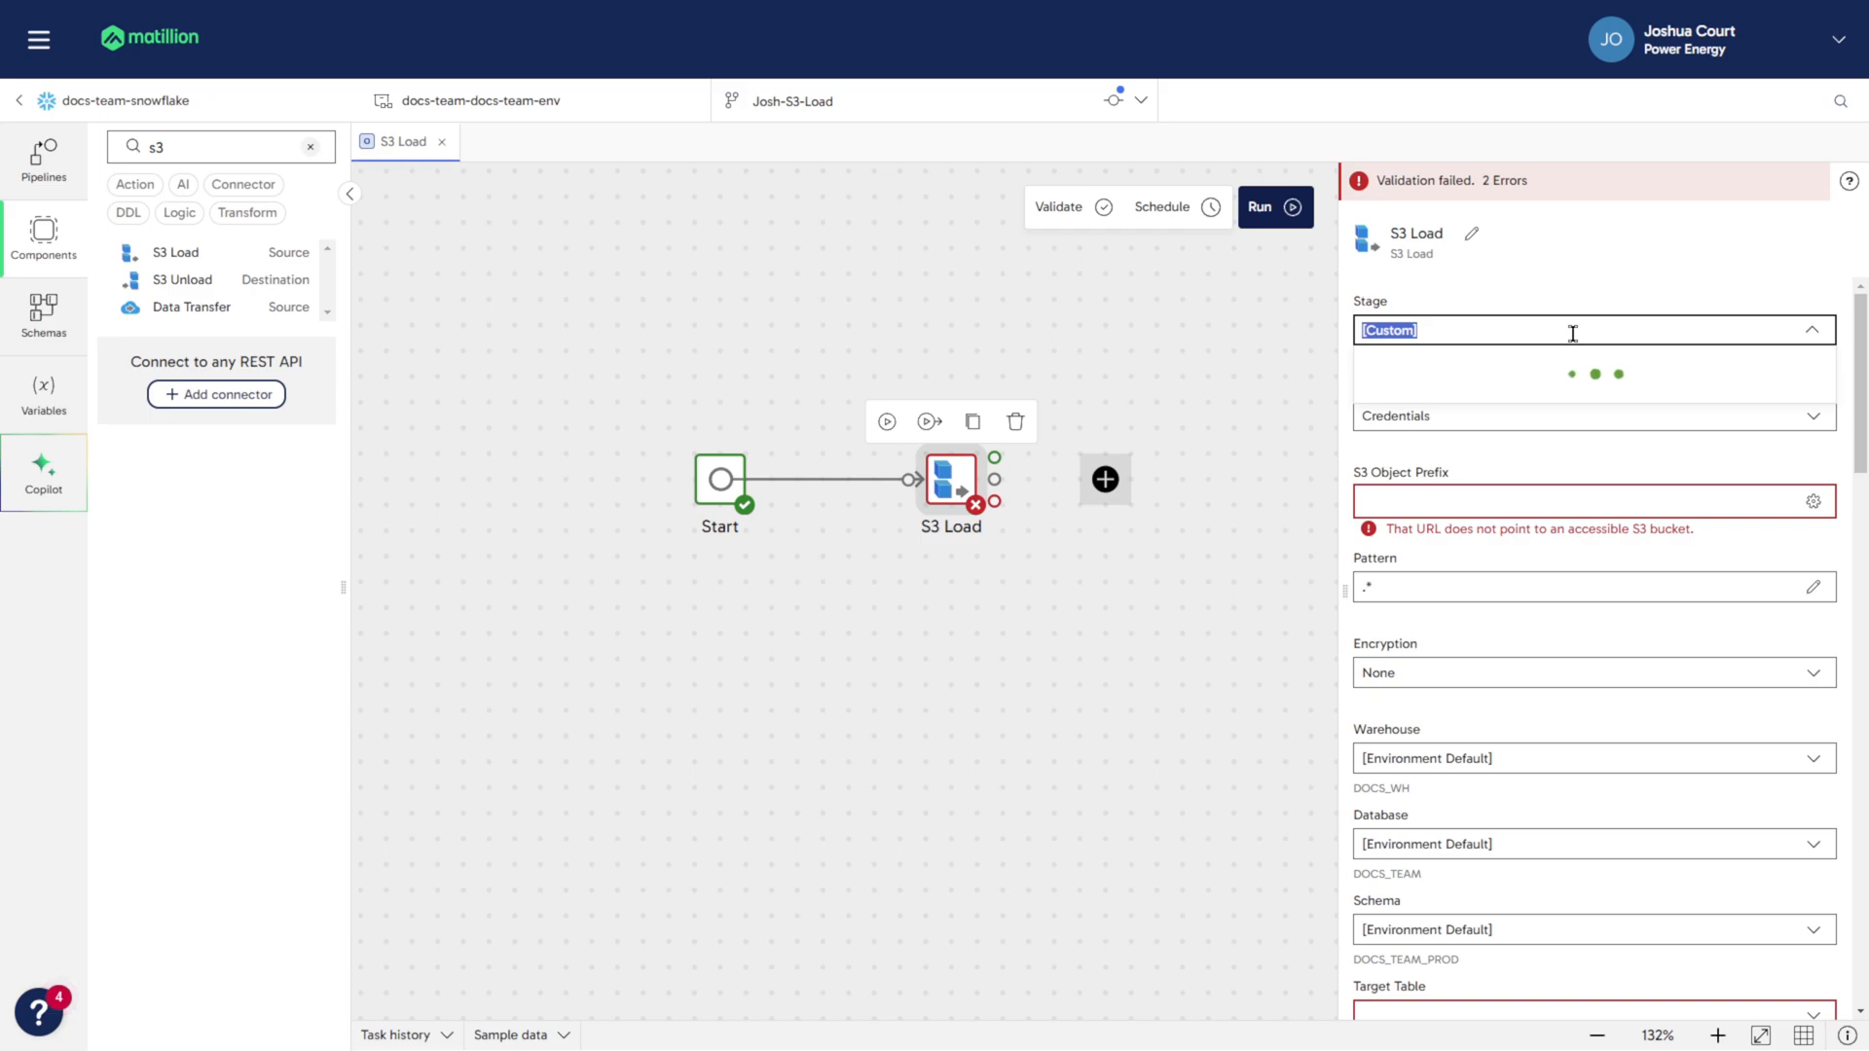
left_click(1472, 375)
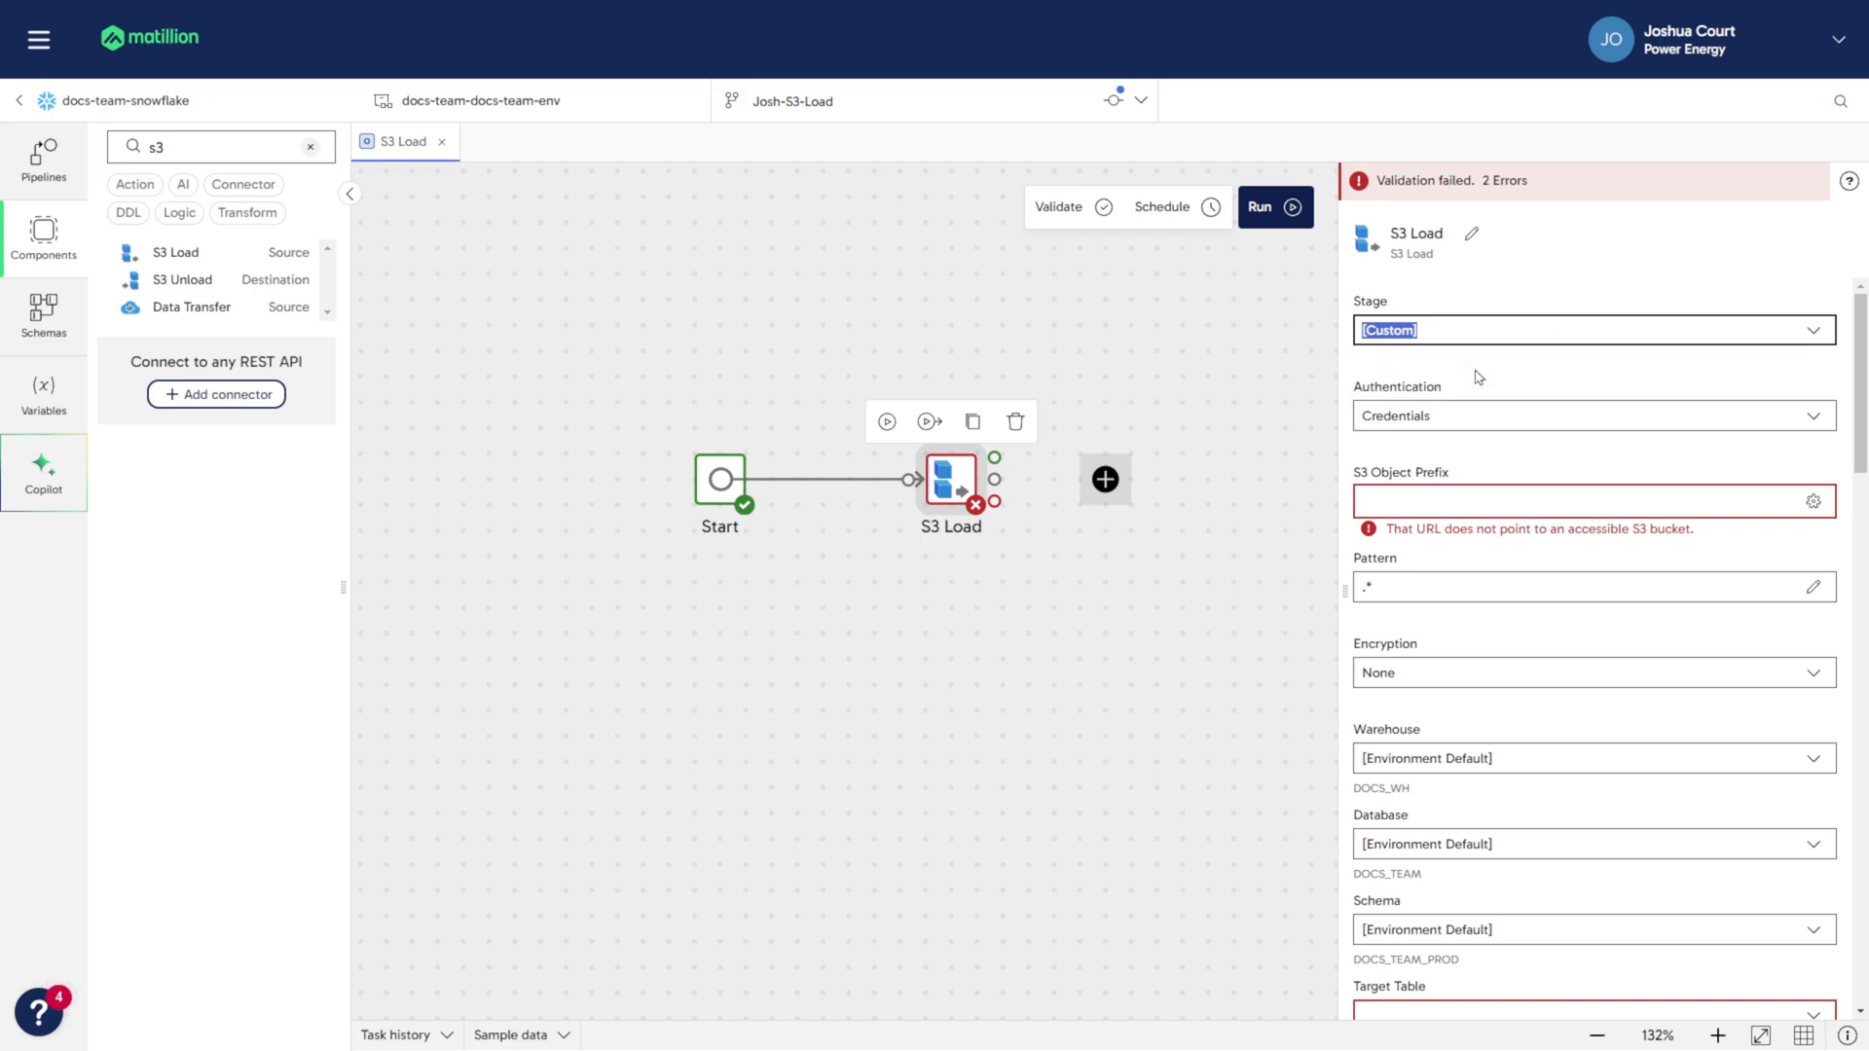
left_click(1529, 363)
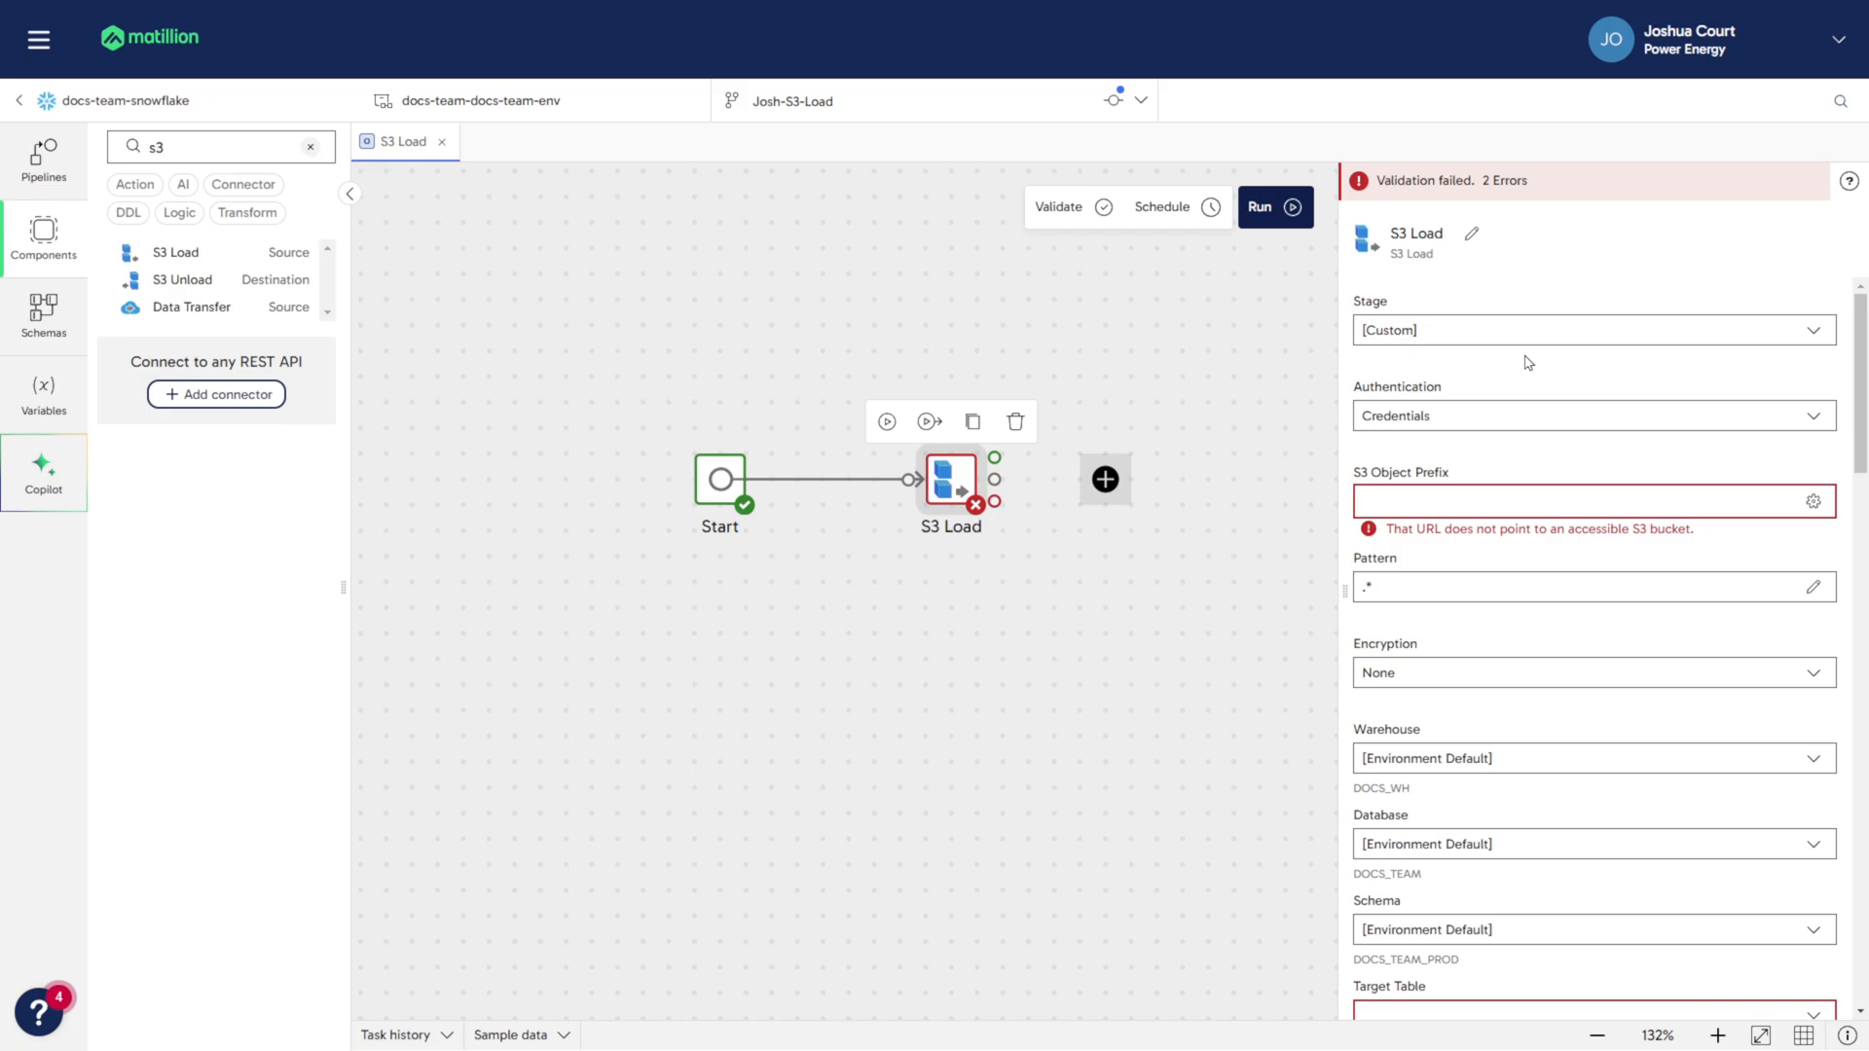
left_click(1514, 406)
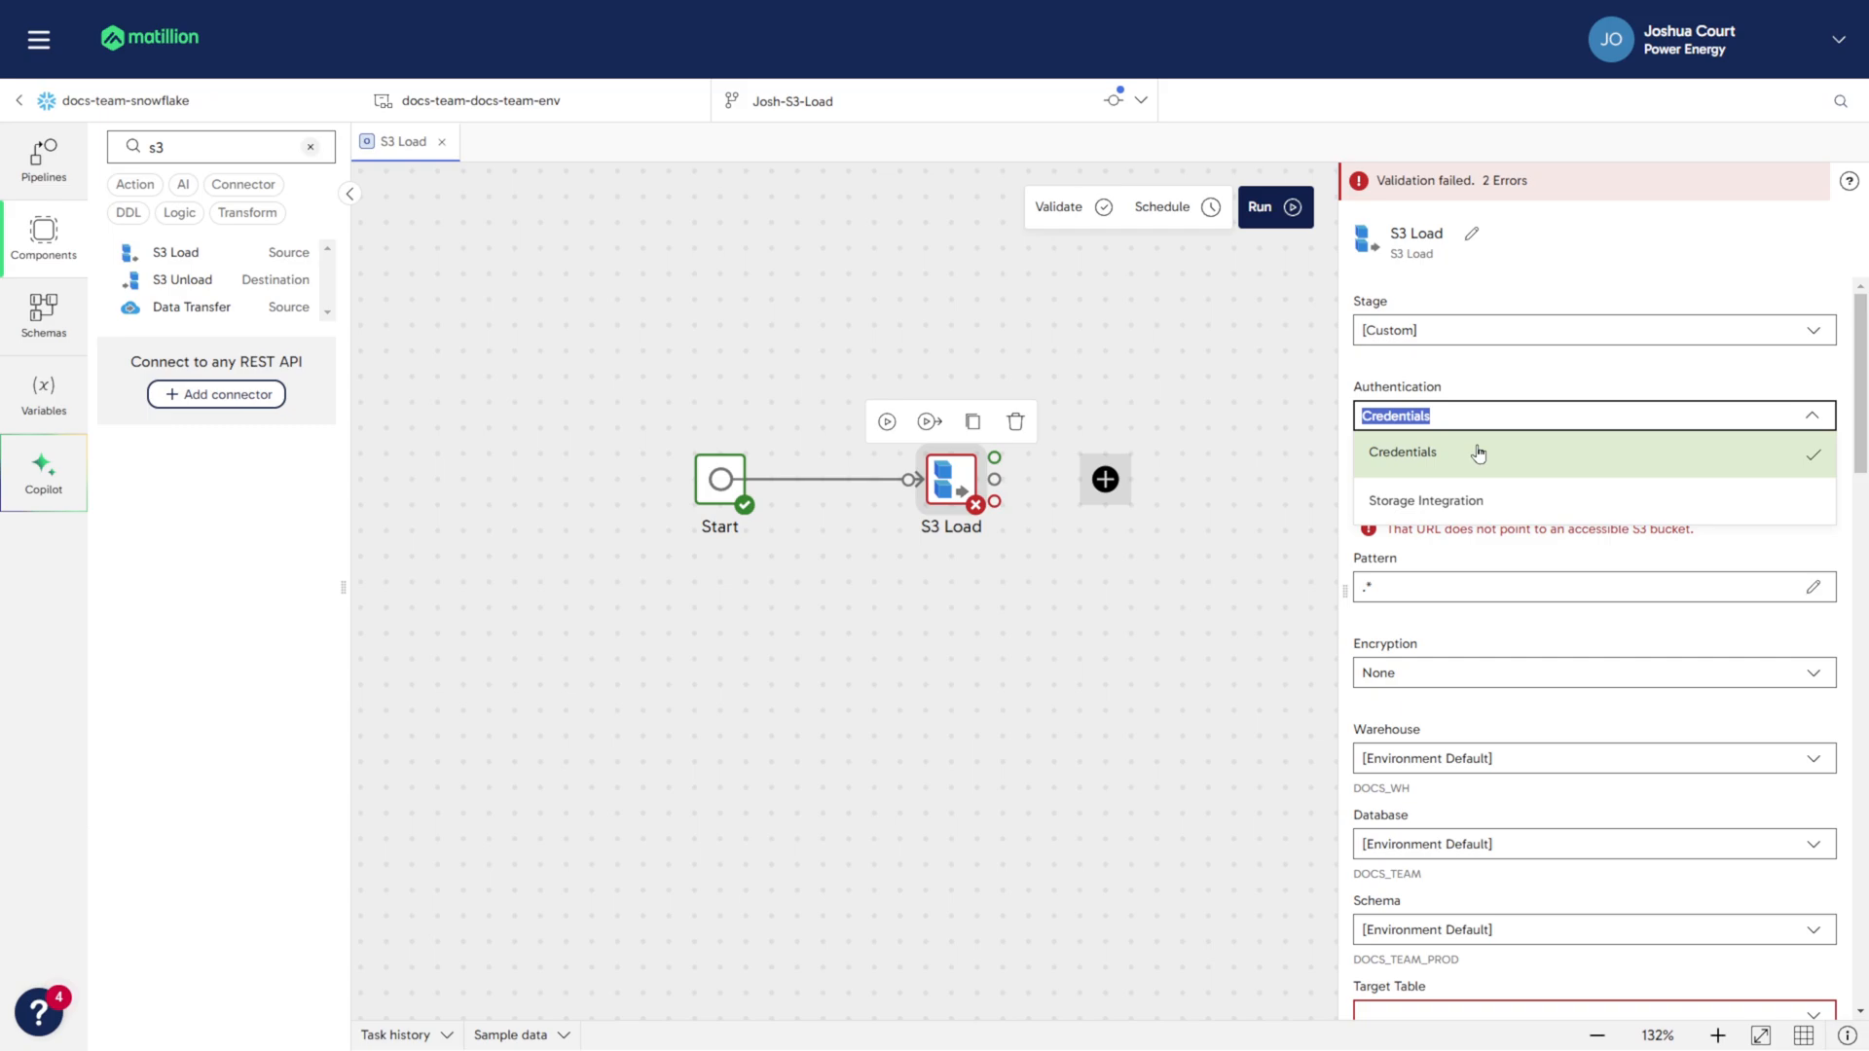
left_click(1477, 453)
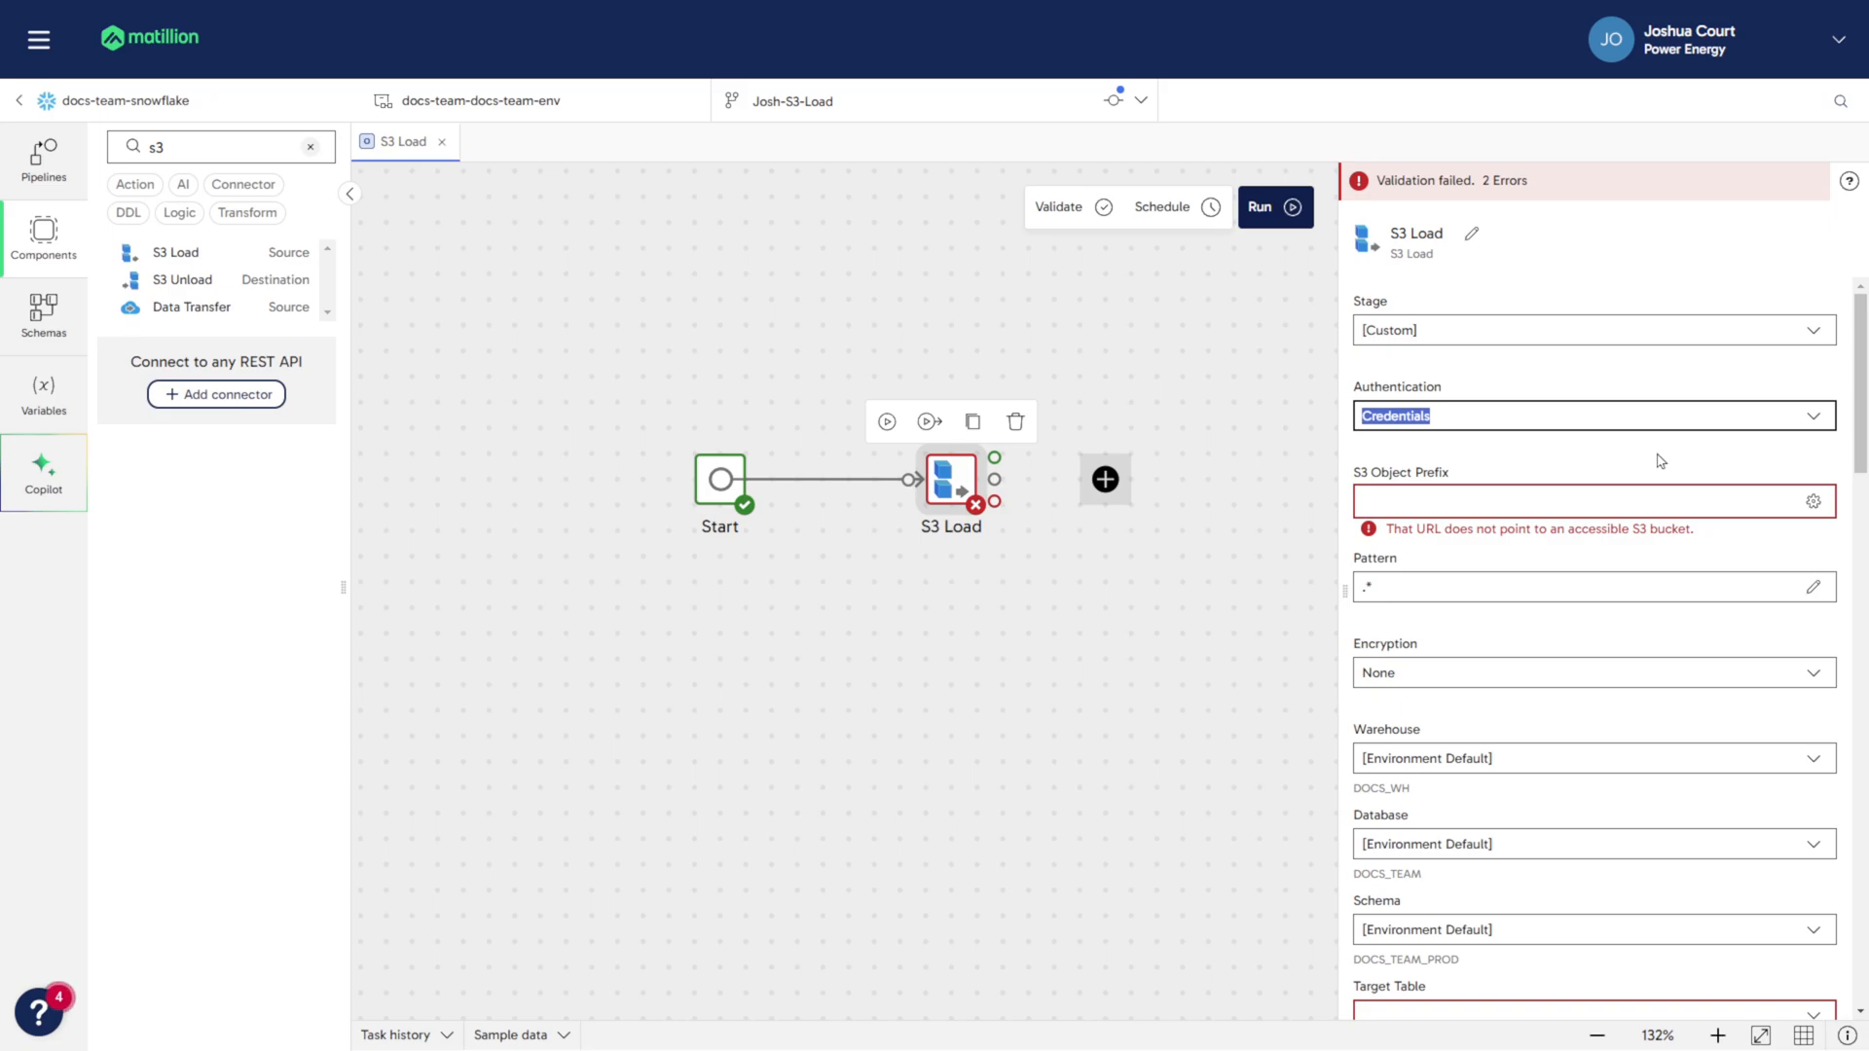
left_click(1659, 460)
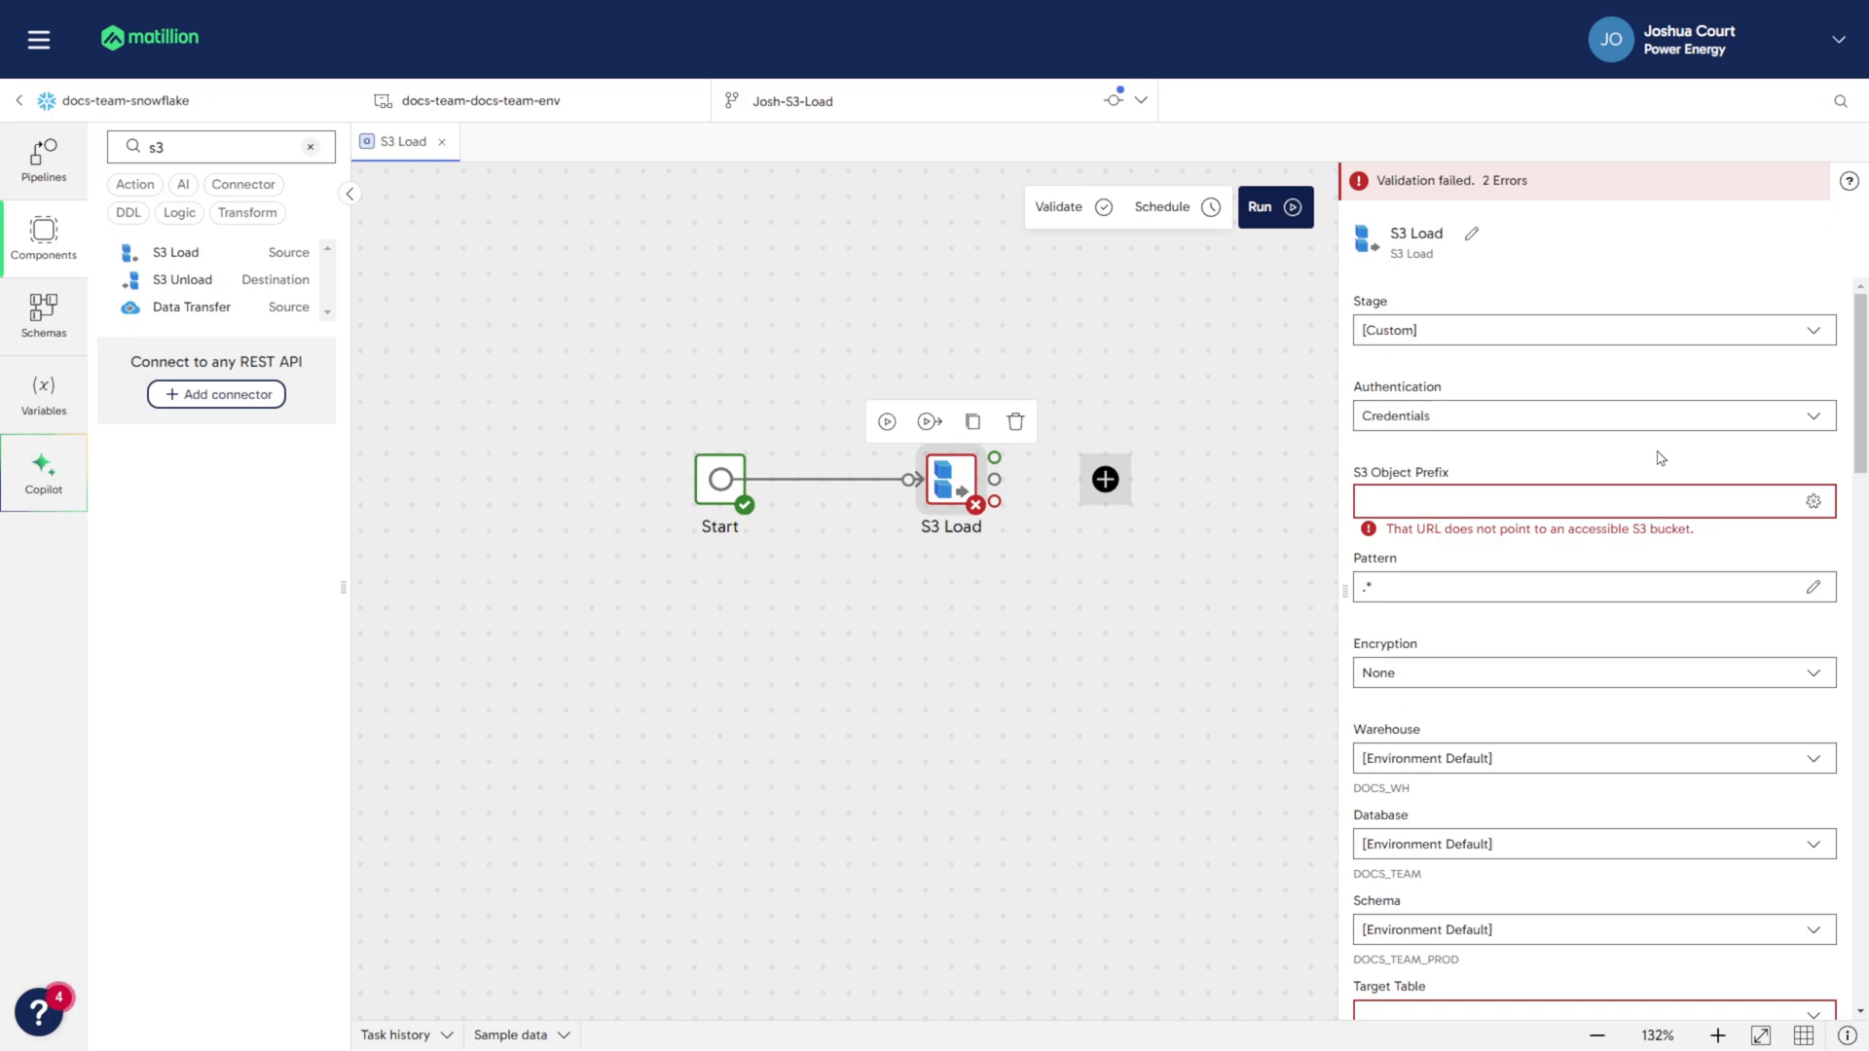
- Set the S3 object prefix to socialdataprivate1/socialmediadata.csv and save it
left_click(1590, 504)
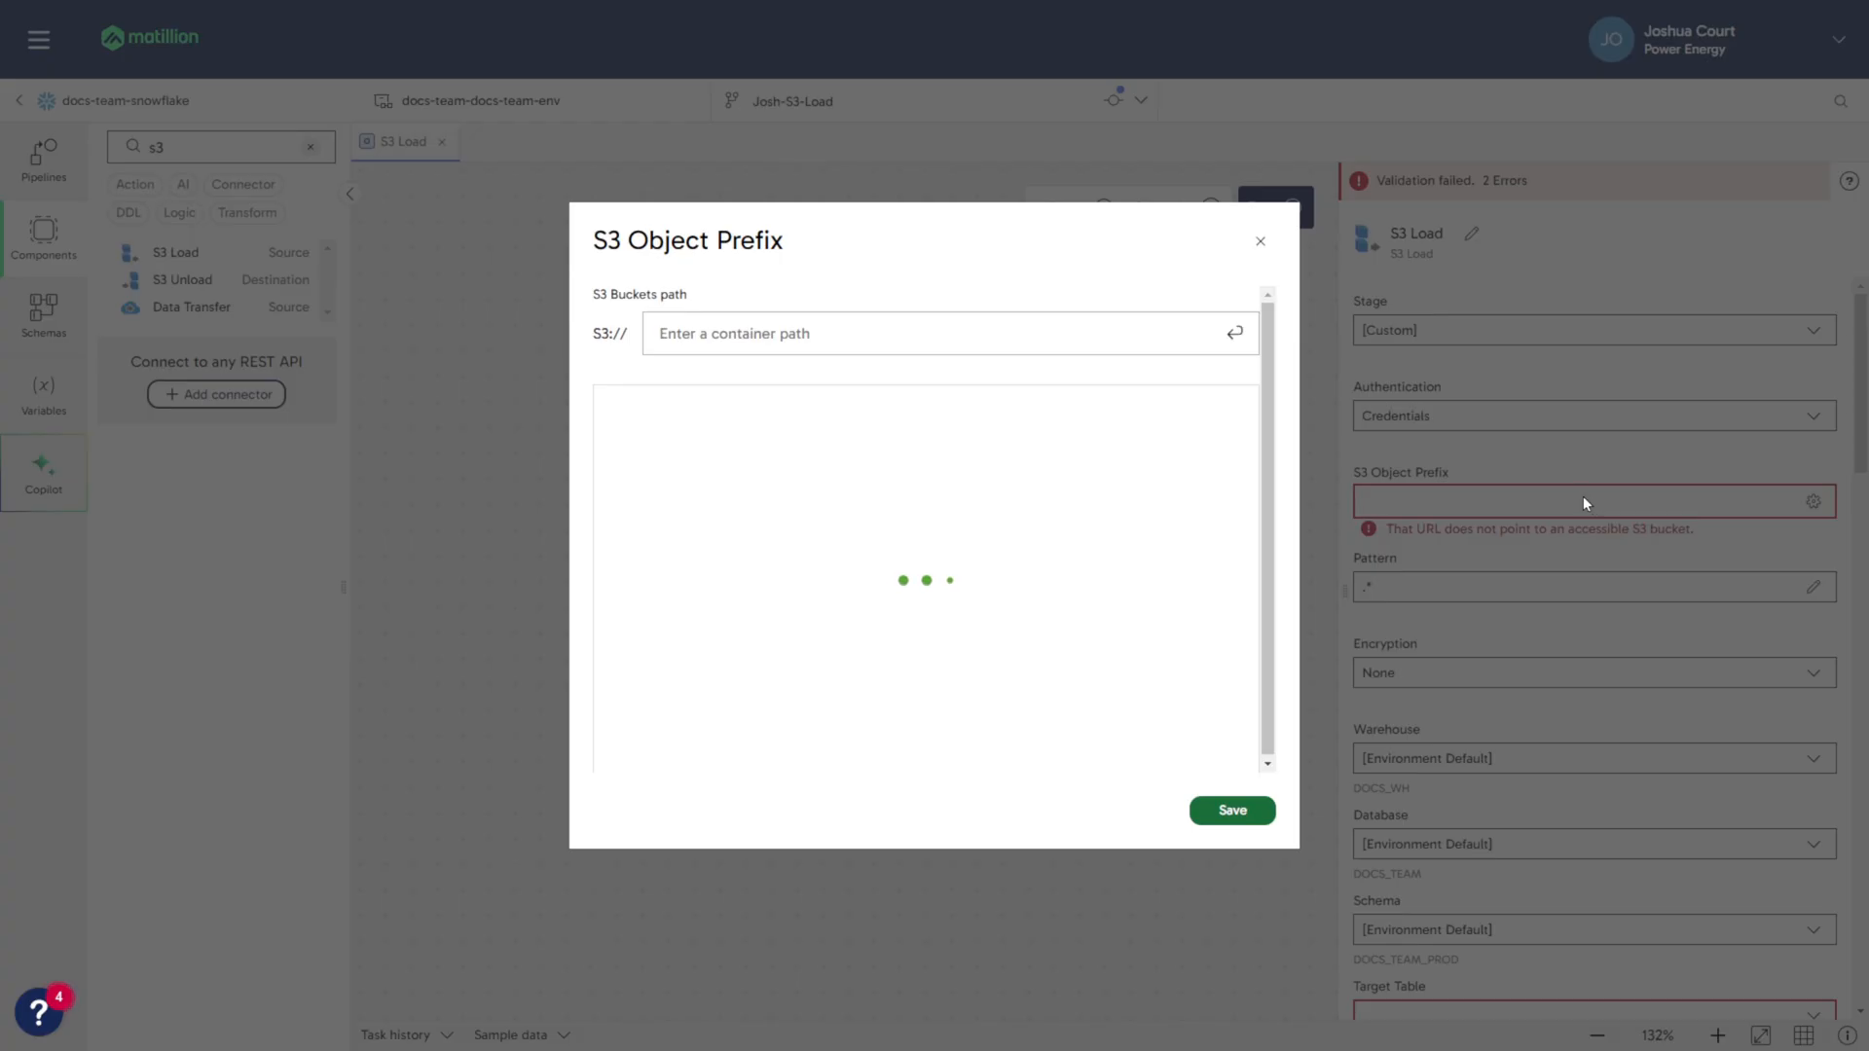
right_click(816, 339)
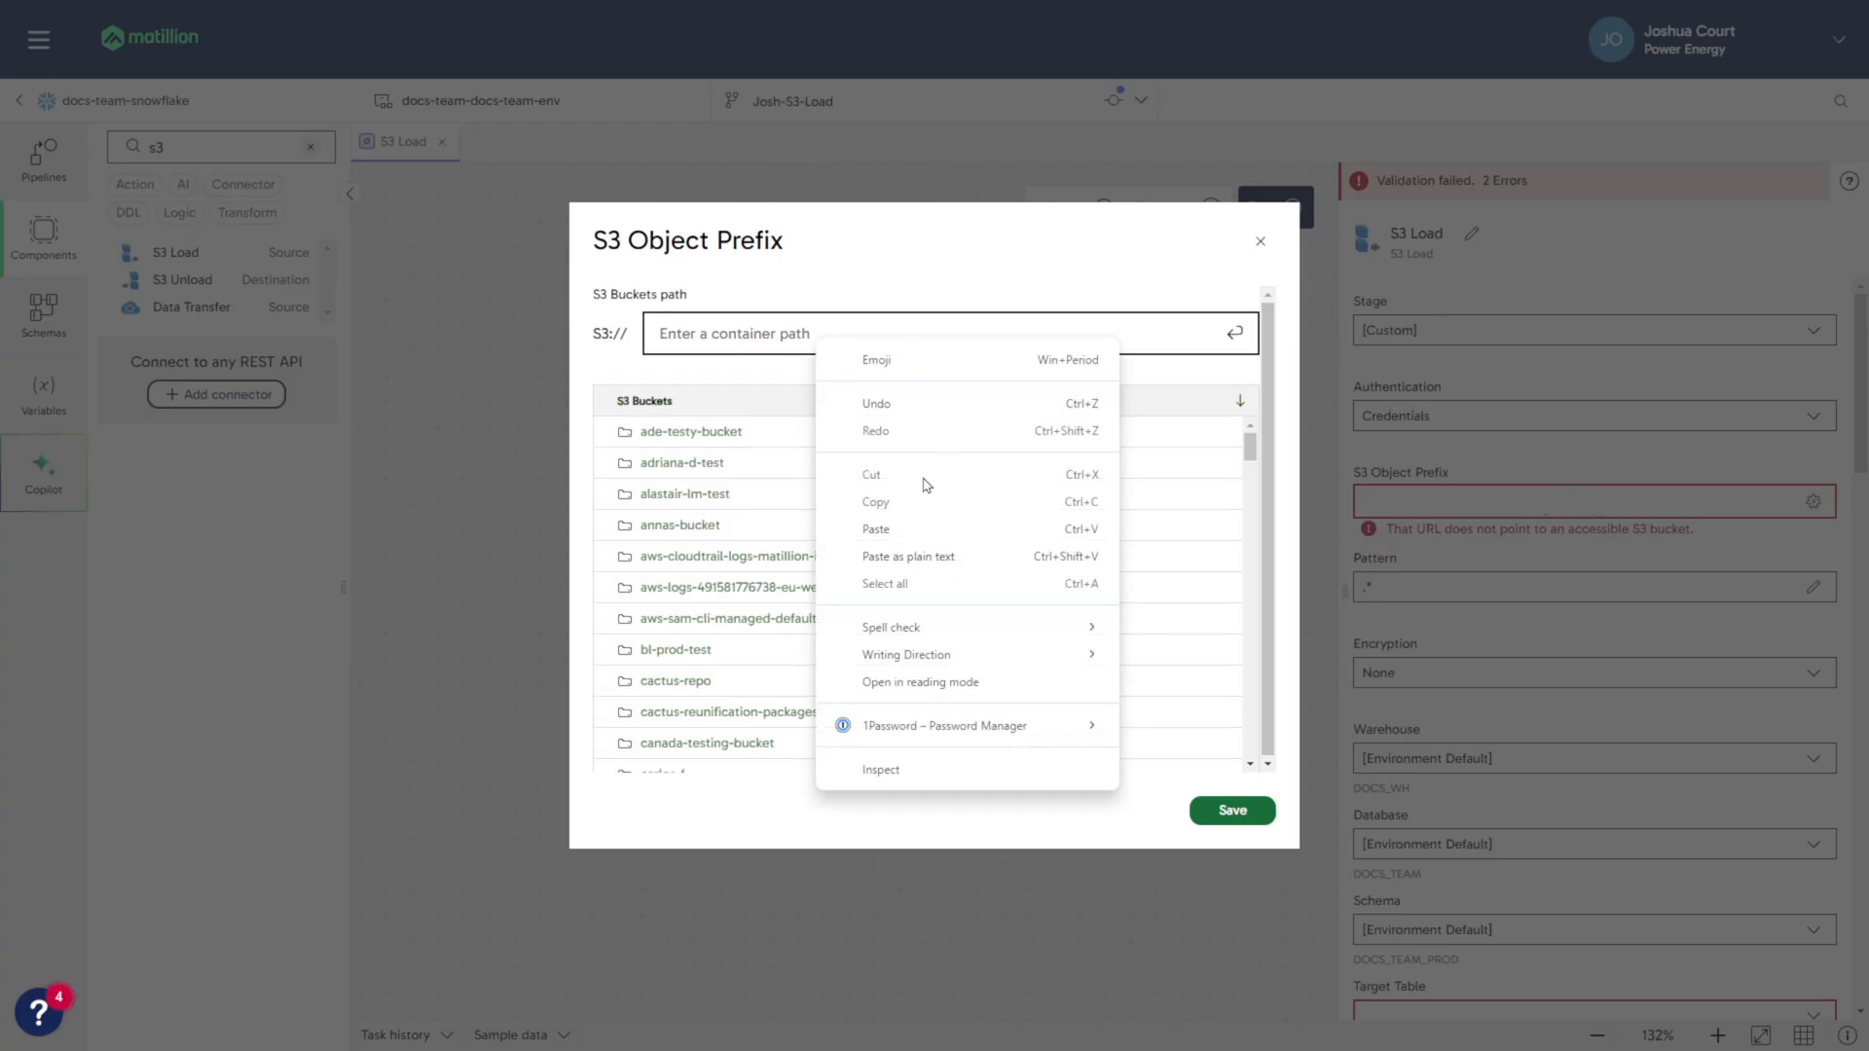
left_click(918, 529)
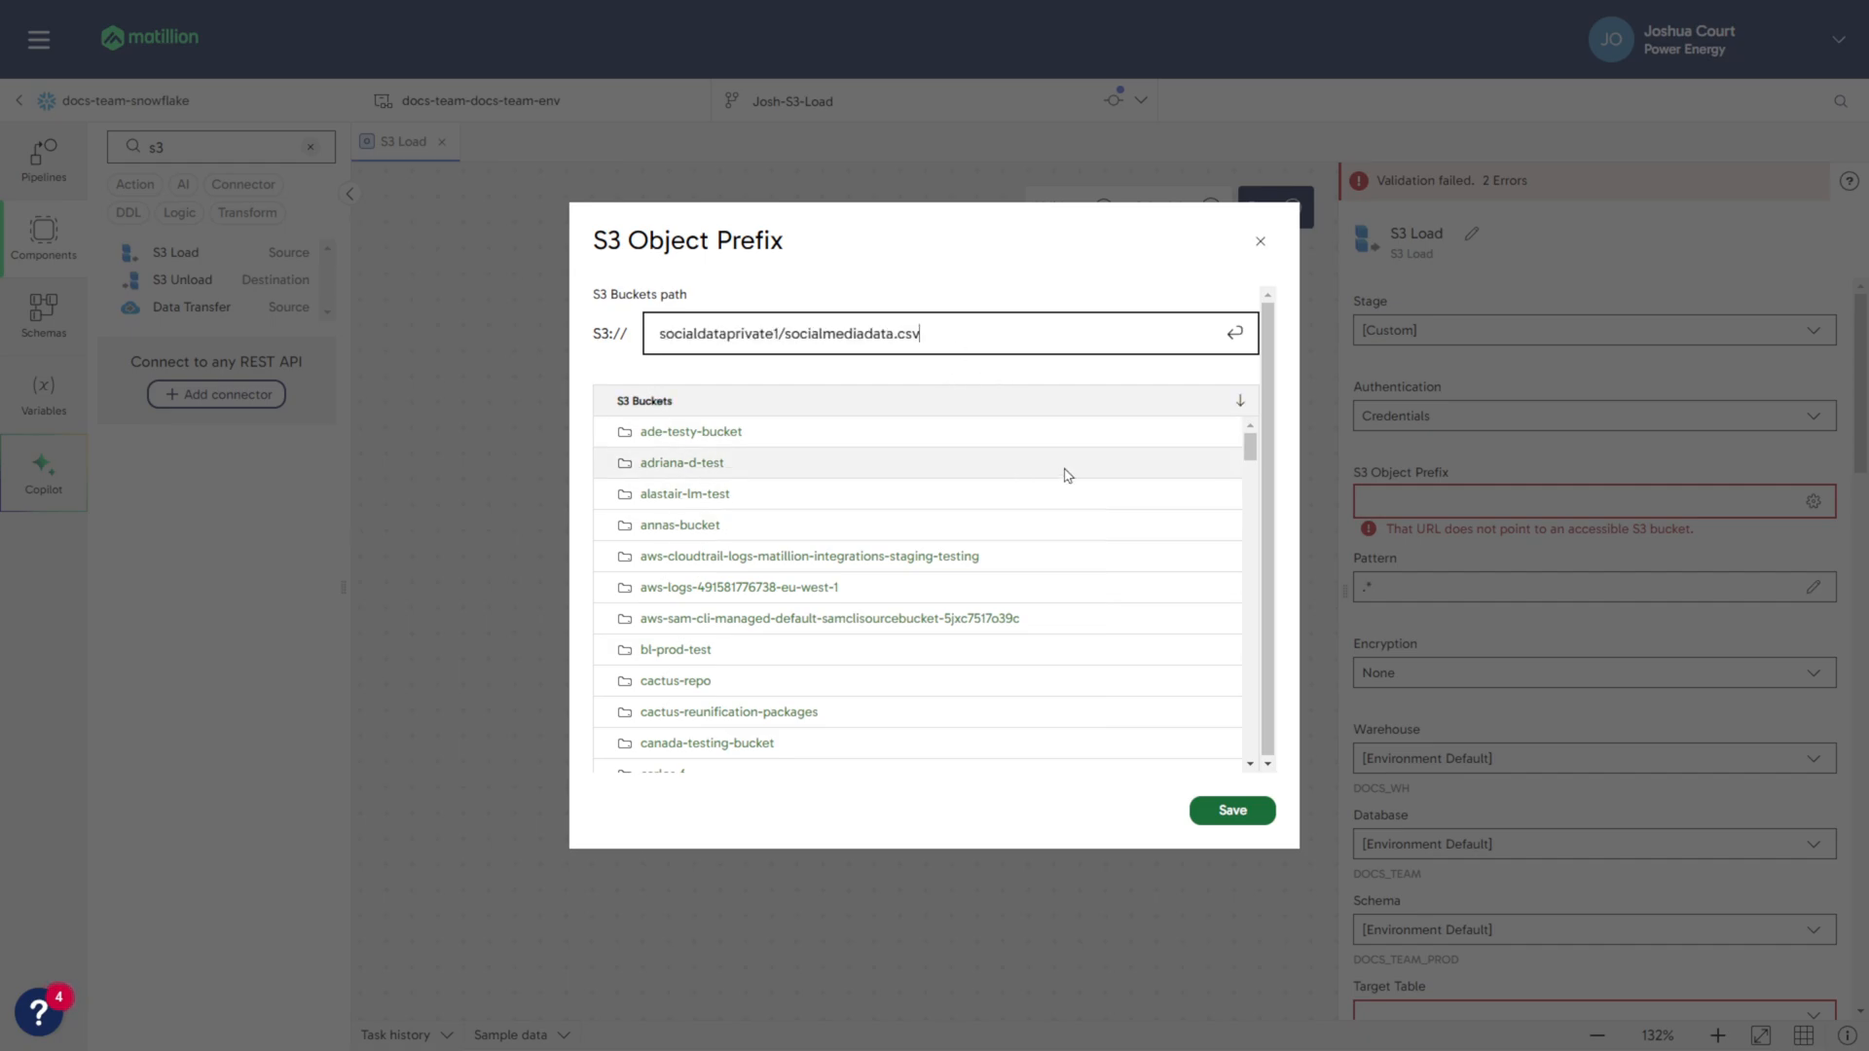
key("Return")
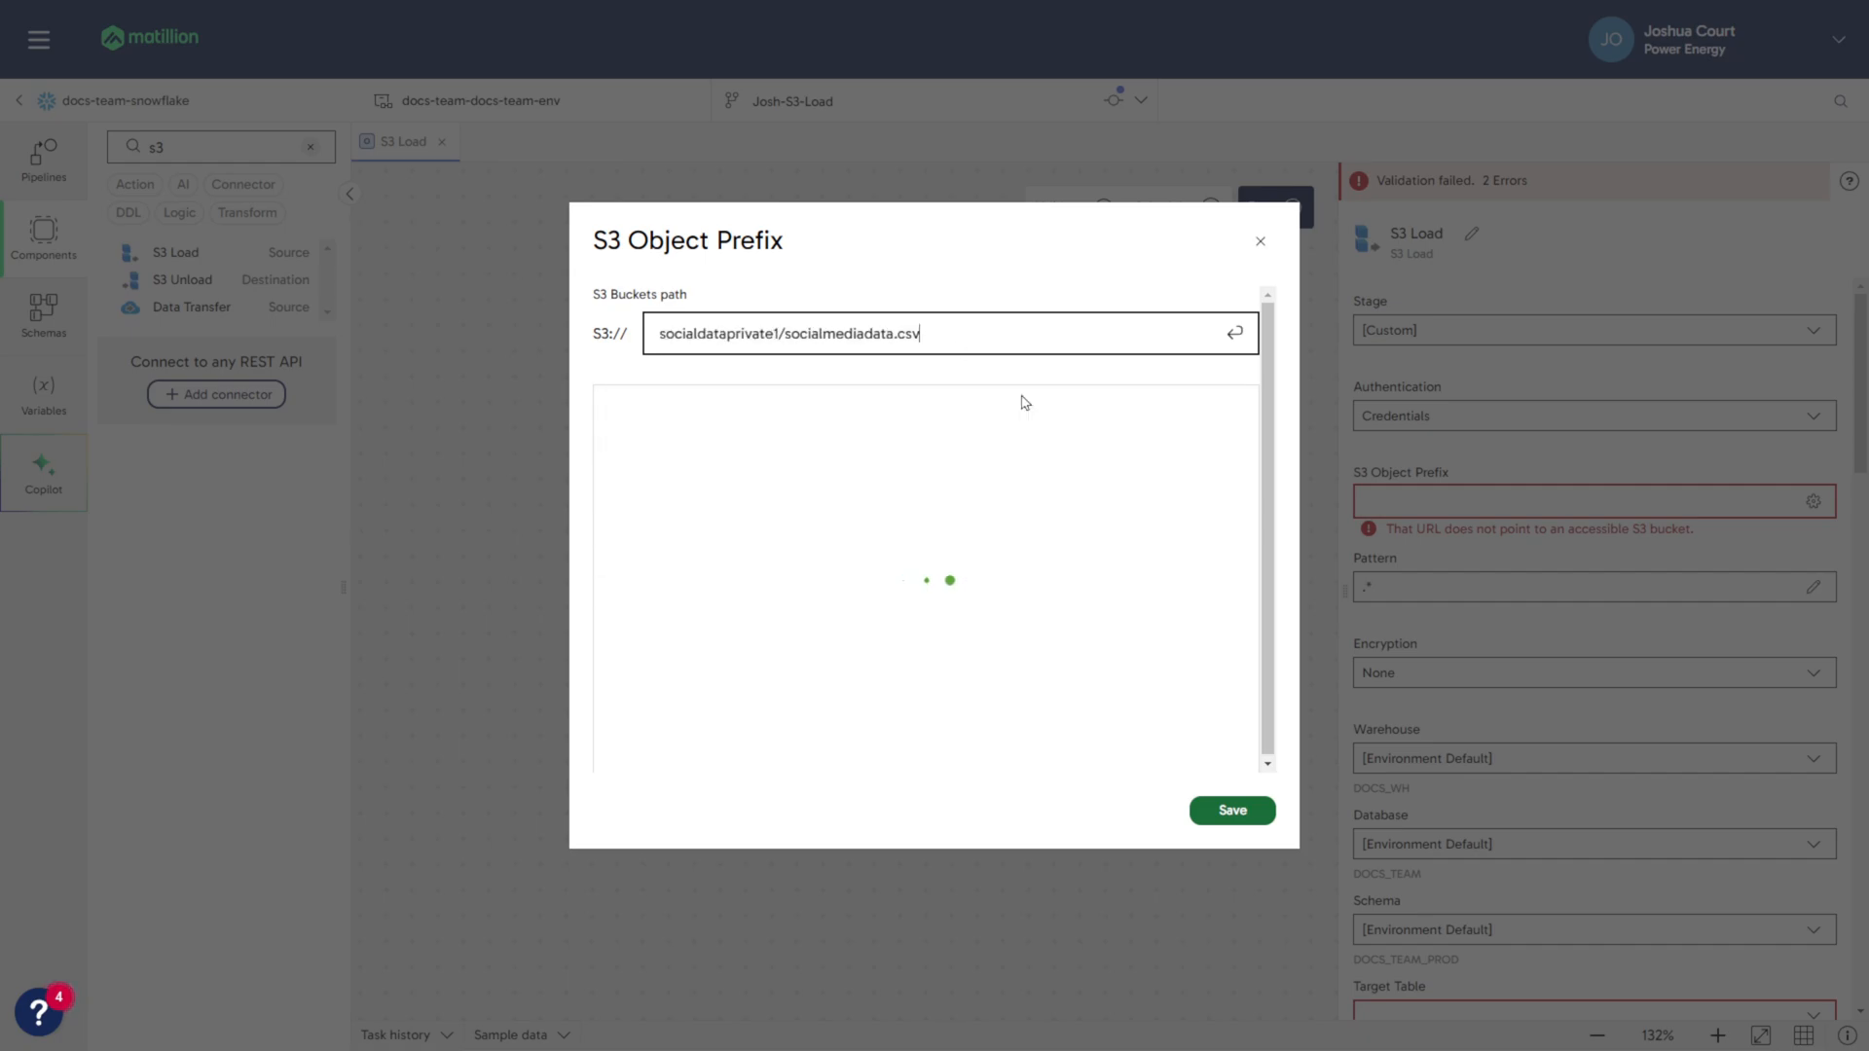
double_click(779, 443)
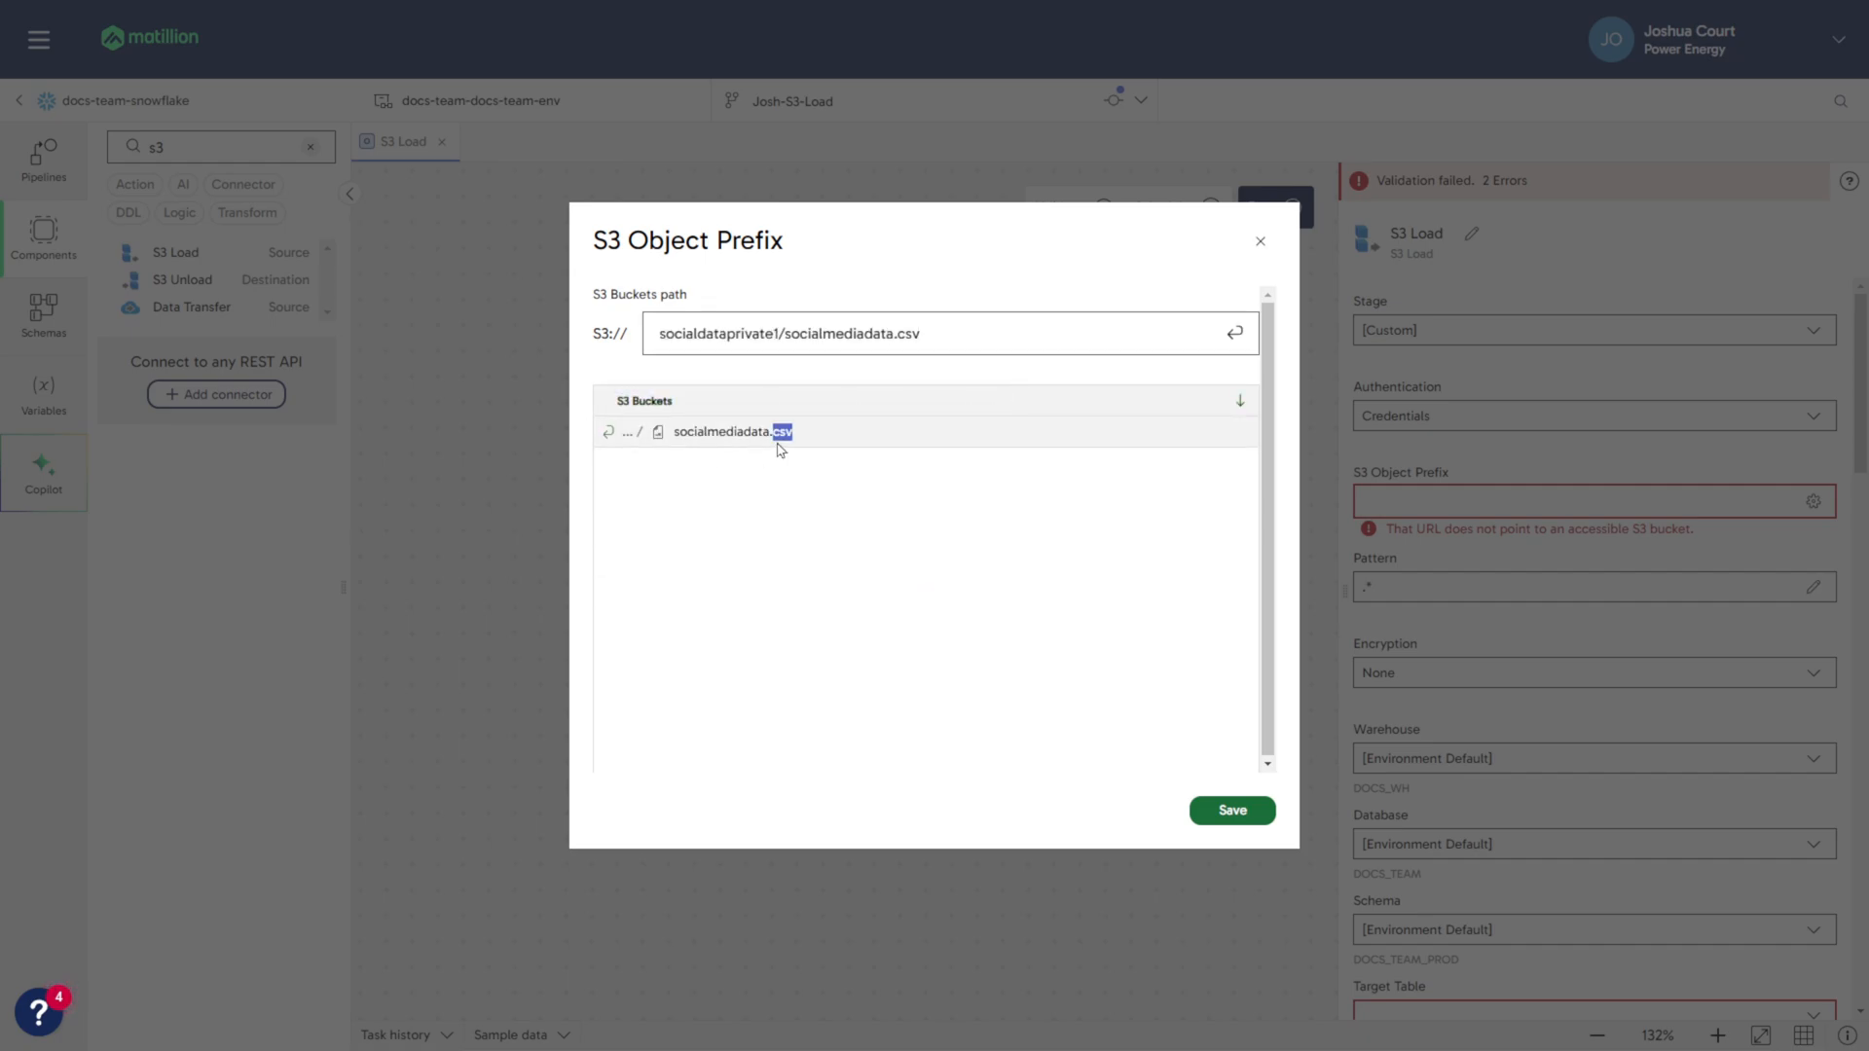
double_click(825, 437)
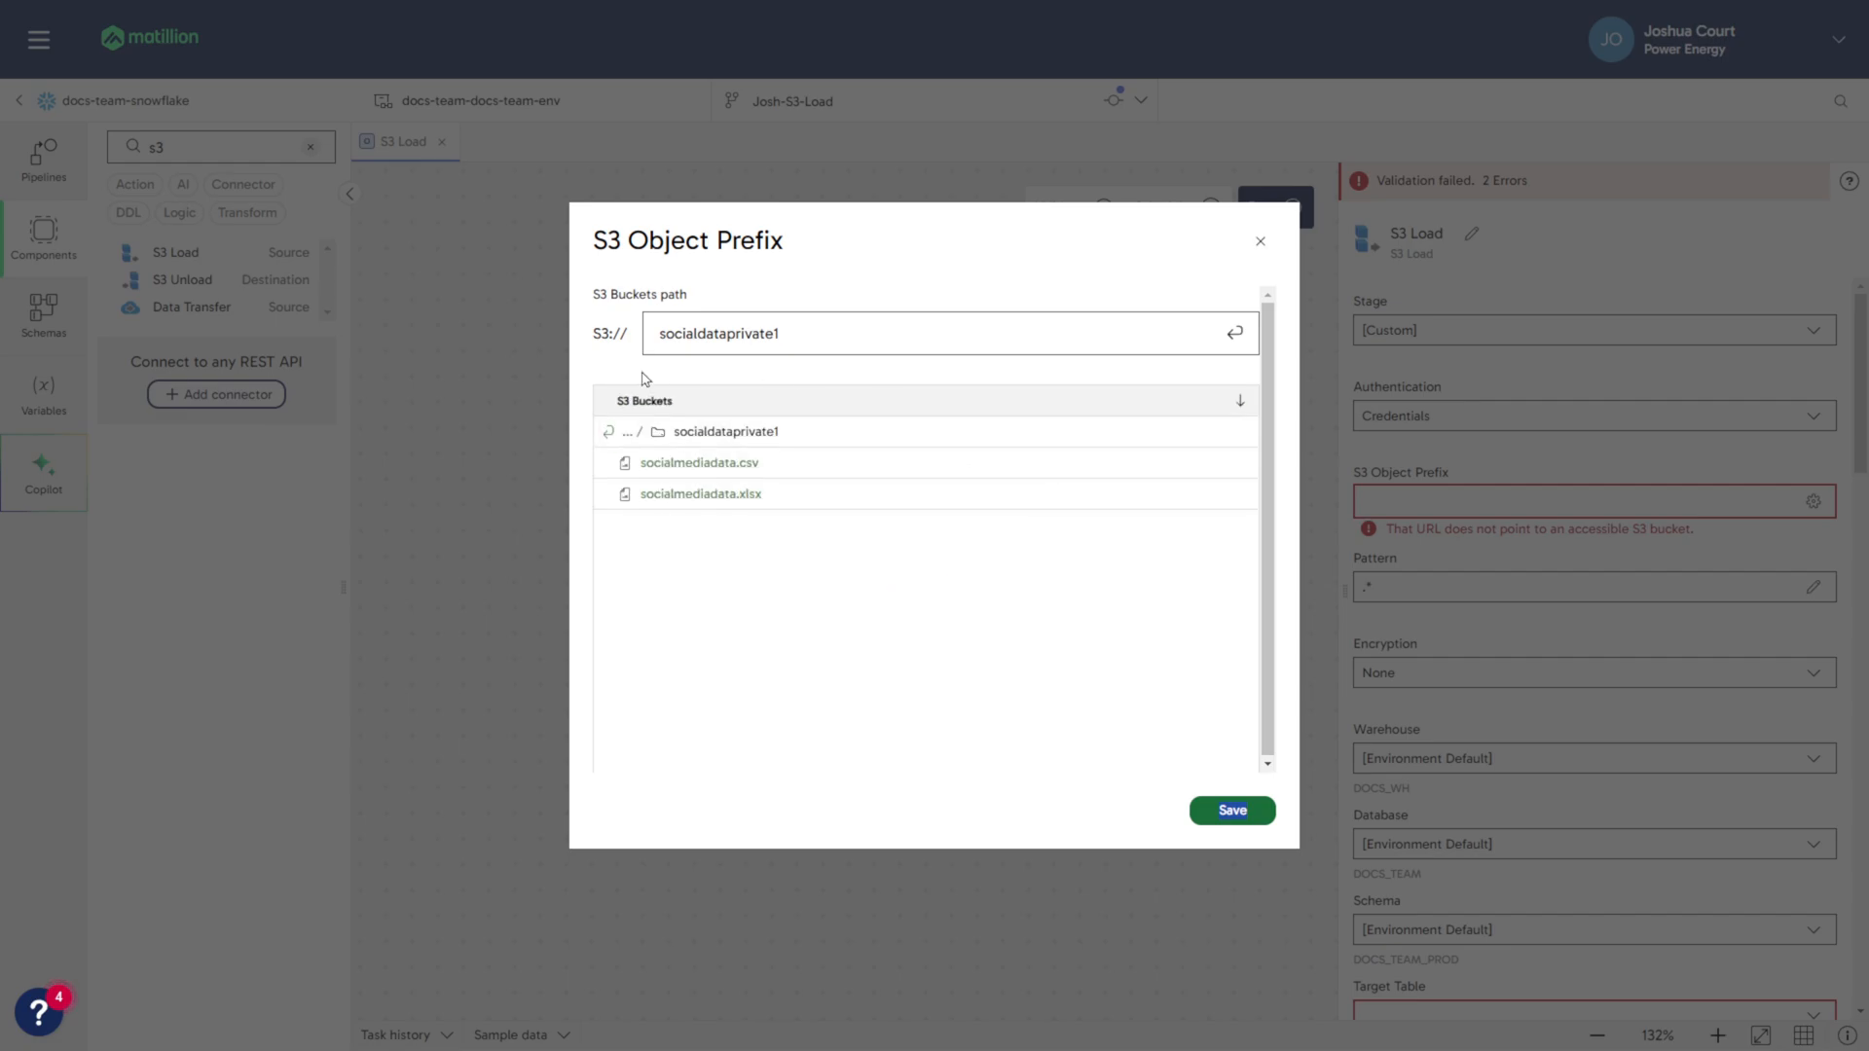
left_click(807, 471)
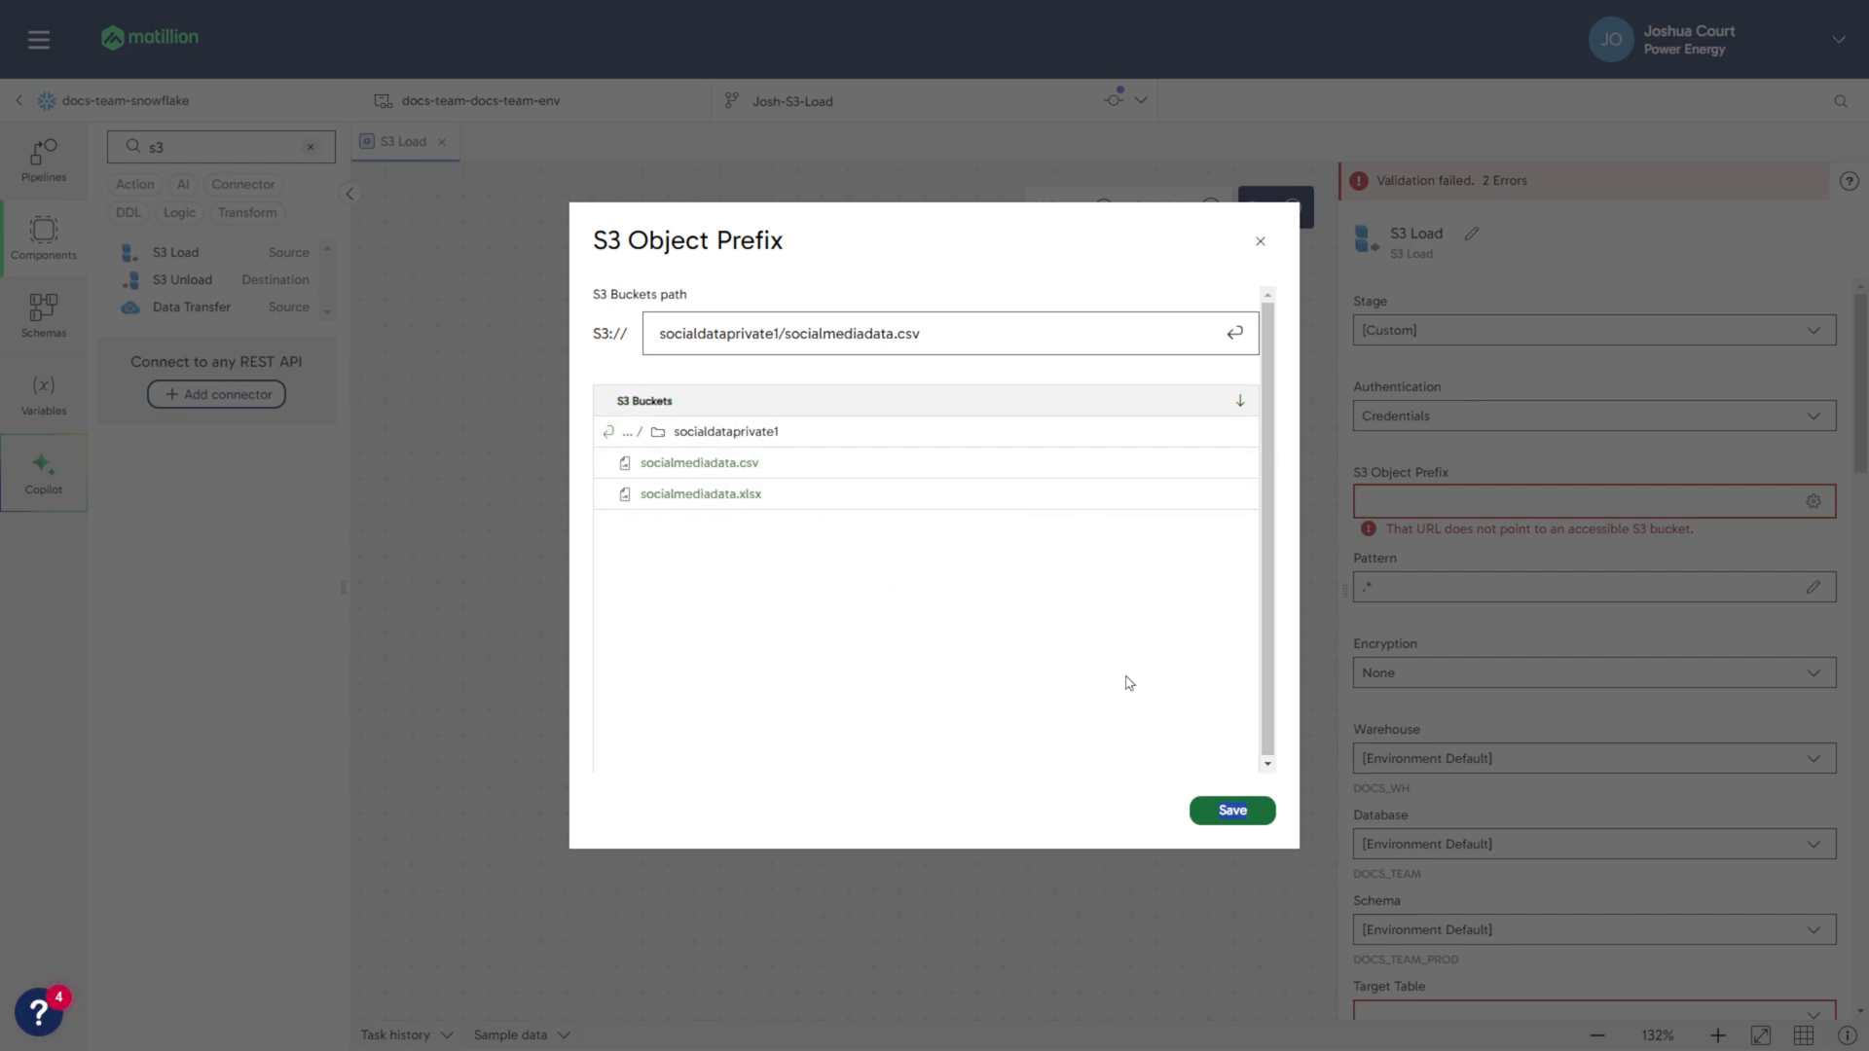
left_click(1232, 812)
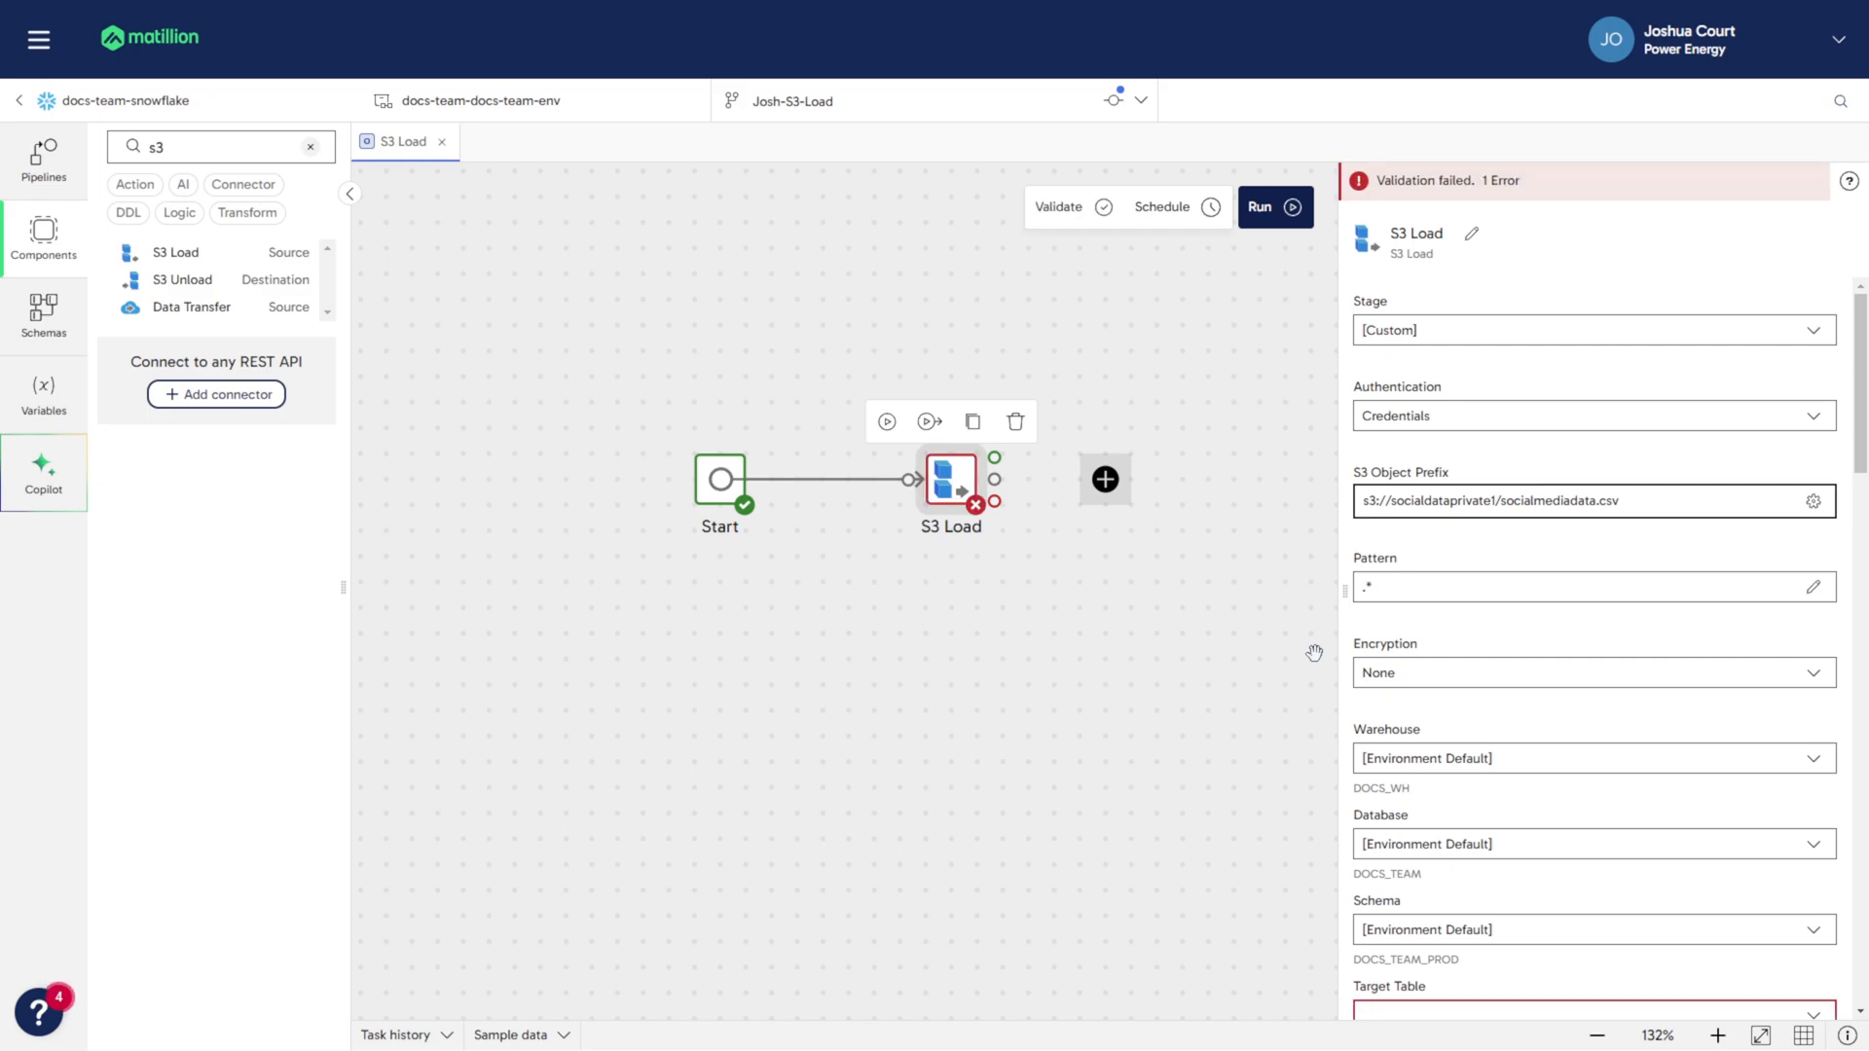
- Keep the file pattern as .* and encryption as None, leaving the warehouse on the environment default
left_click(1514, 588)
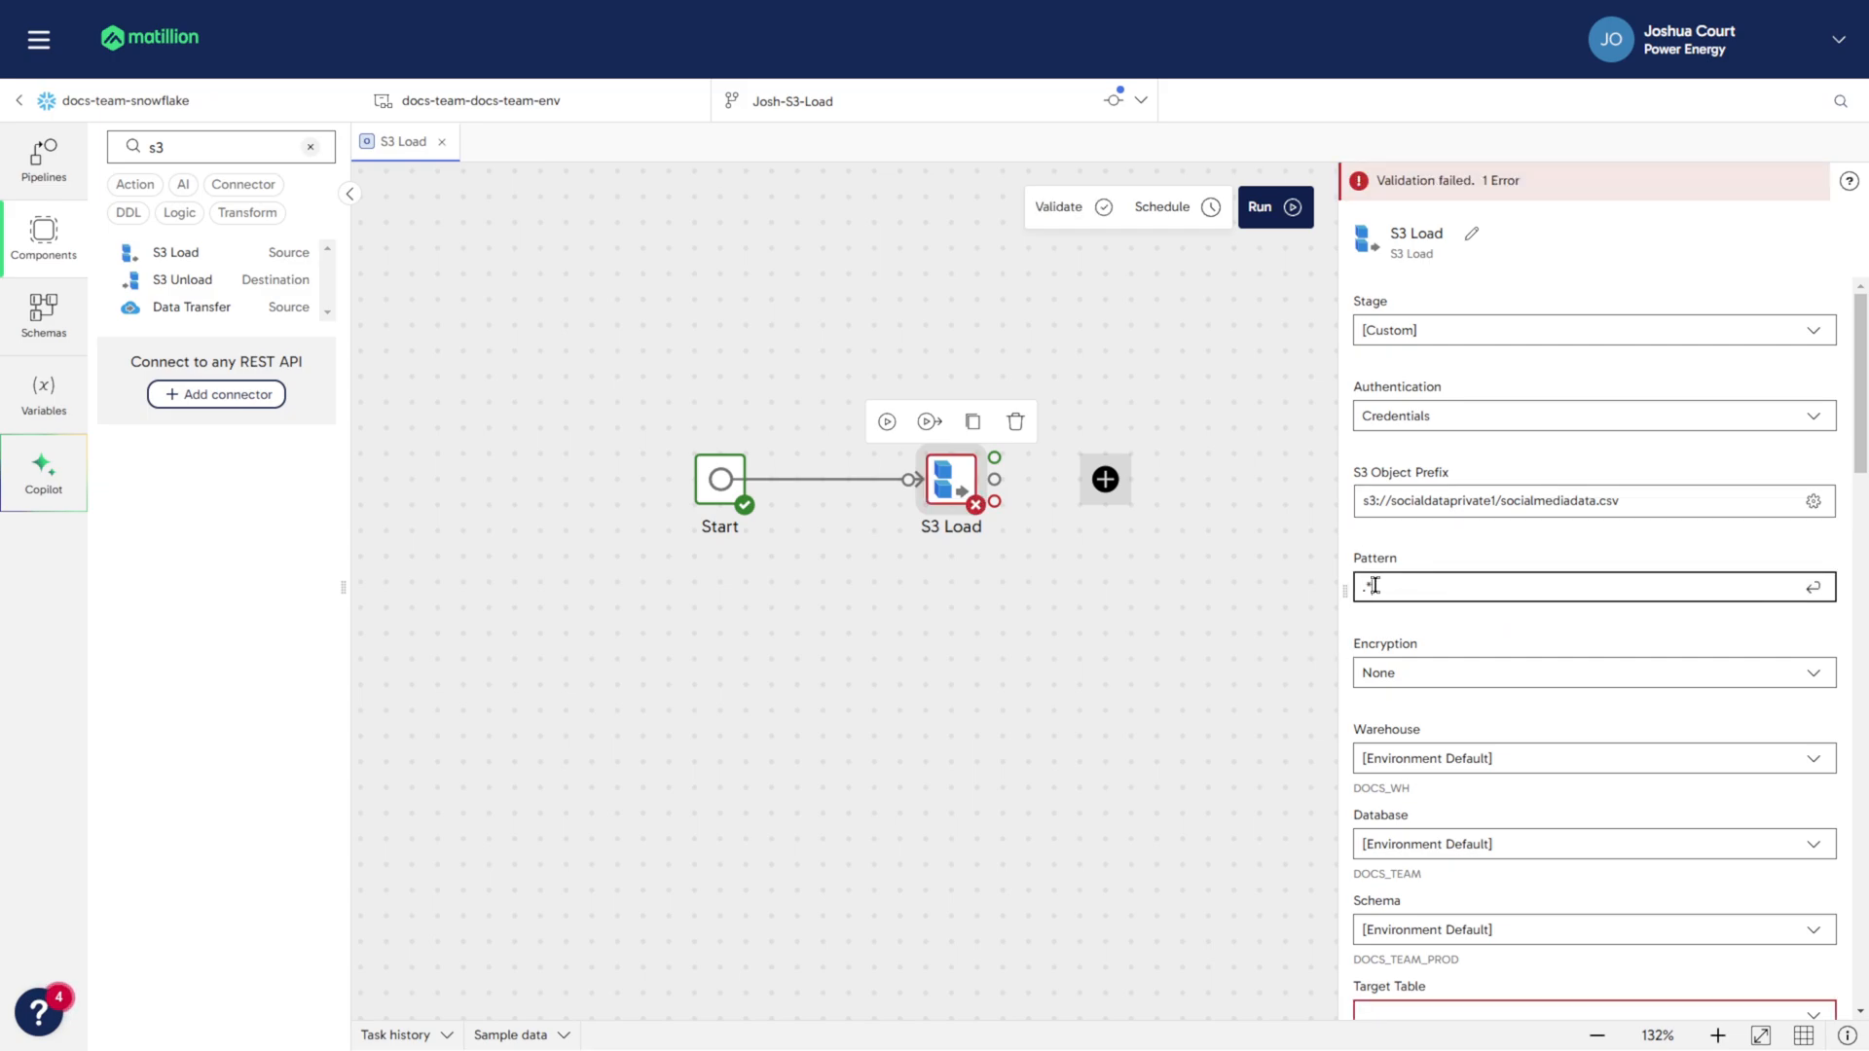
left_click_drag(1372, 585, 1360, 591)
left_click(1440, 614)
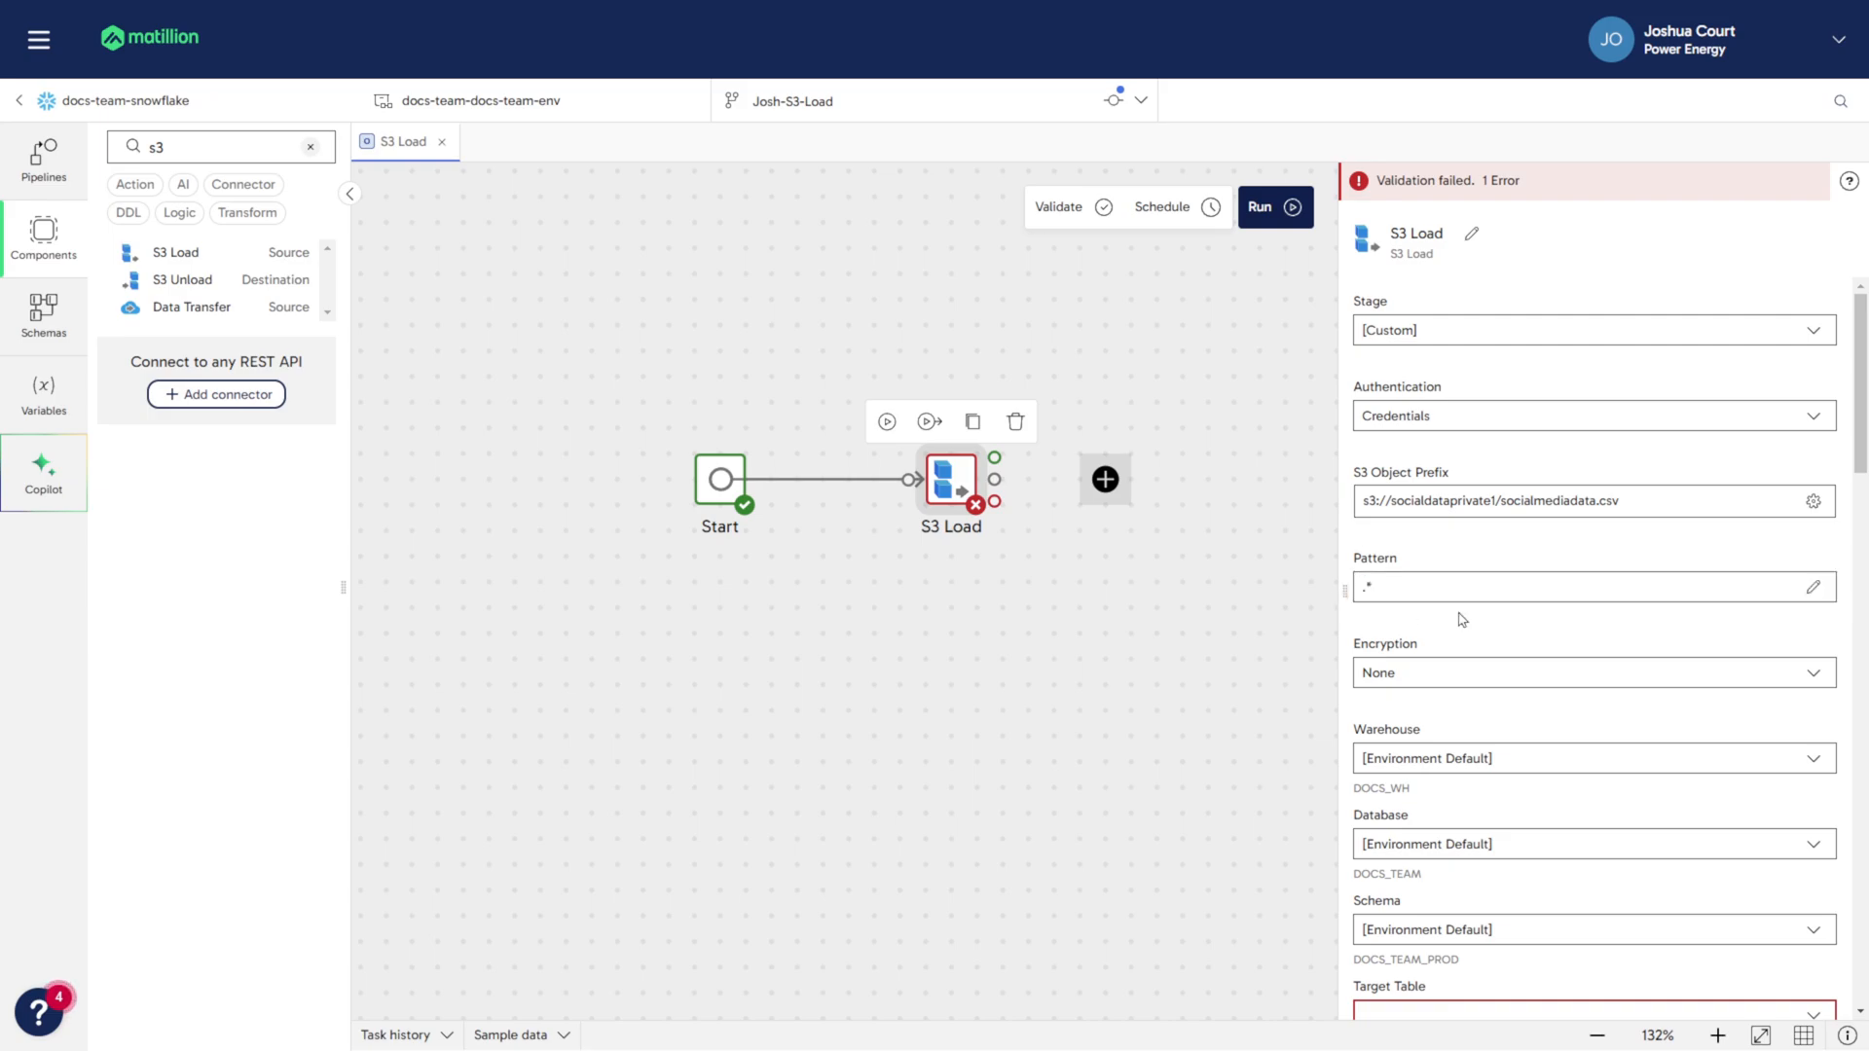
scroll(1462, 619, "down", 1)
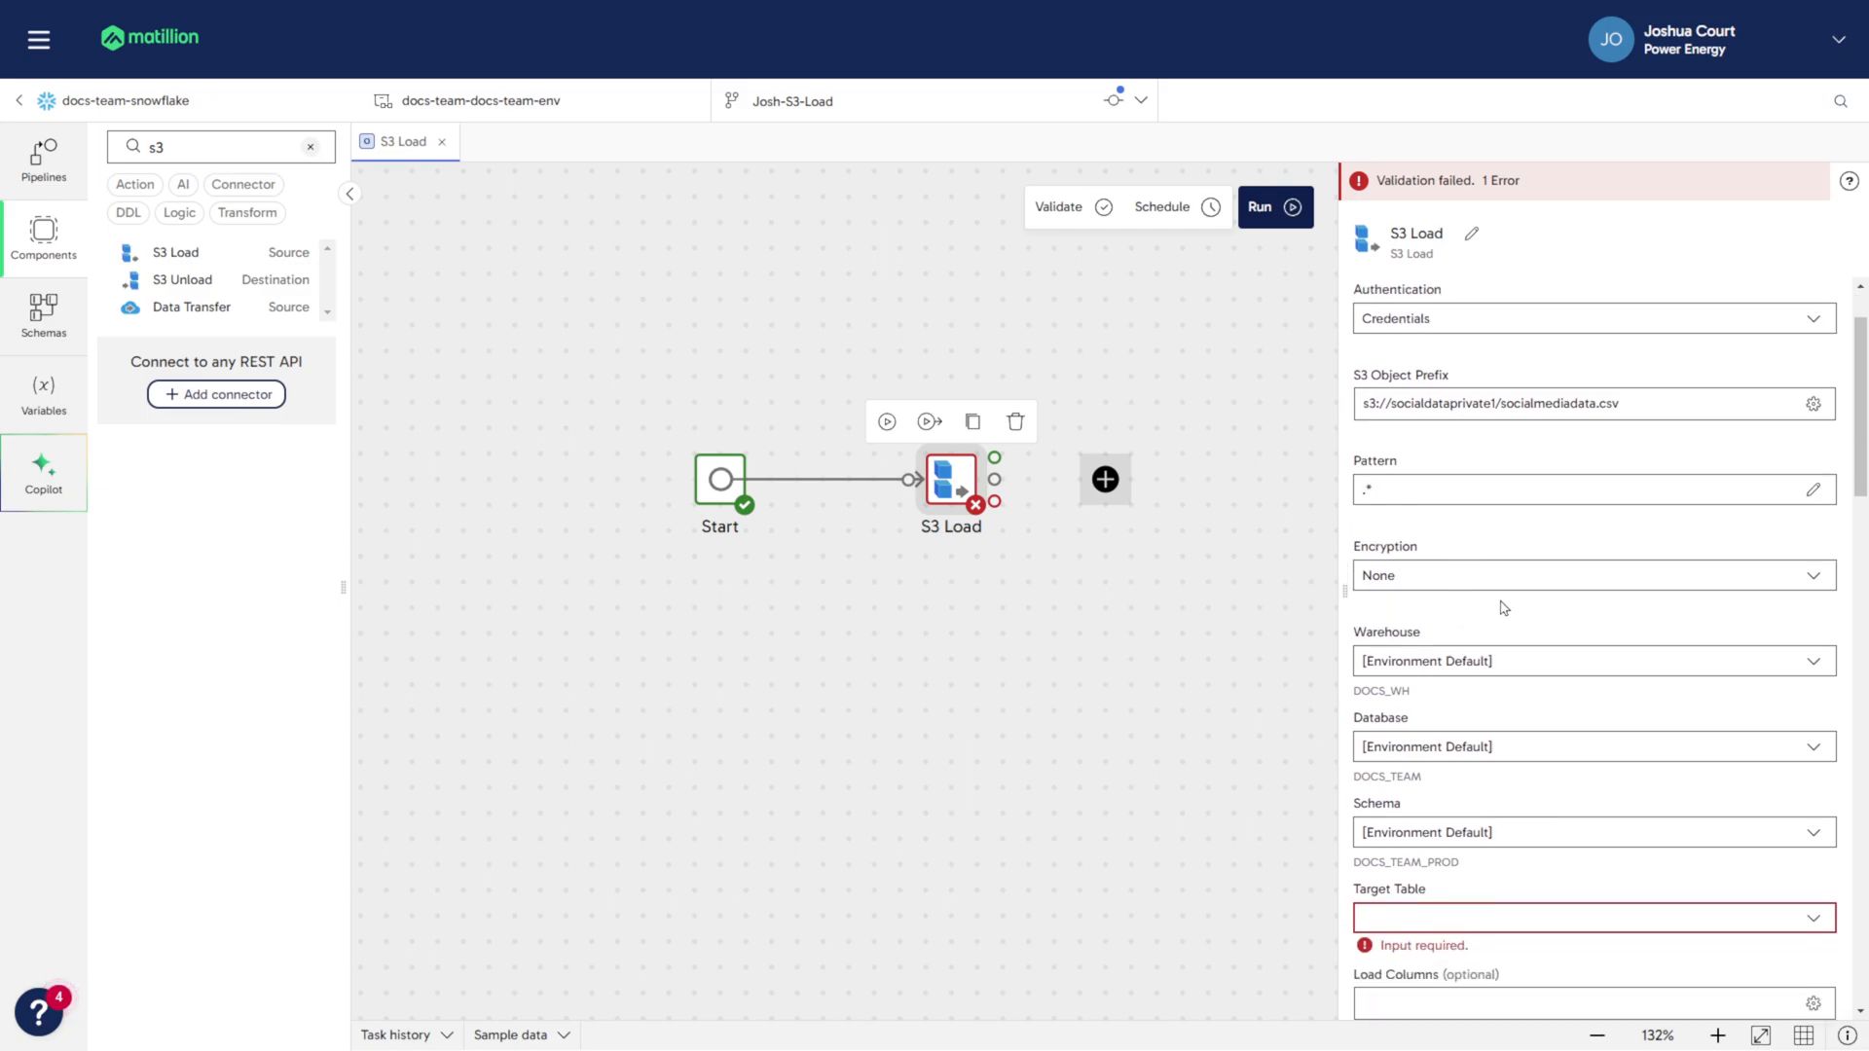
left_click(1820, 577)
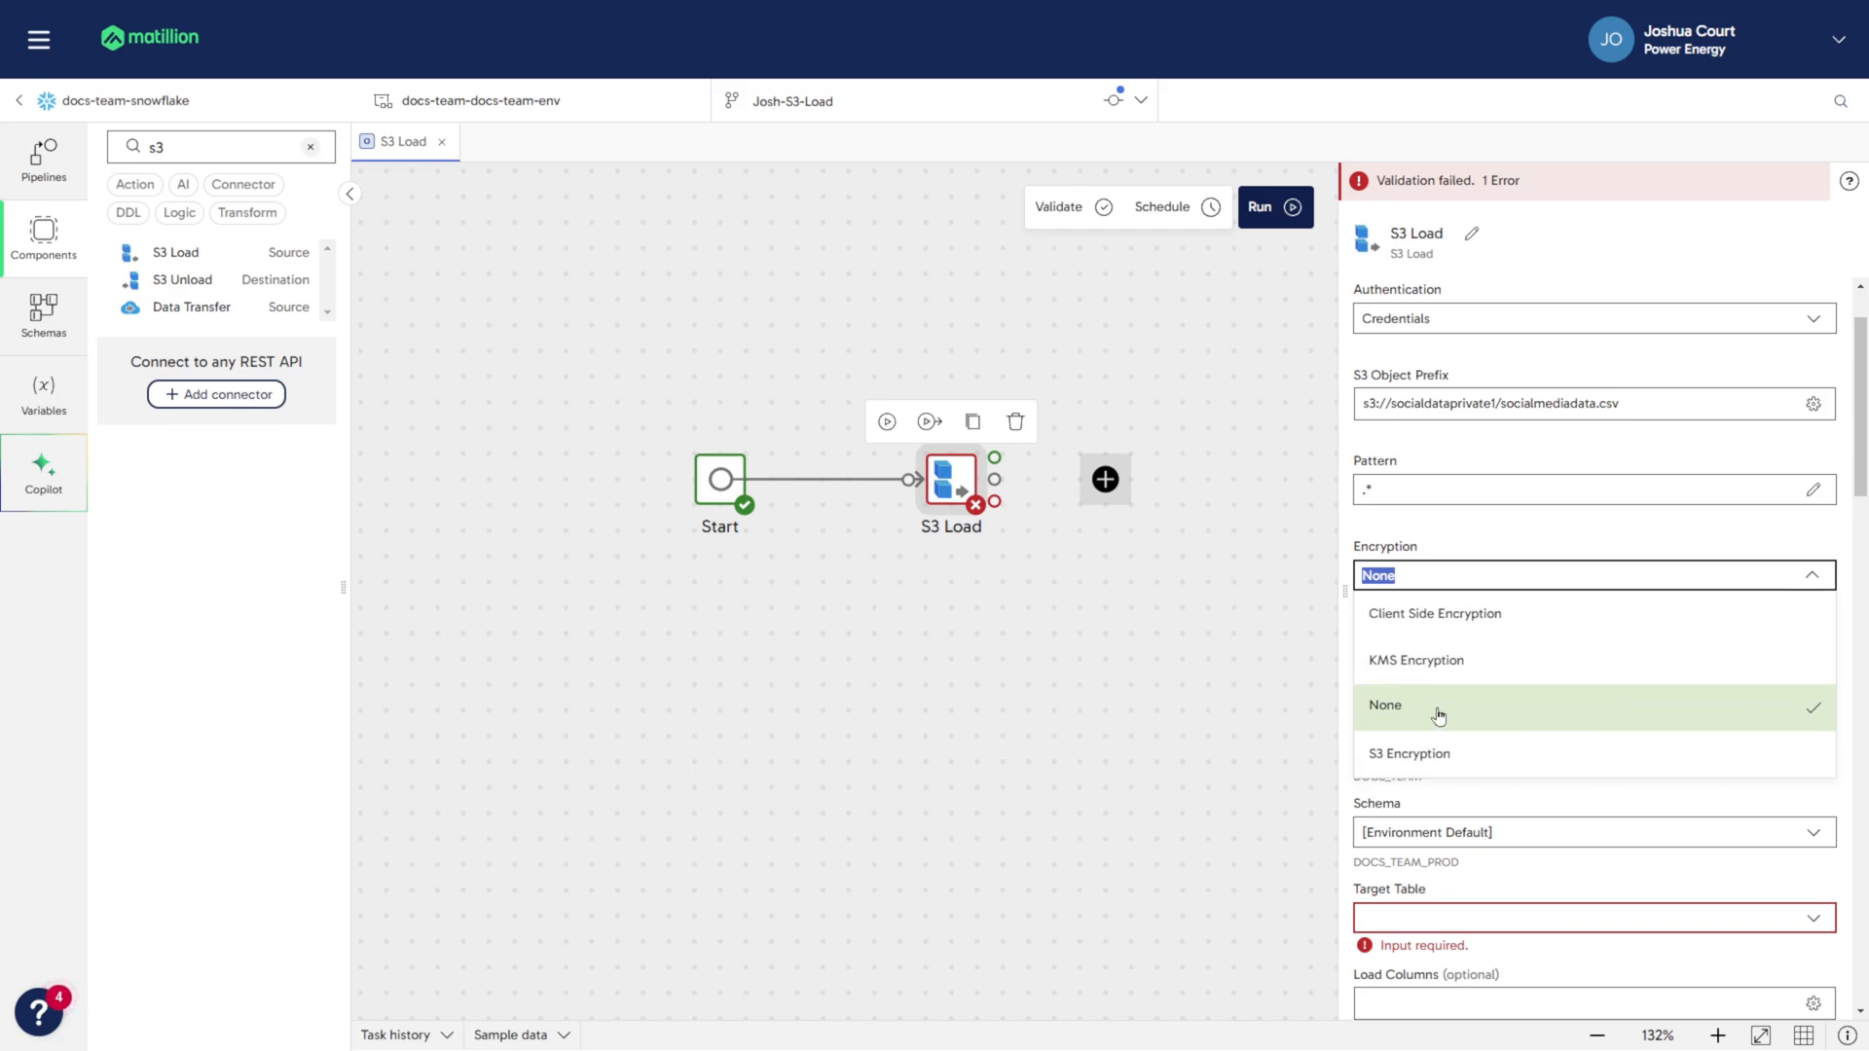
left_click(1638, 716)
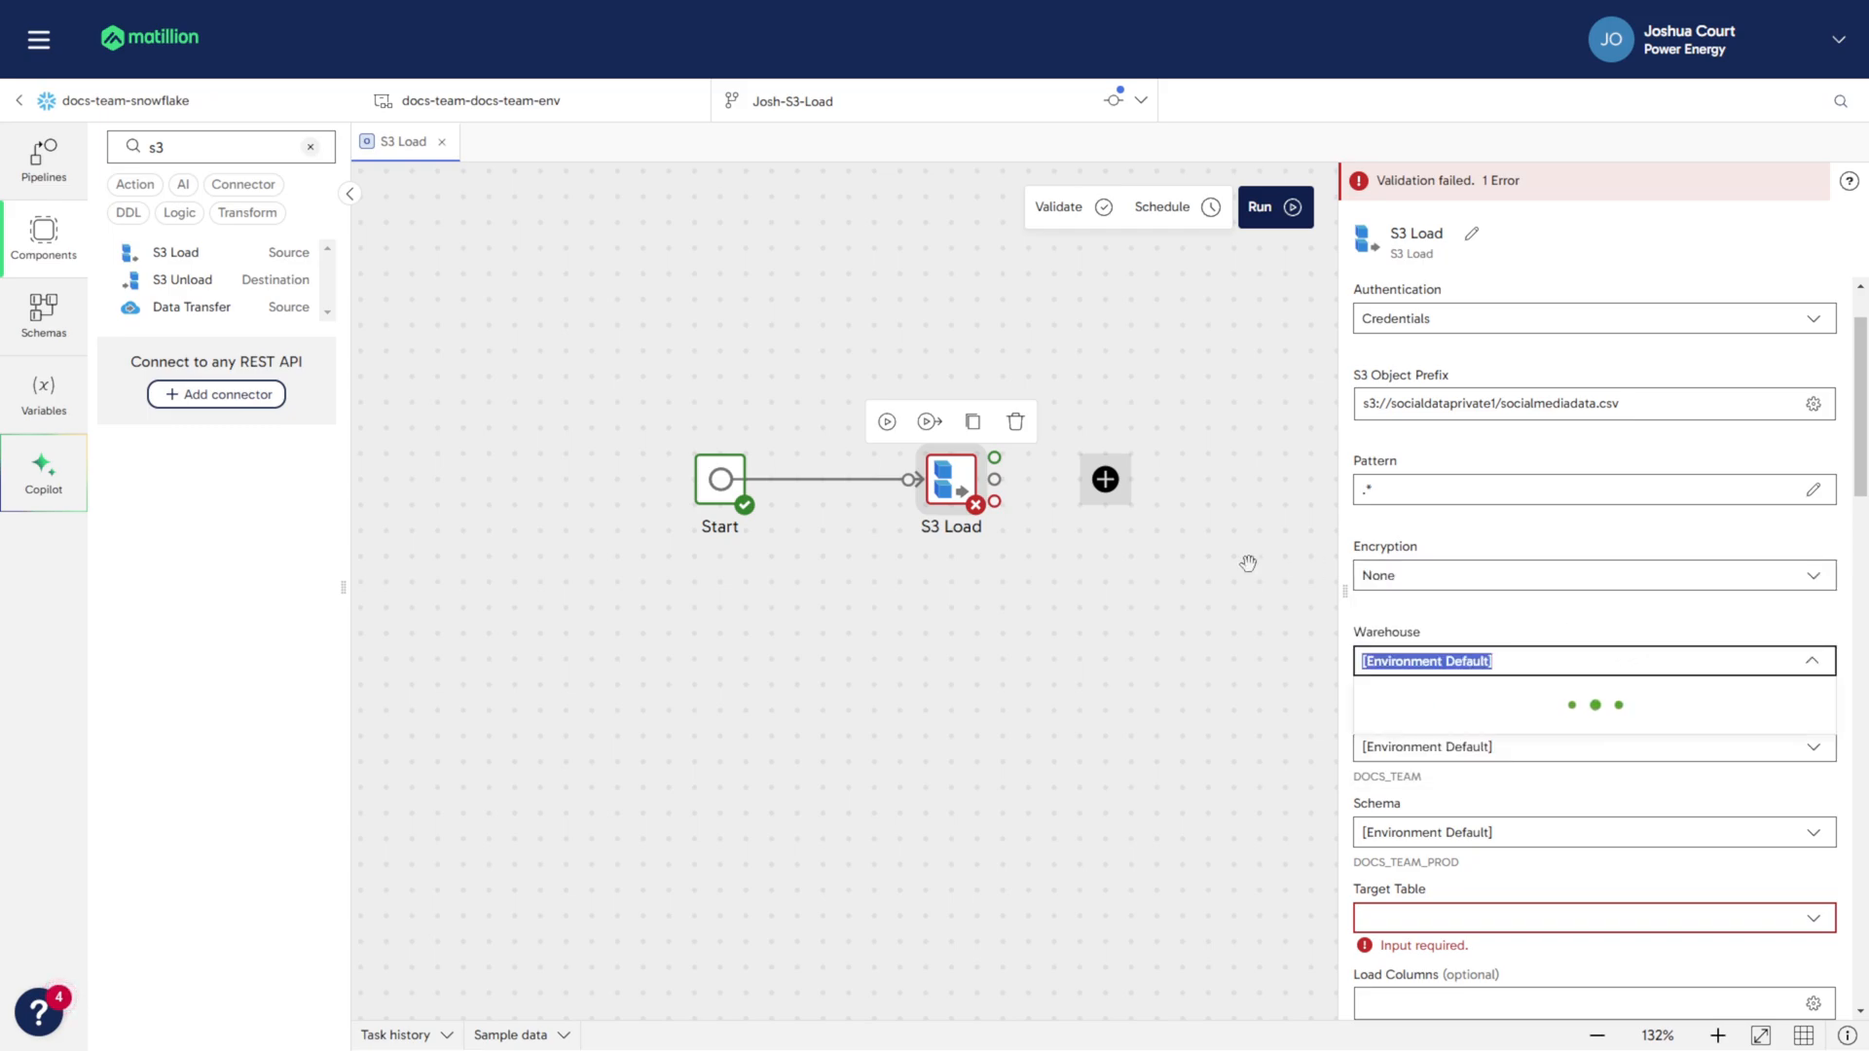
scroll(1270, 561, "down", 3)
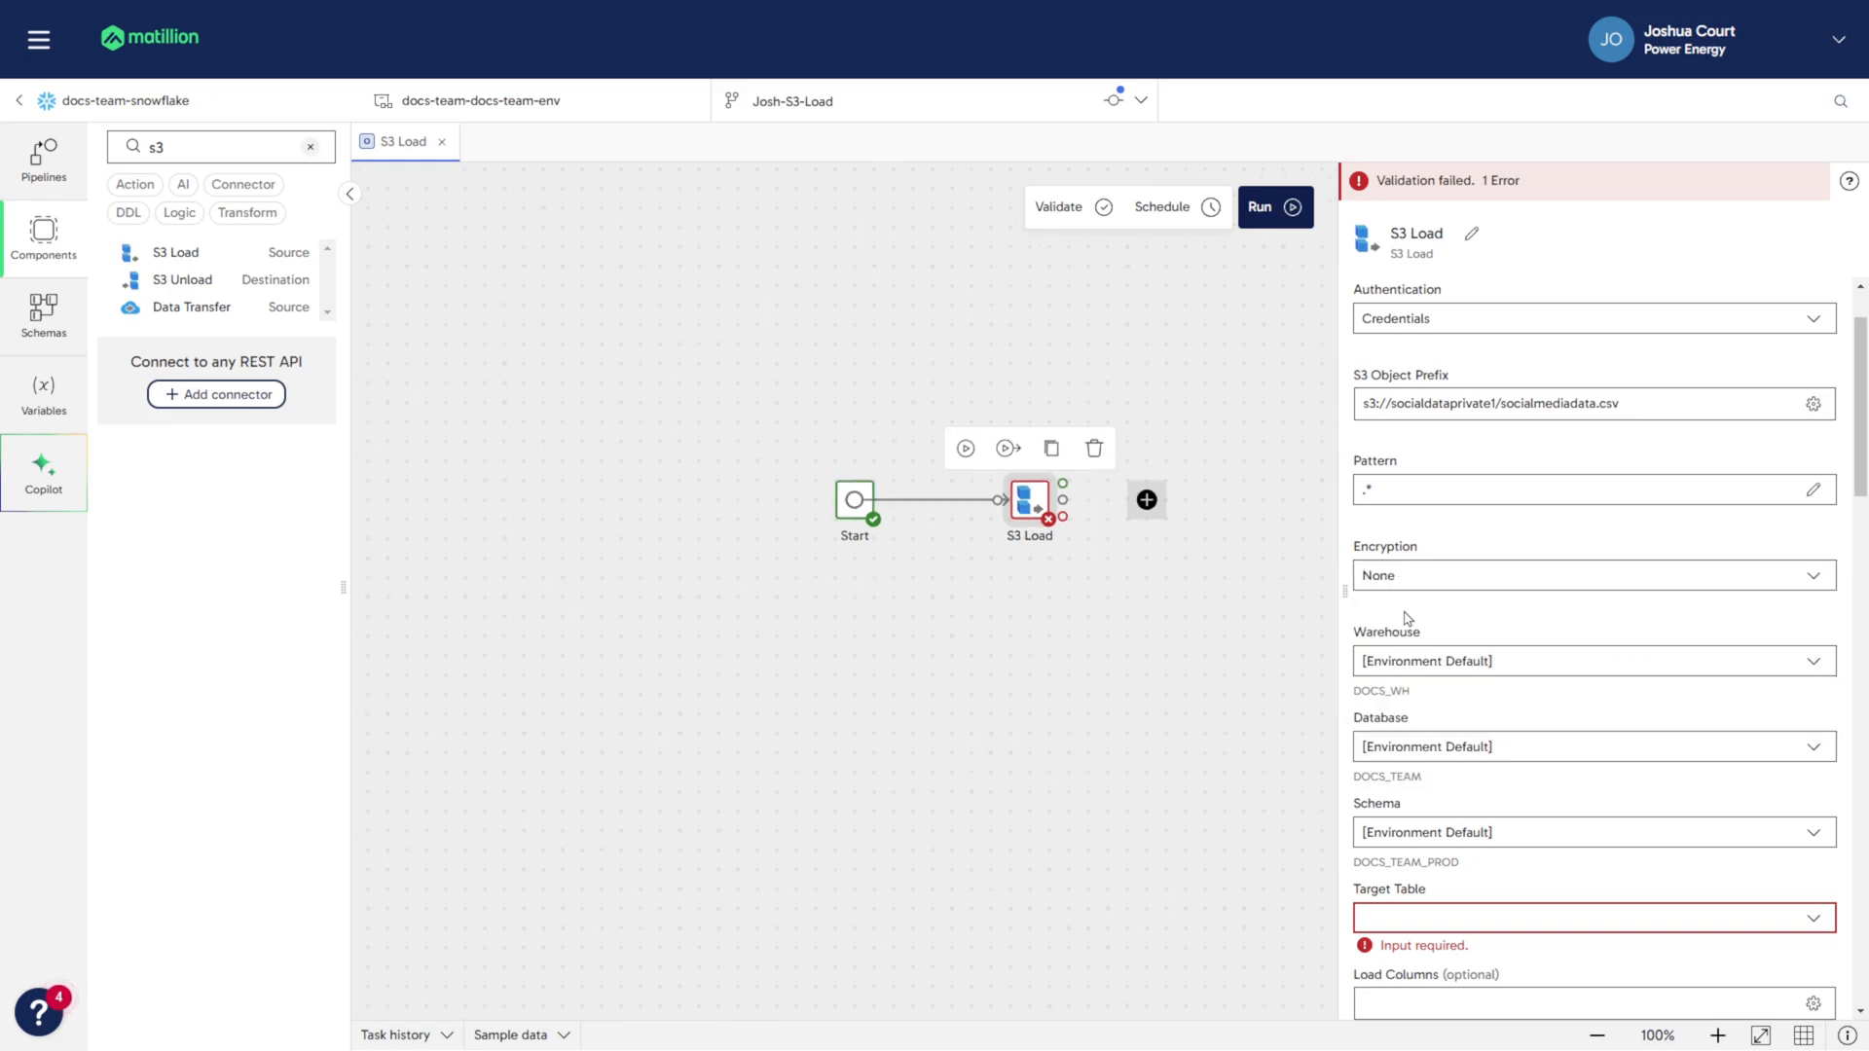
- Set the S3 Load target table to the existing josh_s3_load_output
scroll(1410, 619, "down", 2)
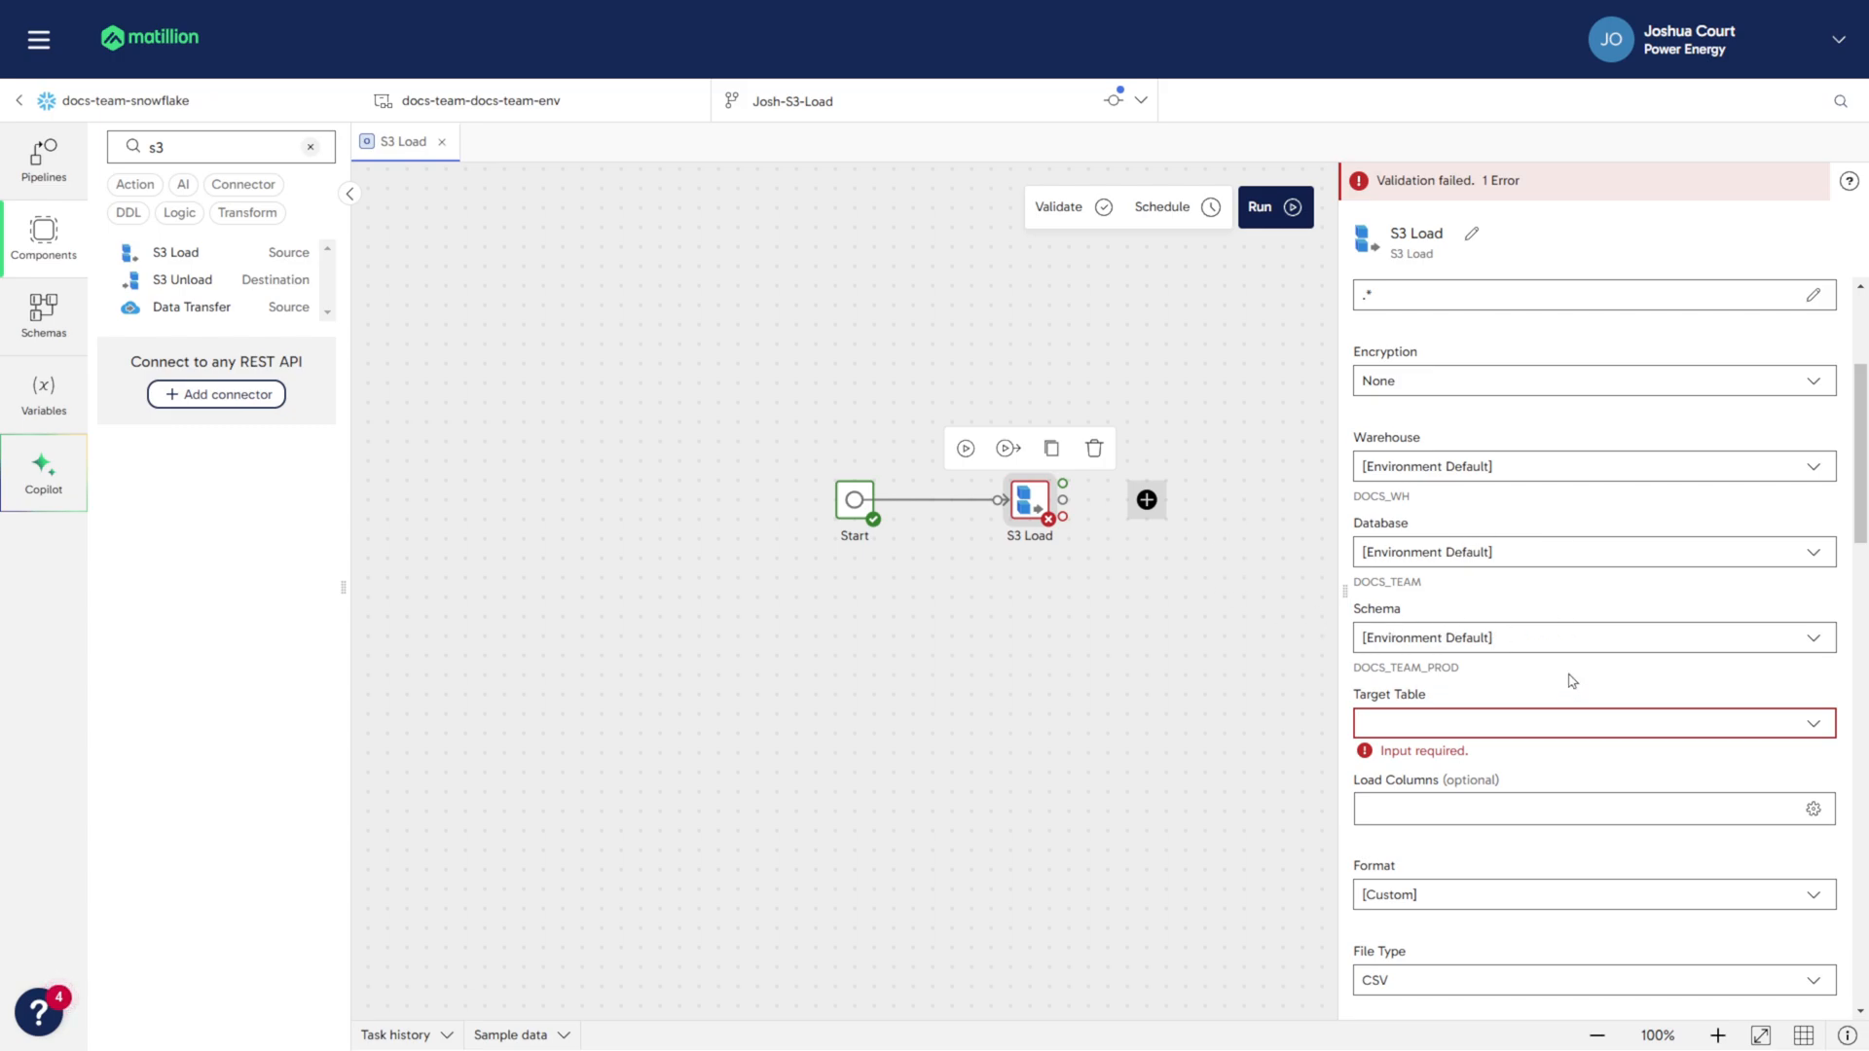
scroll(1572, 681, "down", 1)
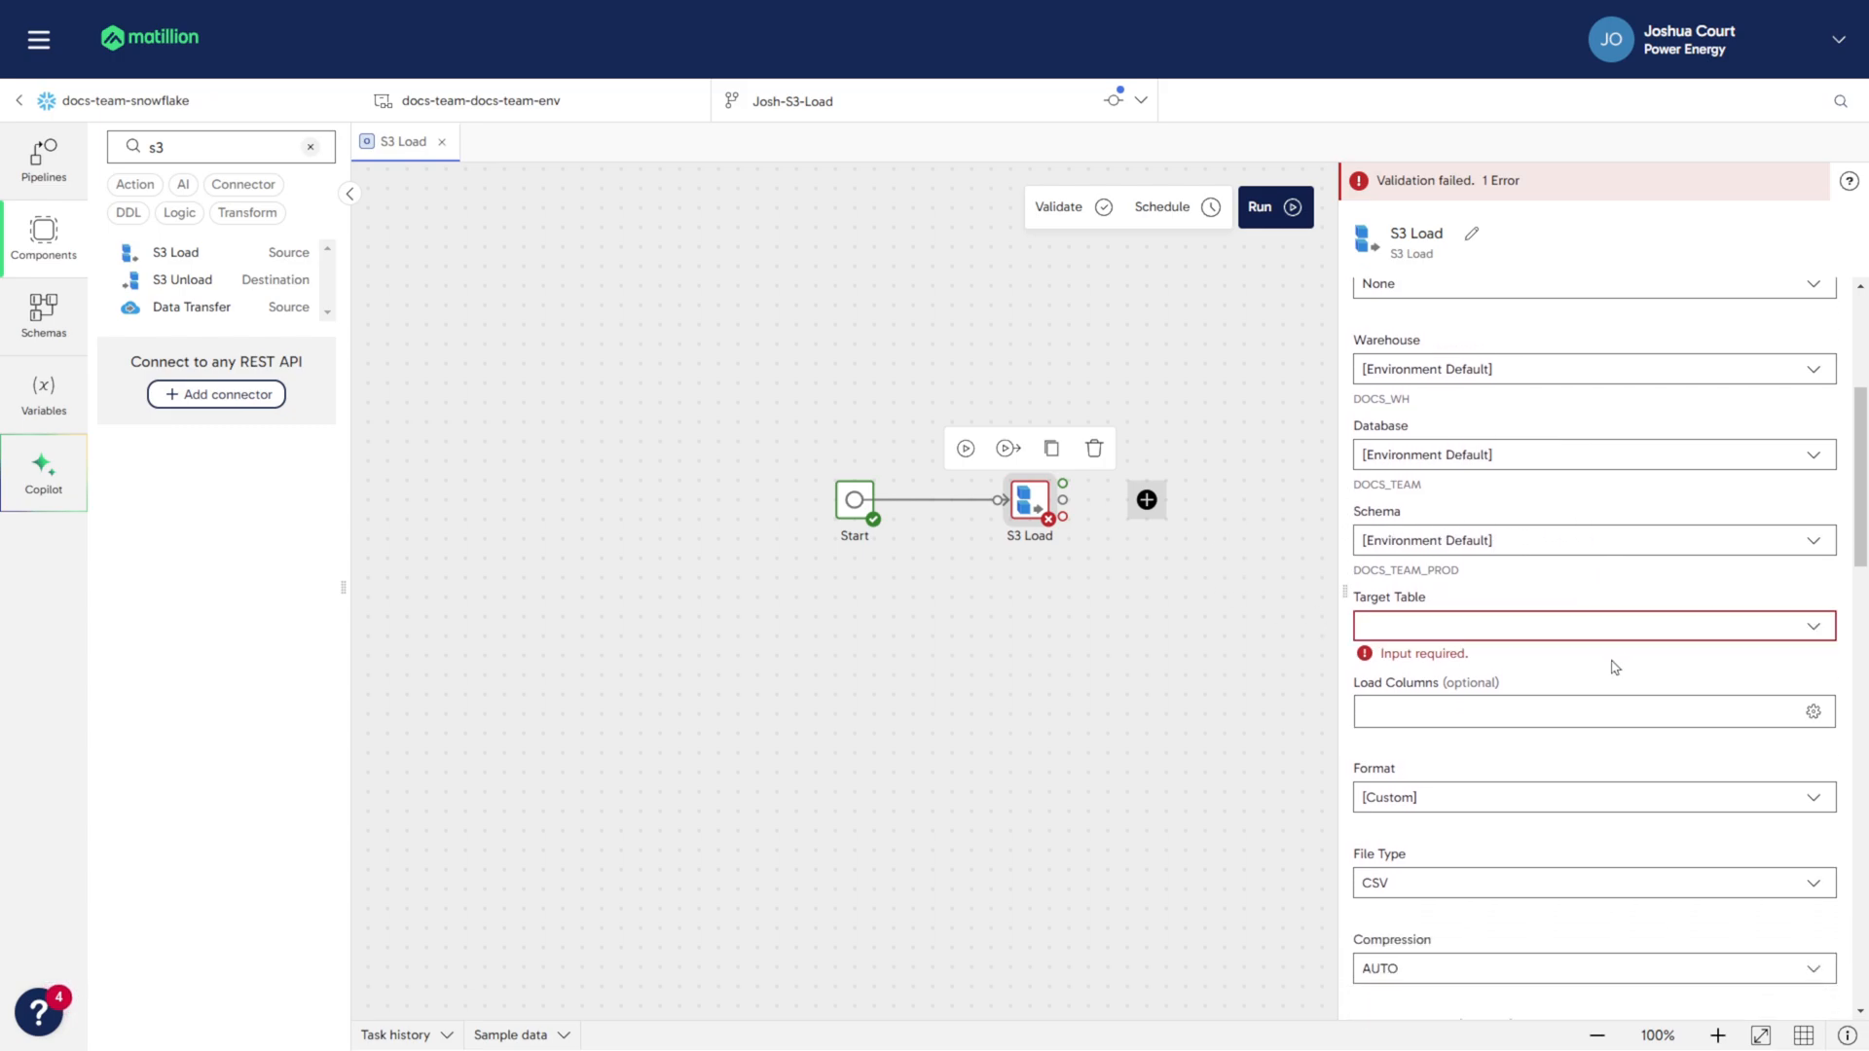
left_click(1545, 626)
type("j")
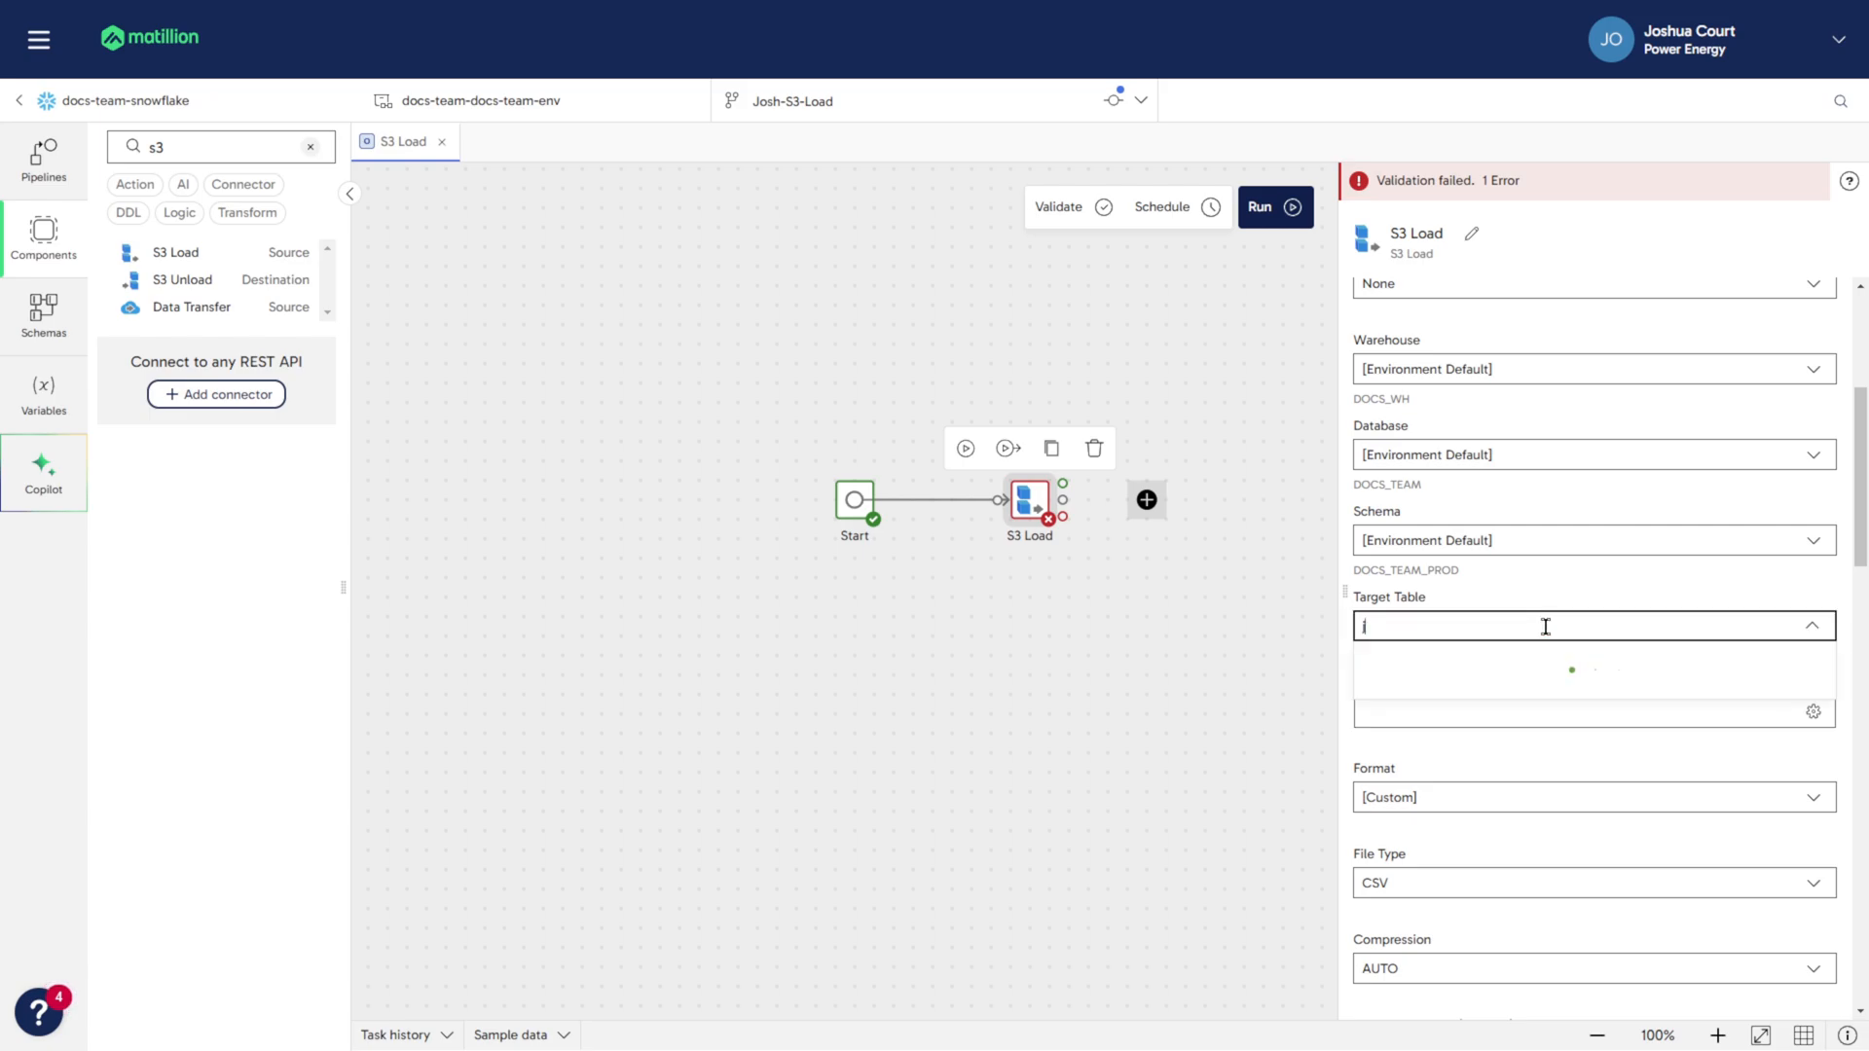
type("osh_s3_")
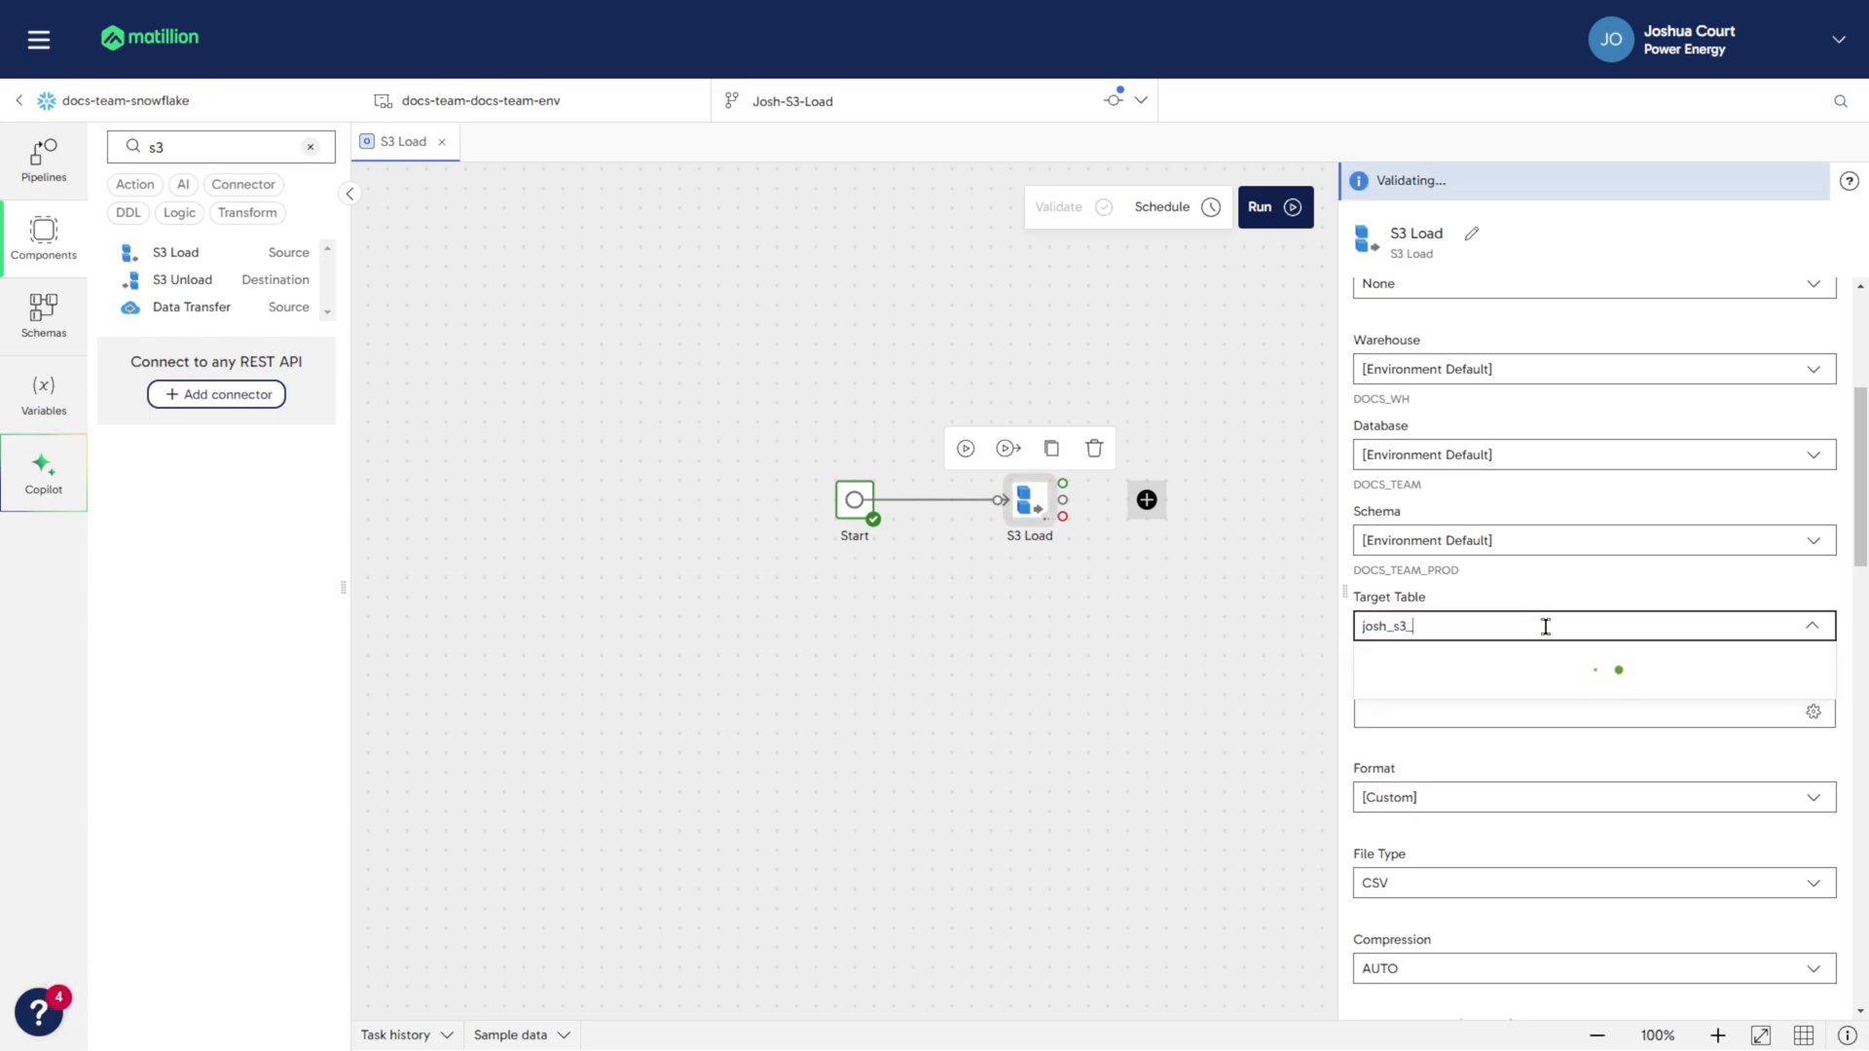
type("load_outp")
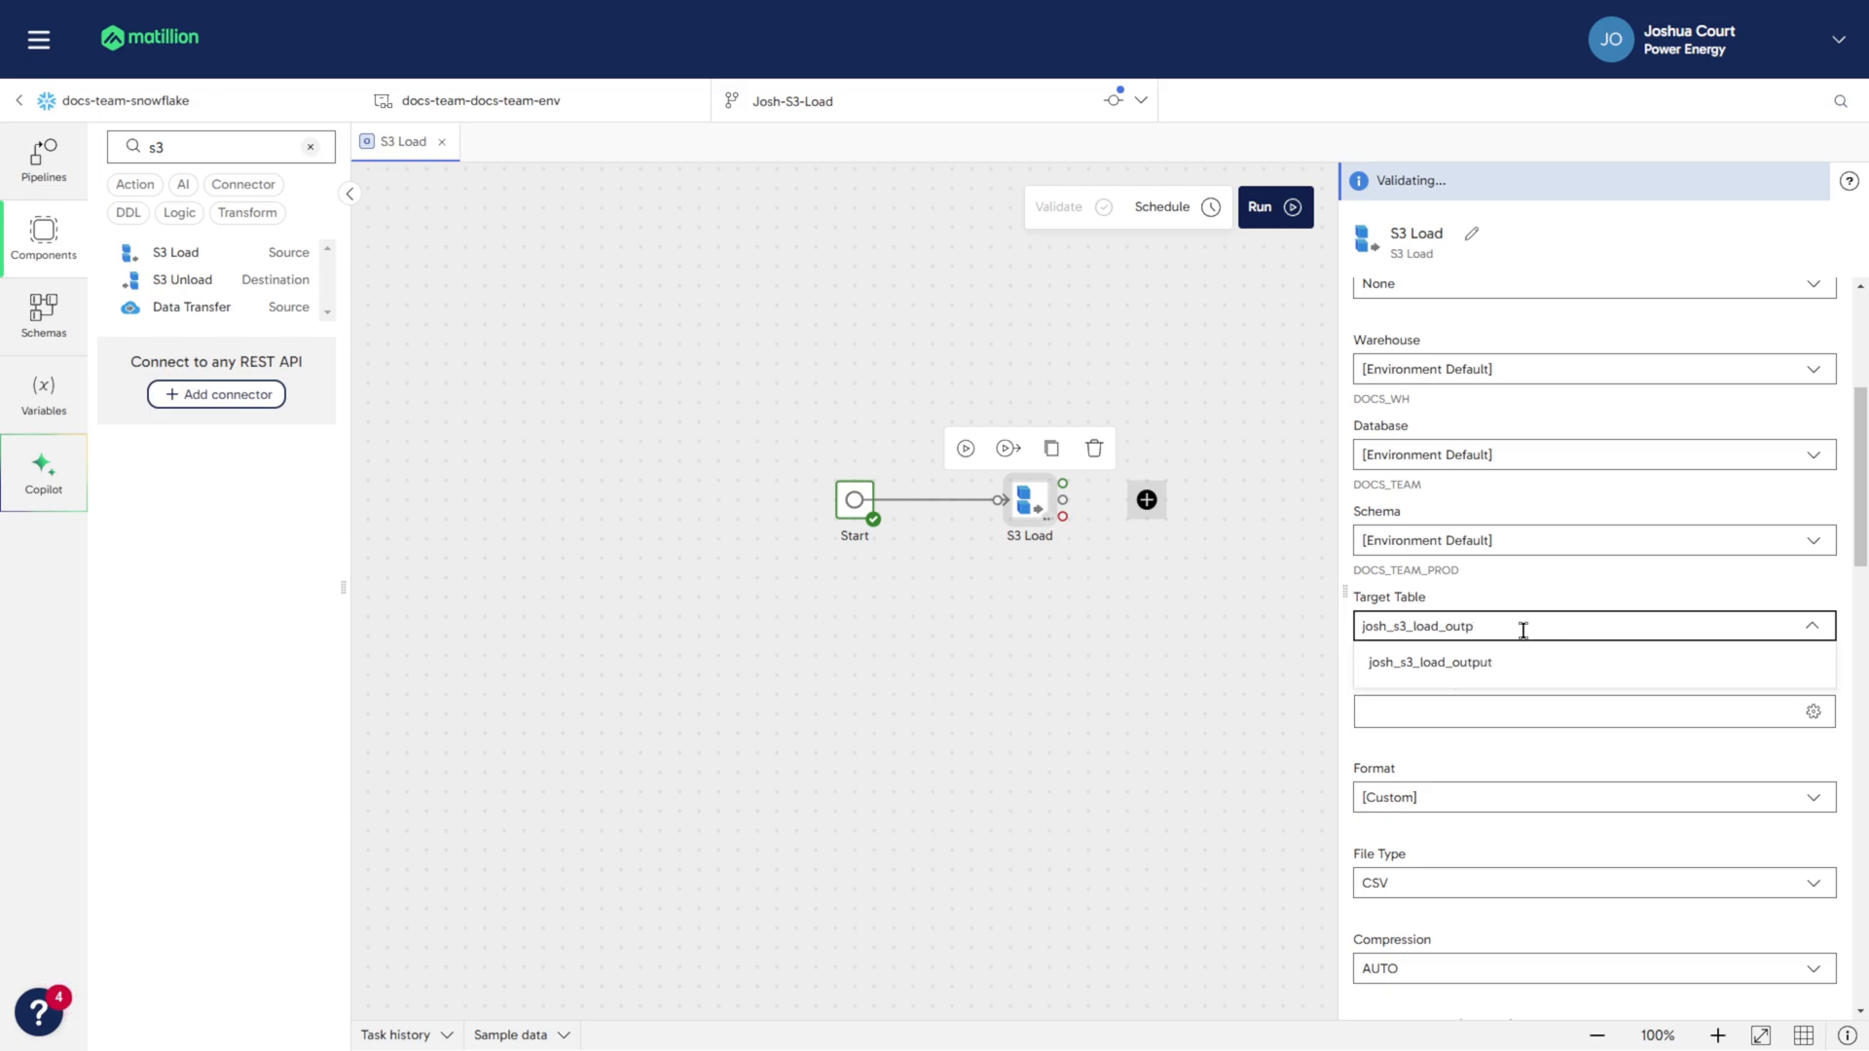
left_click(1441, 664)
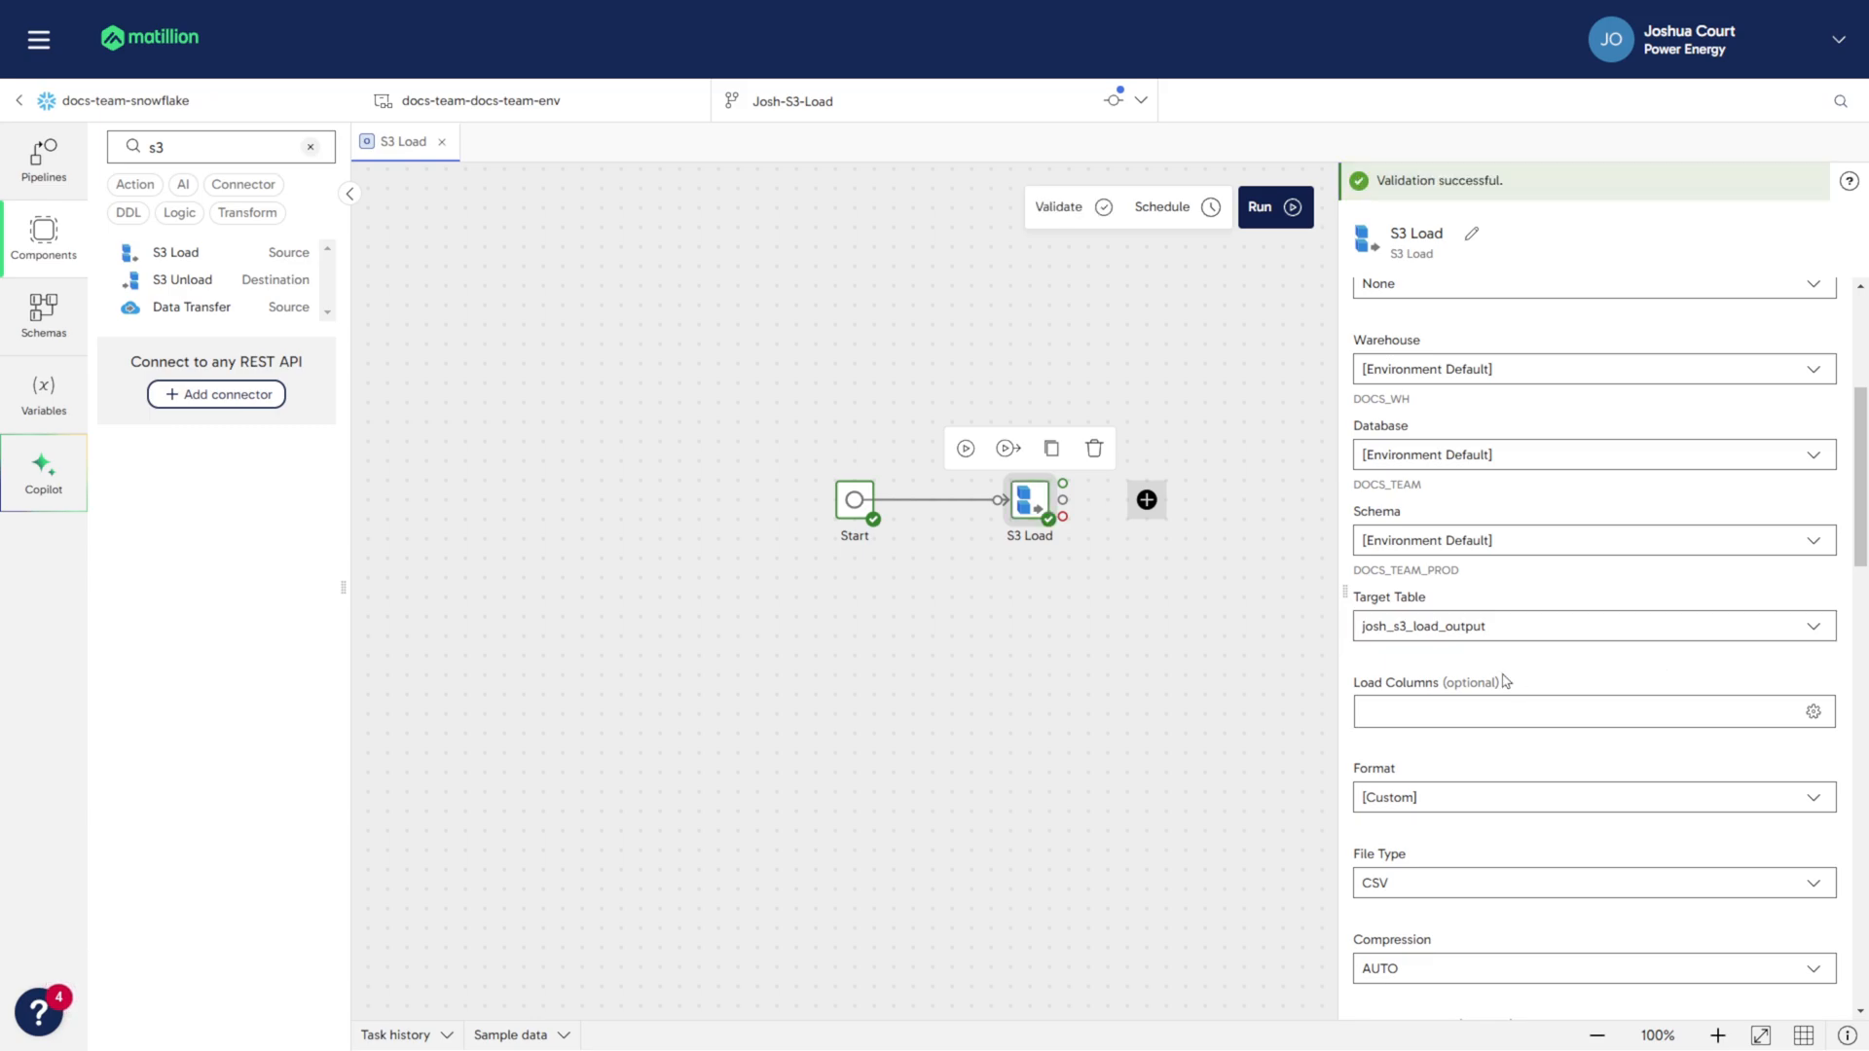
- Review the file type options for the S3 Load component and keep CSV selected
scroll(1505, 679, "down", 1)
scroll(1504, 678, "down", 1)
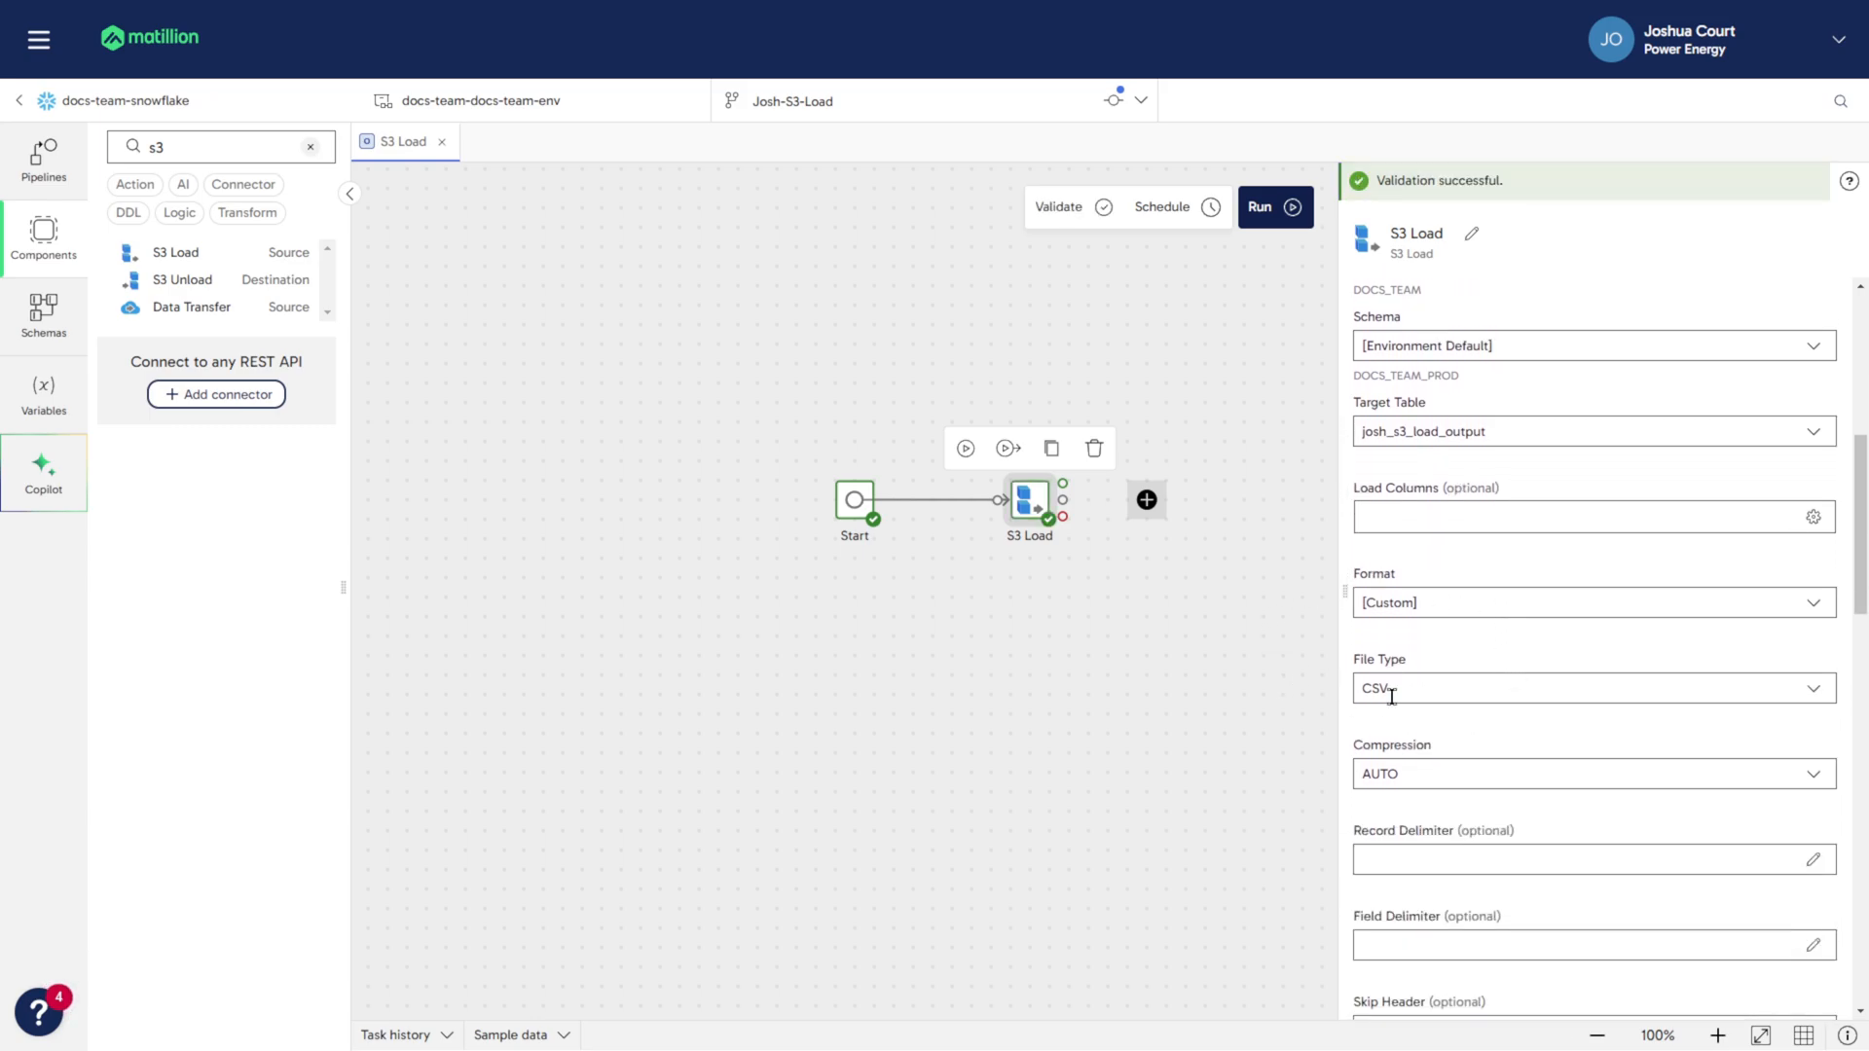
left_click(1759, 693)
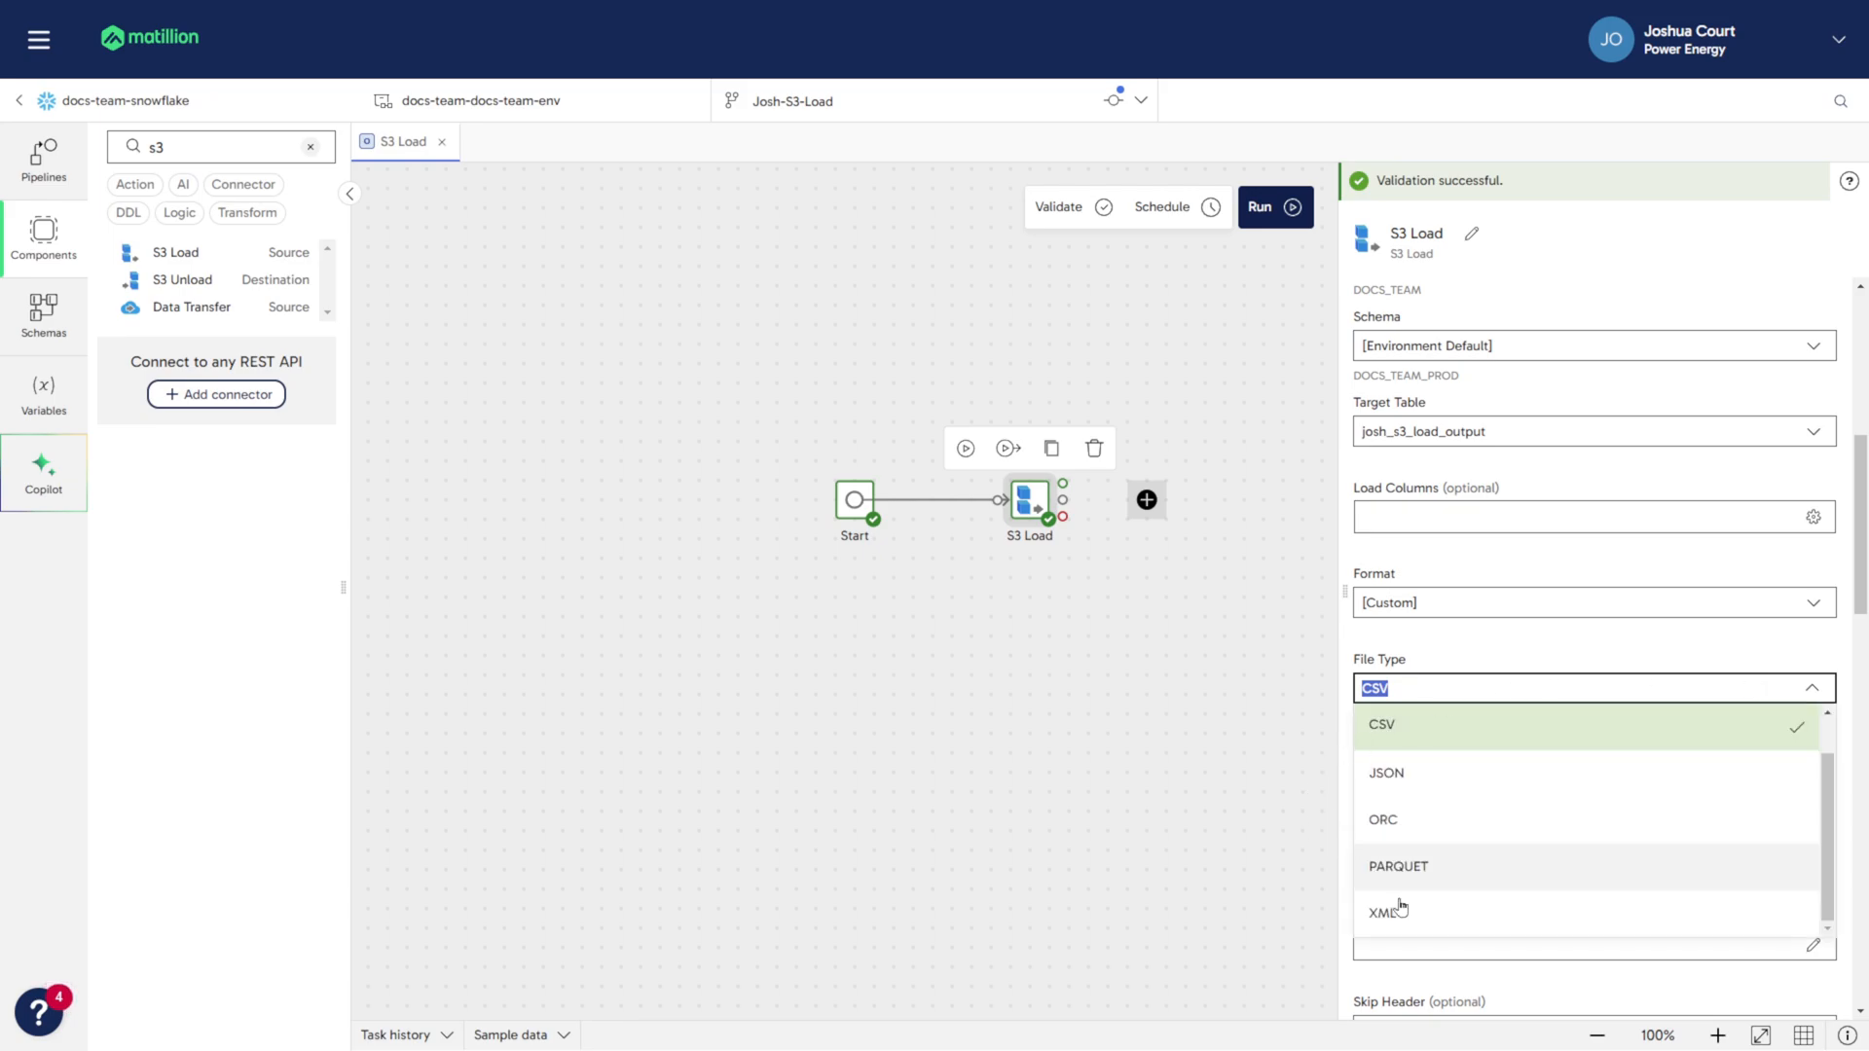
left_click(1435, 748)
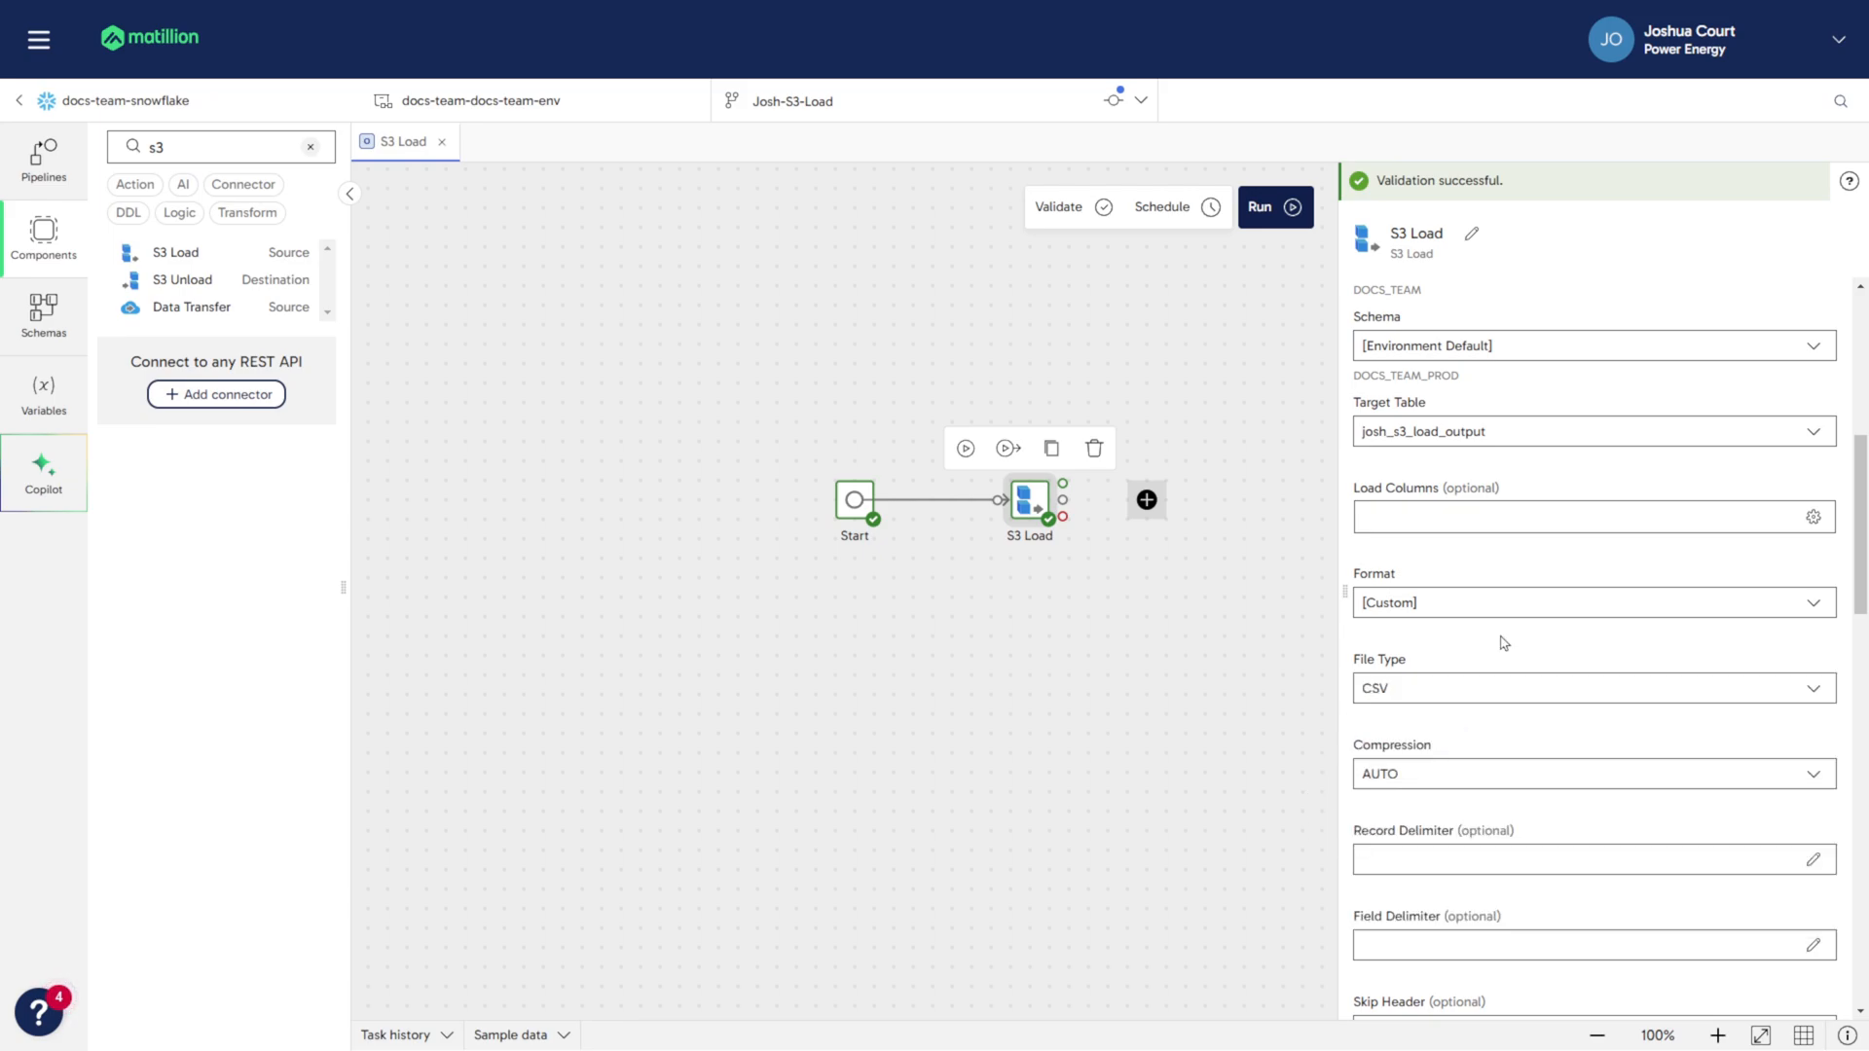
- Set Skip Header to 1 so the load ignores the CSV file's header row
scroll(1503, 642, "down", 5)
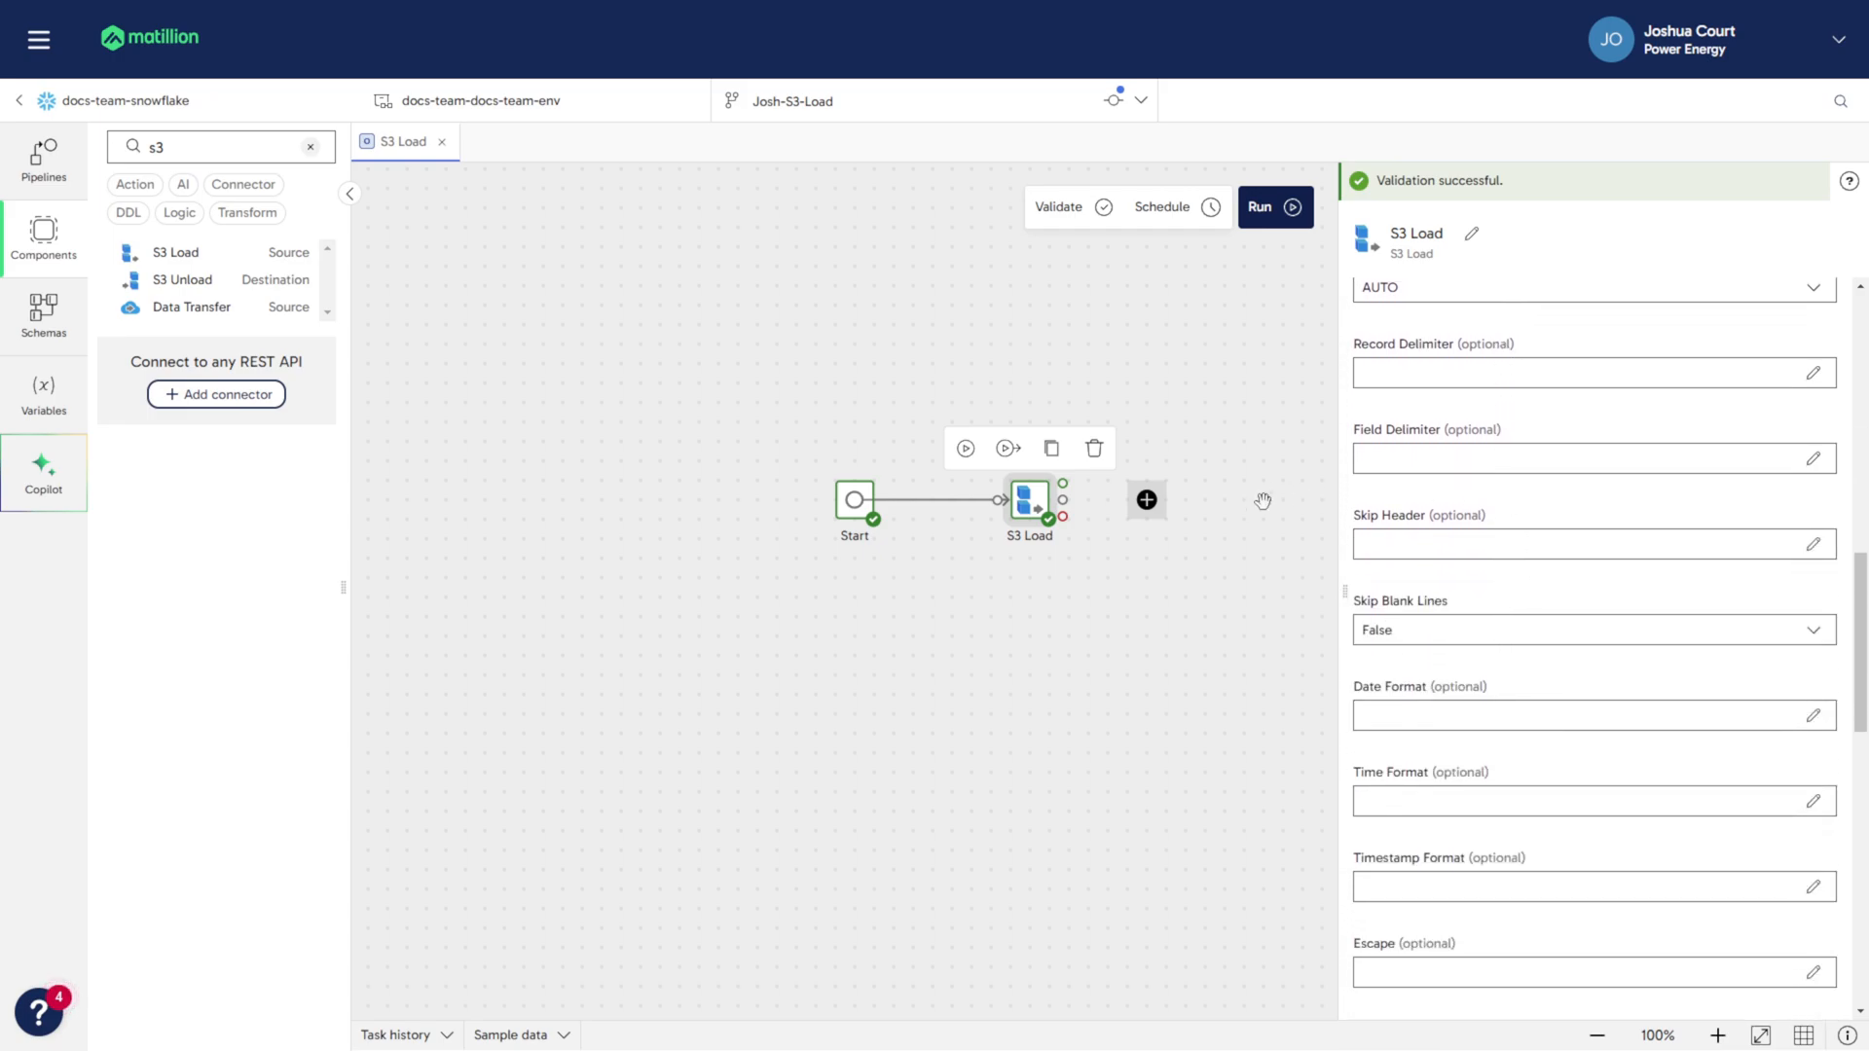
left_click(1421, 536)
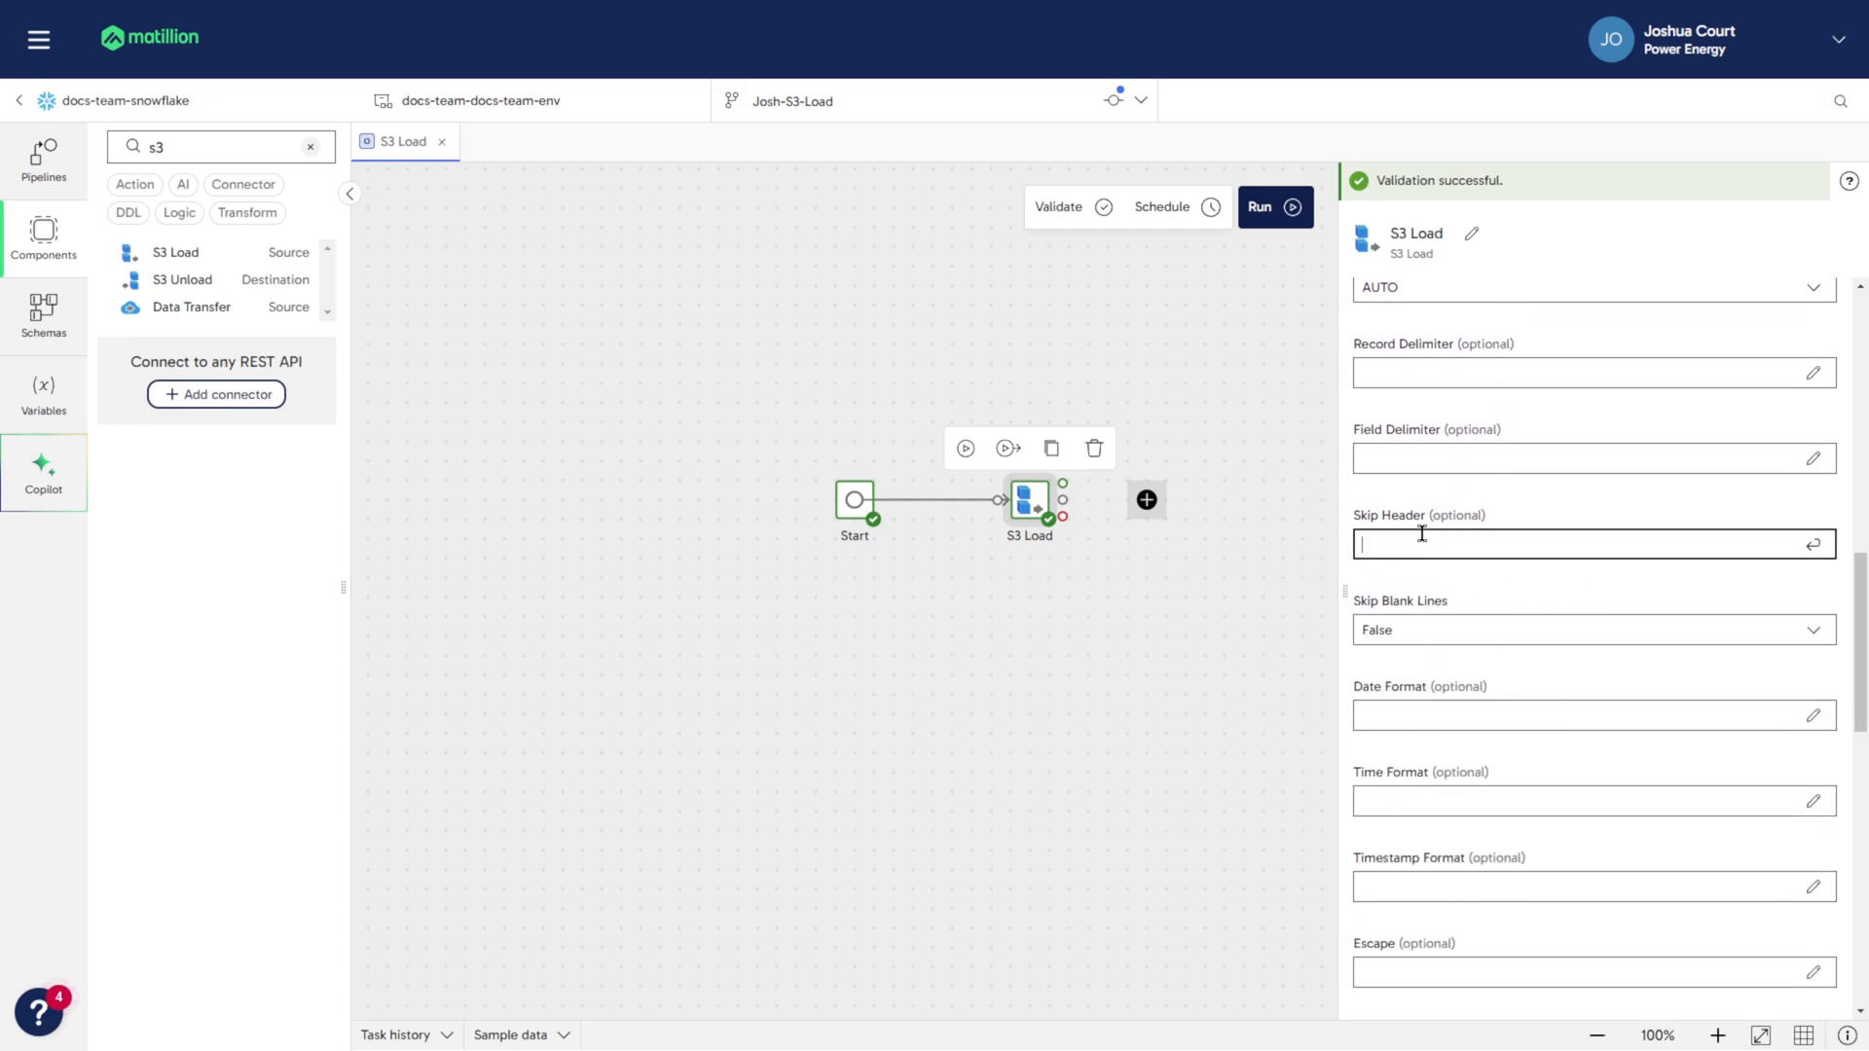
type("1")
key("Return")
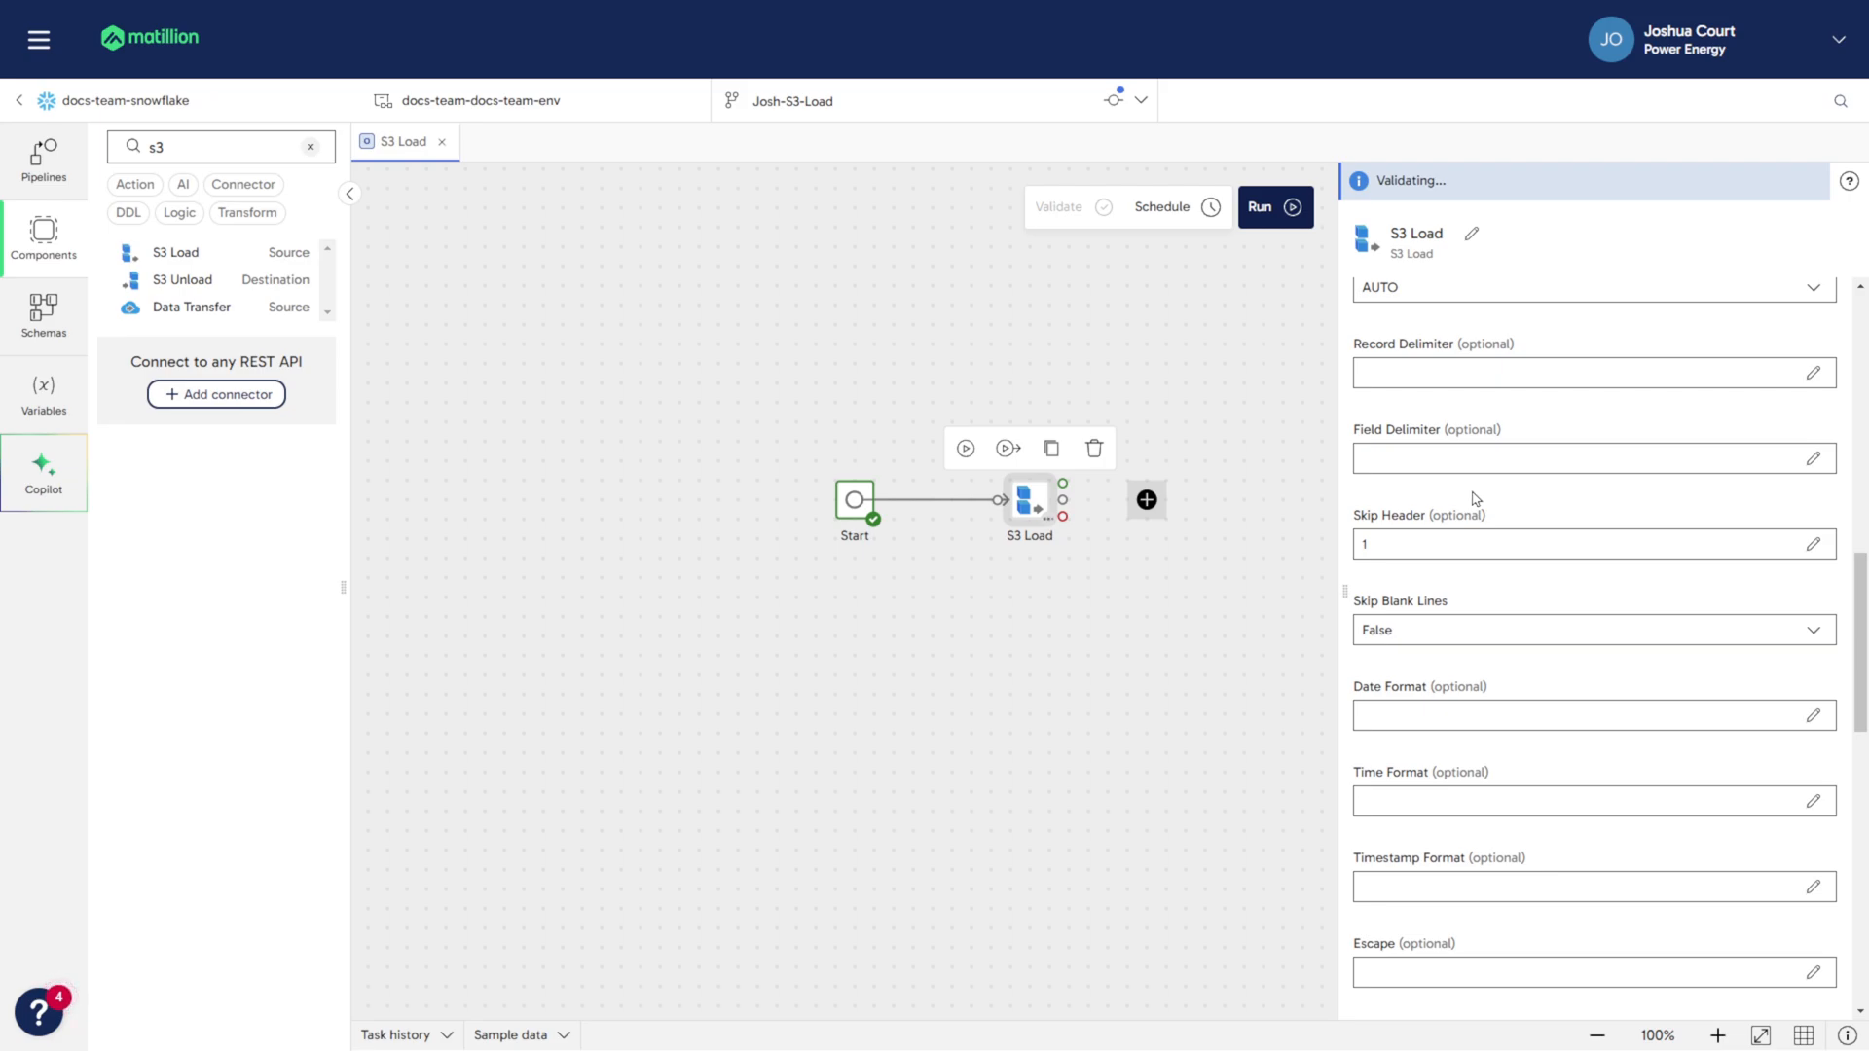
- Set Force Load to True for the S3 Load component and validate the pipeline
scroll(1475, 498, "down", 8)
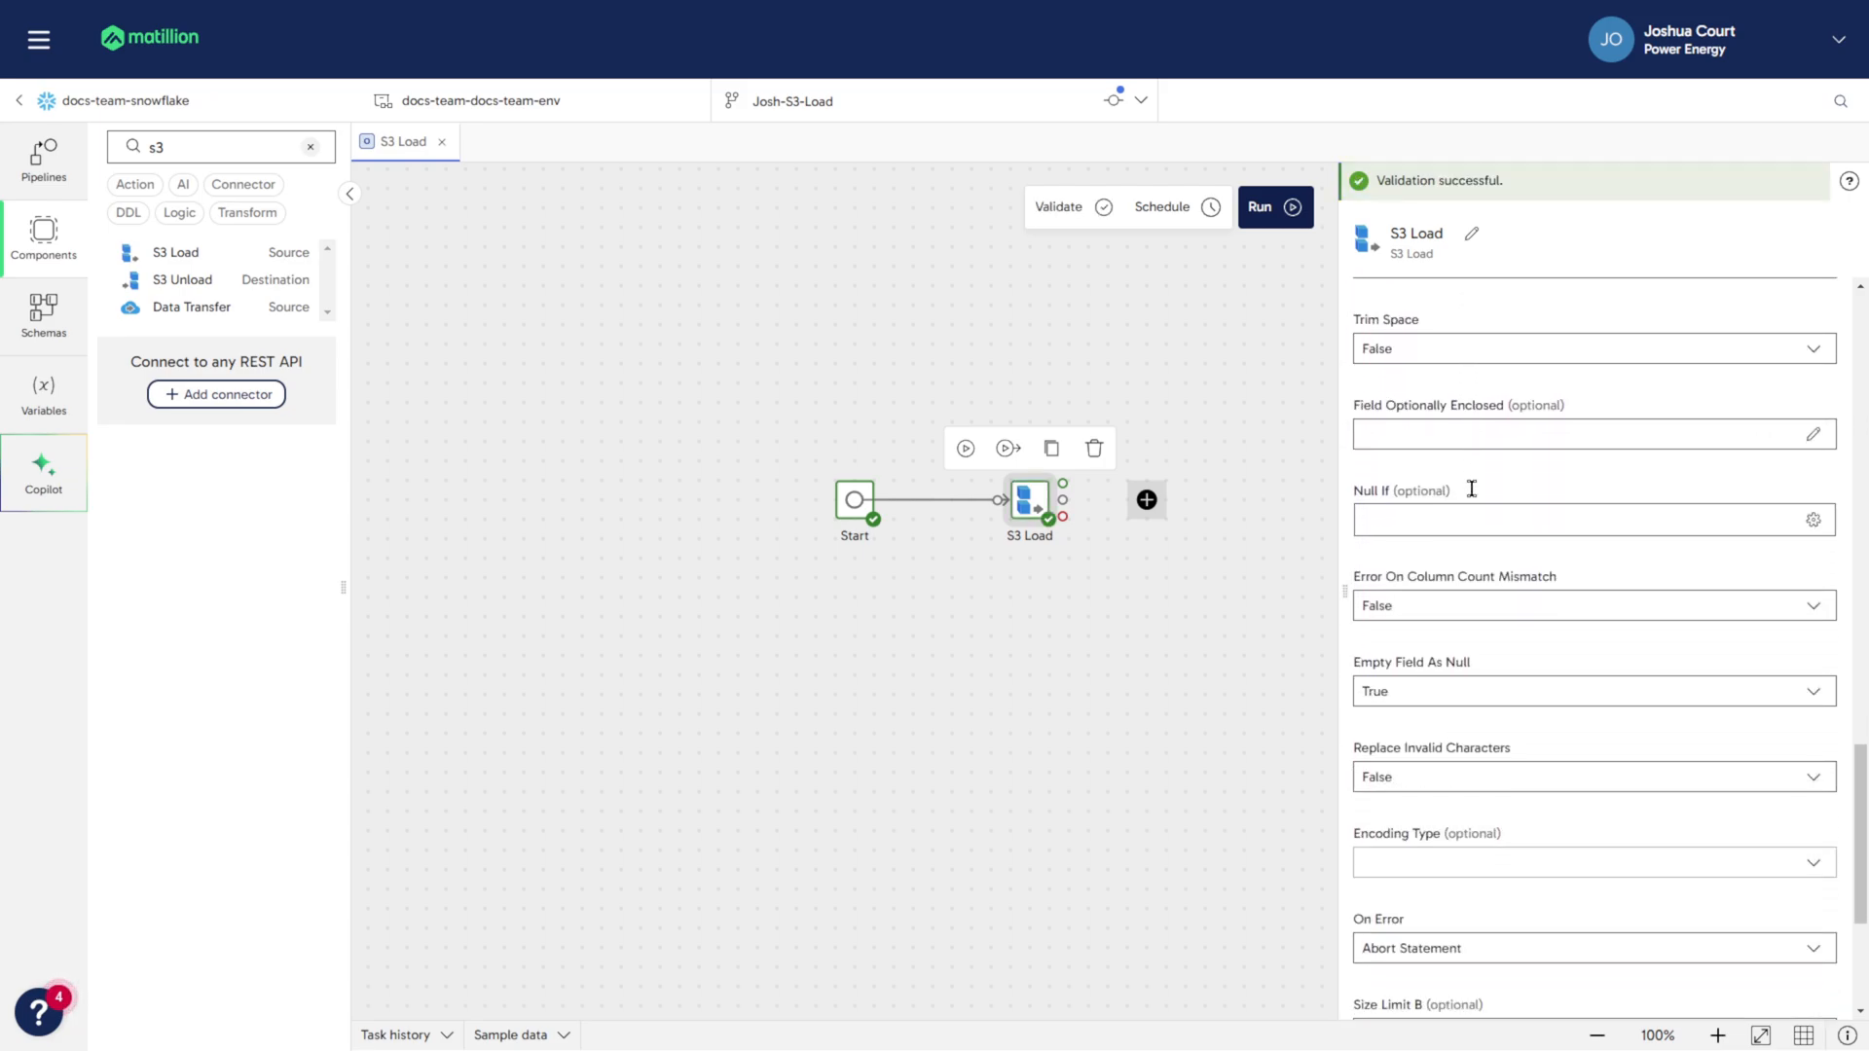
scroll(1472, 489, "down", 4)
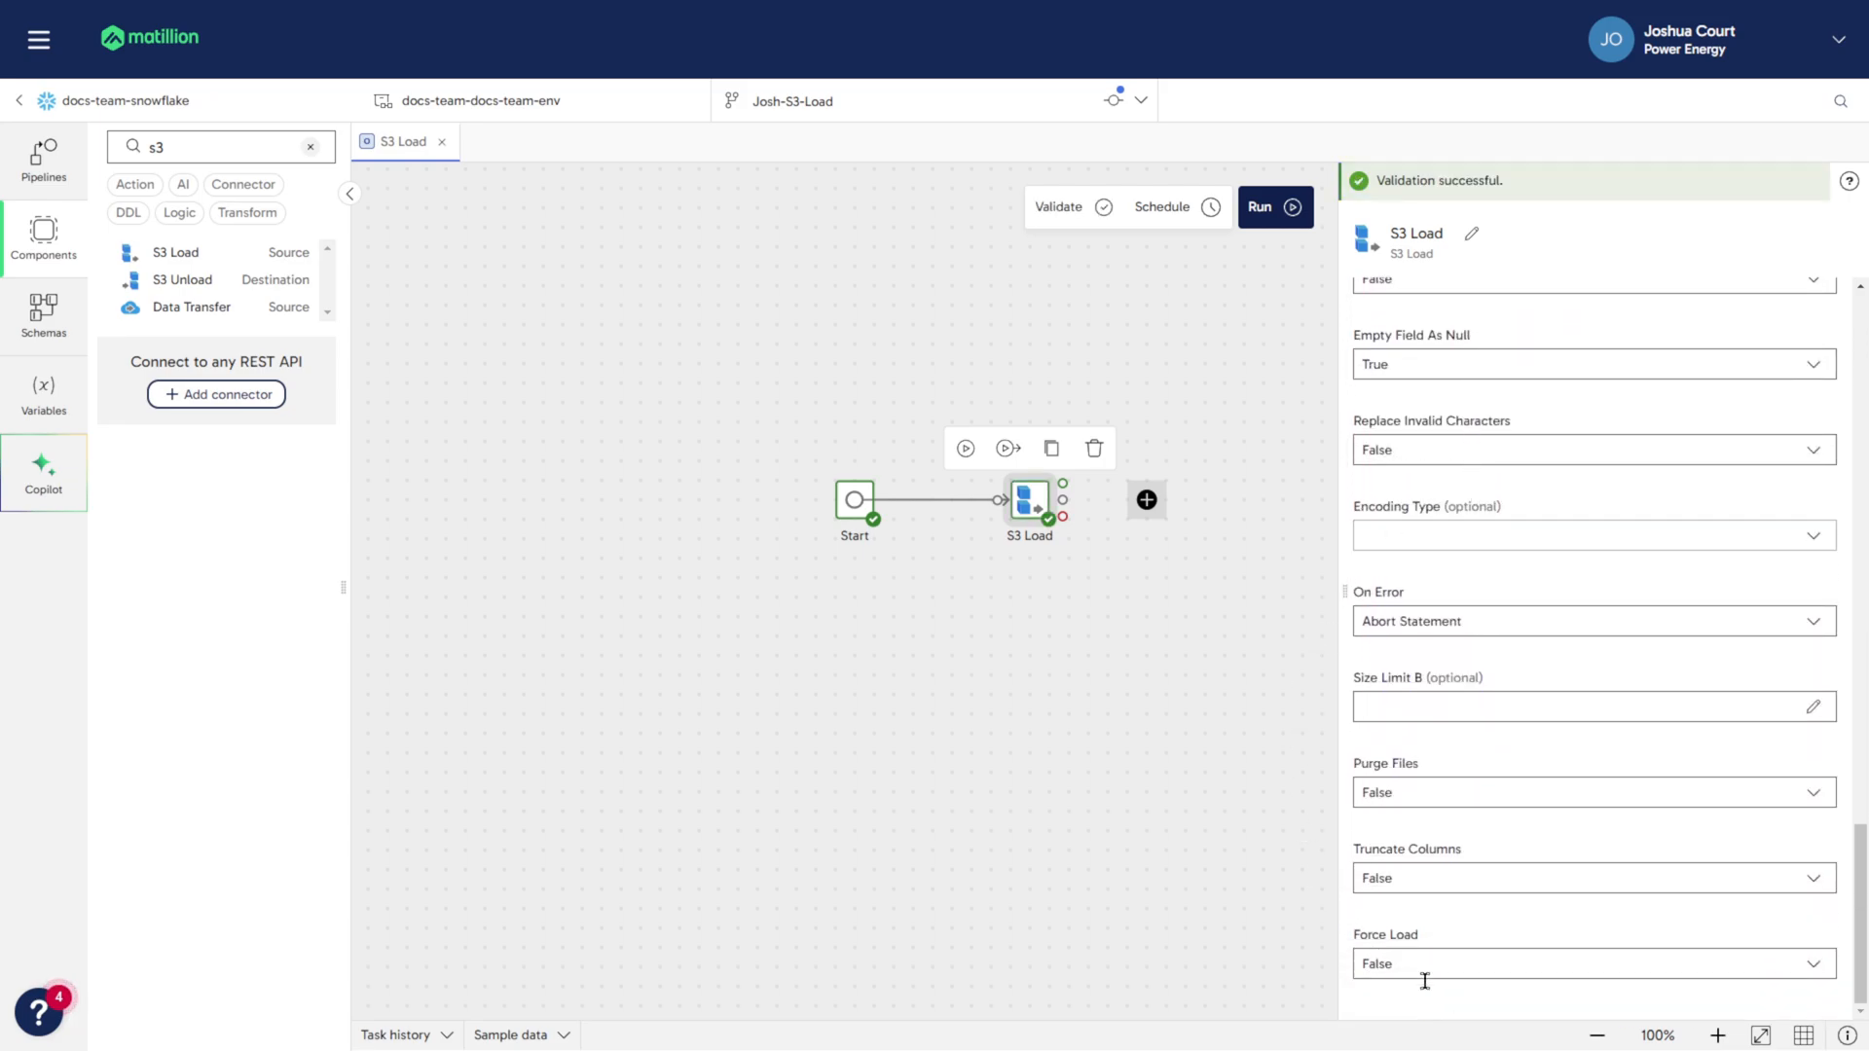
left_click(1417, 961)
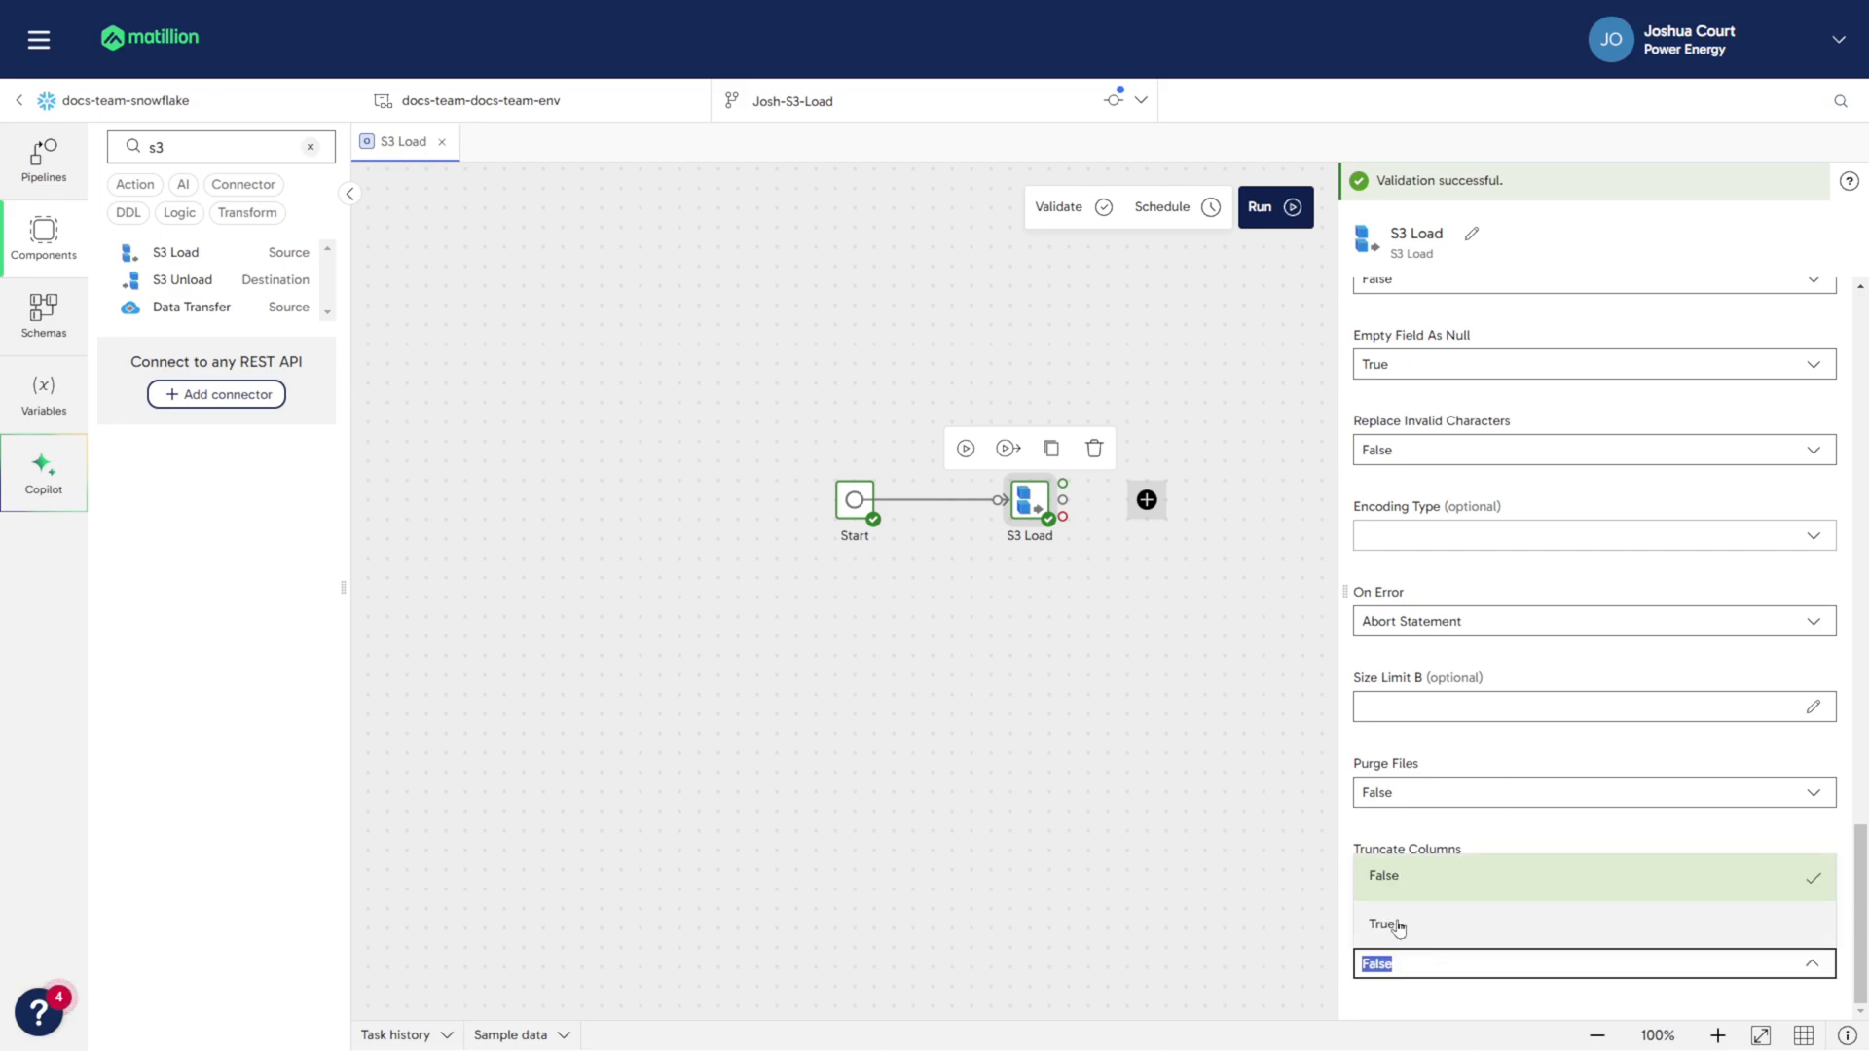
left_click(1538, 925)
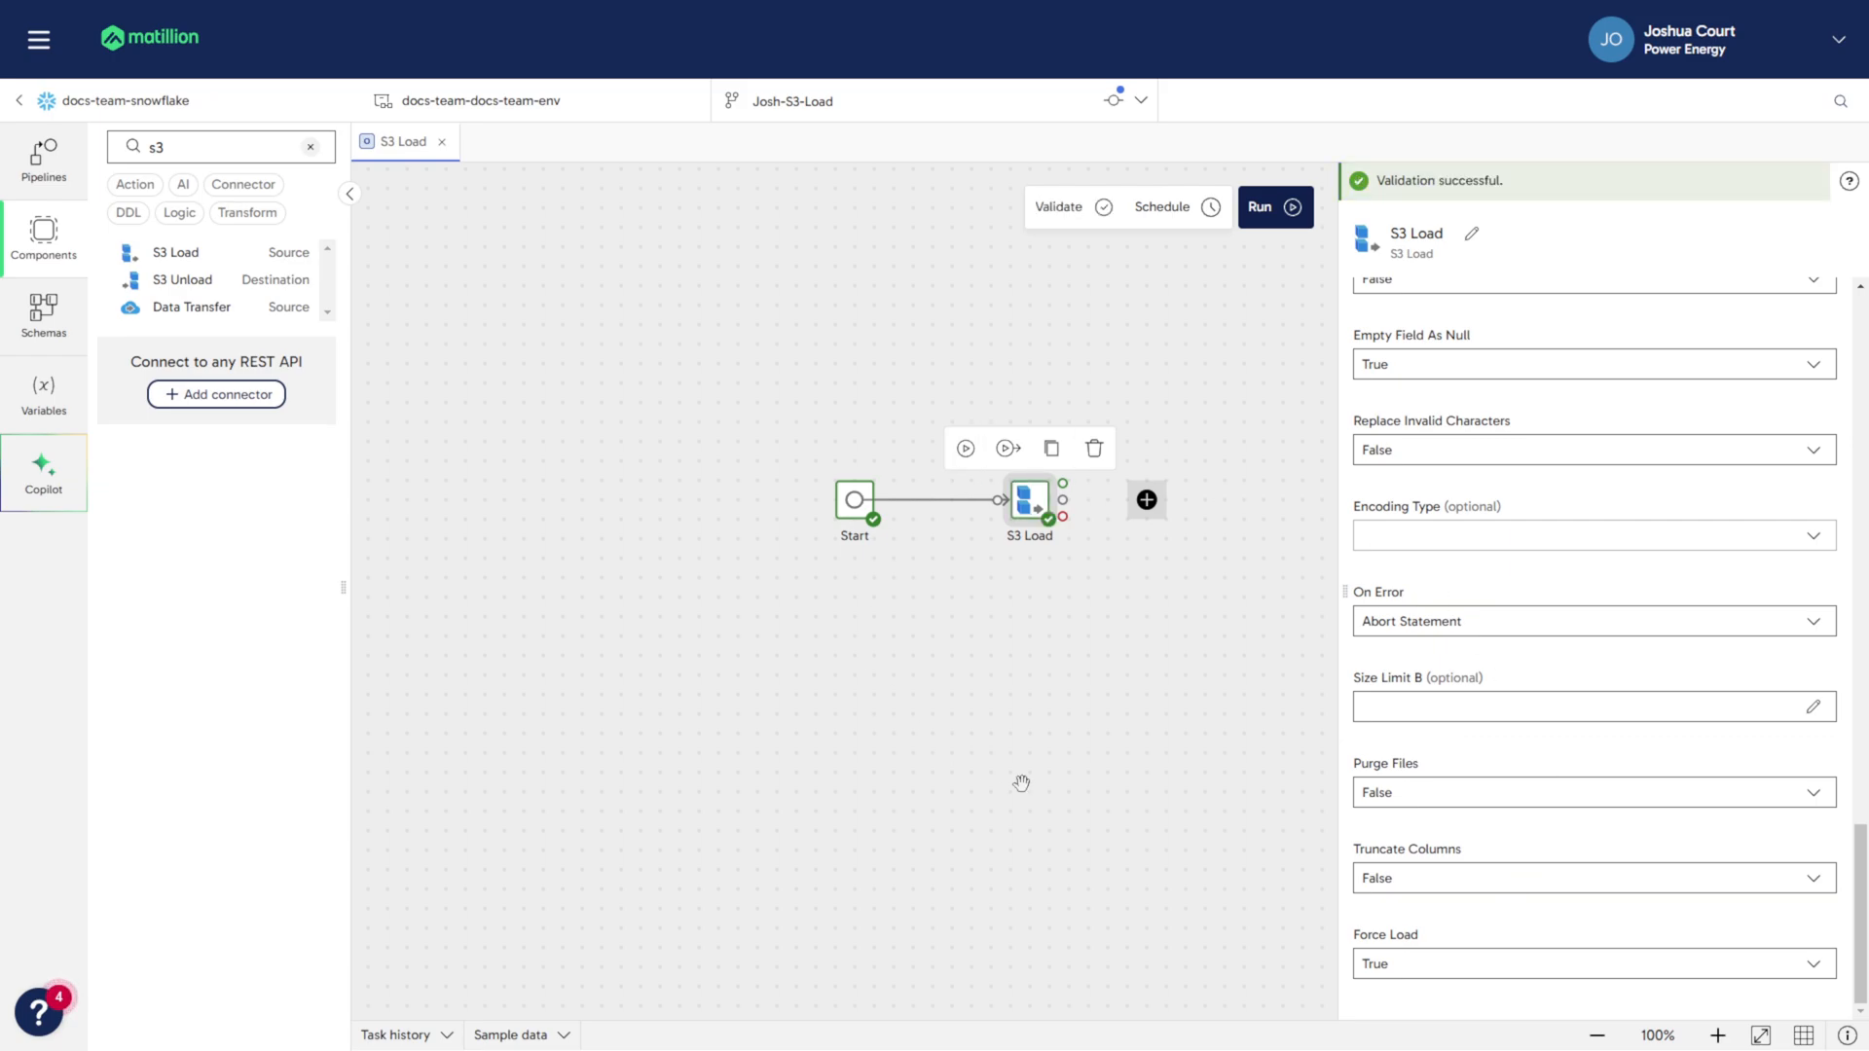
left_click(1092, 216)
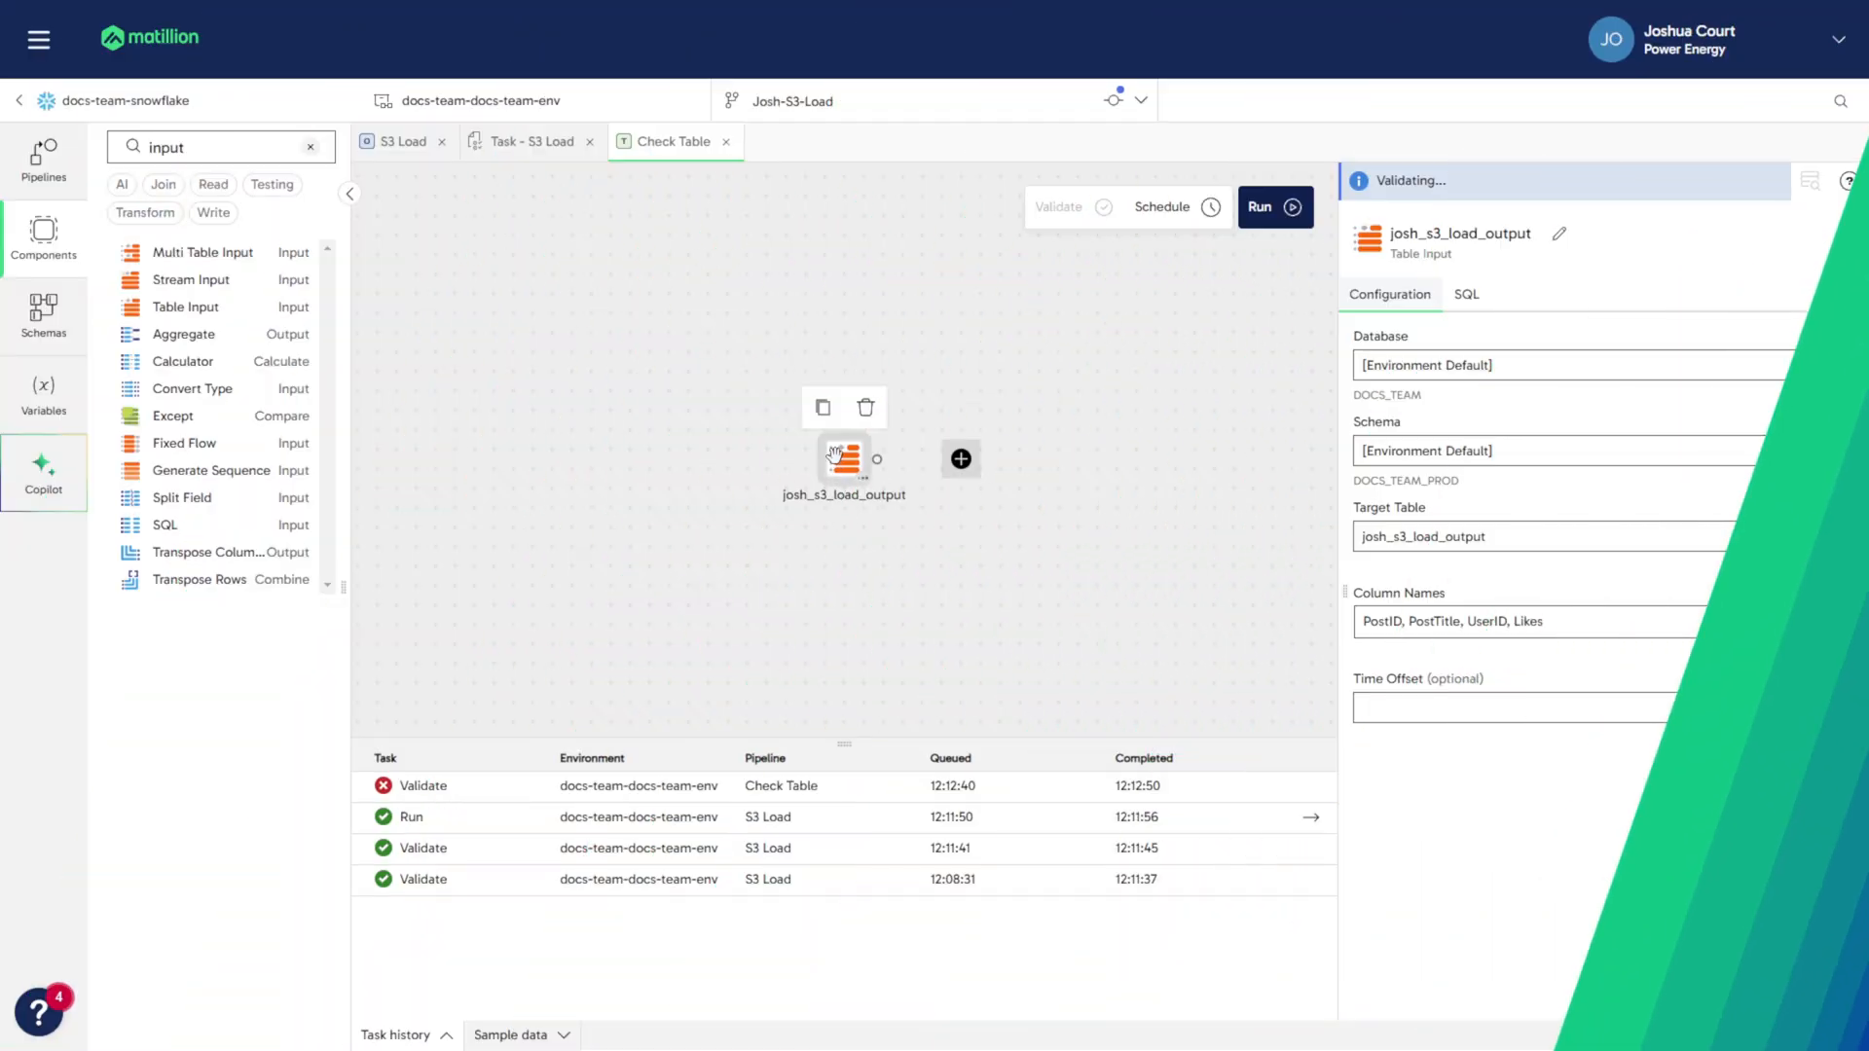
- Sample 500 rows from the josh_s3_load_output table input and enlarge the results area to inspect the loaded data
left_click(535, 1034)
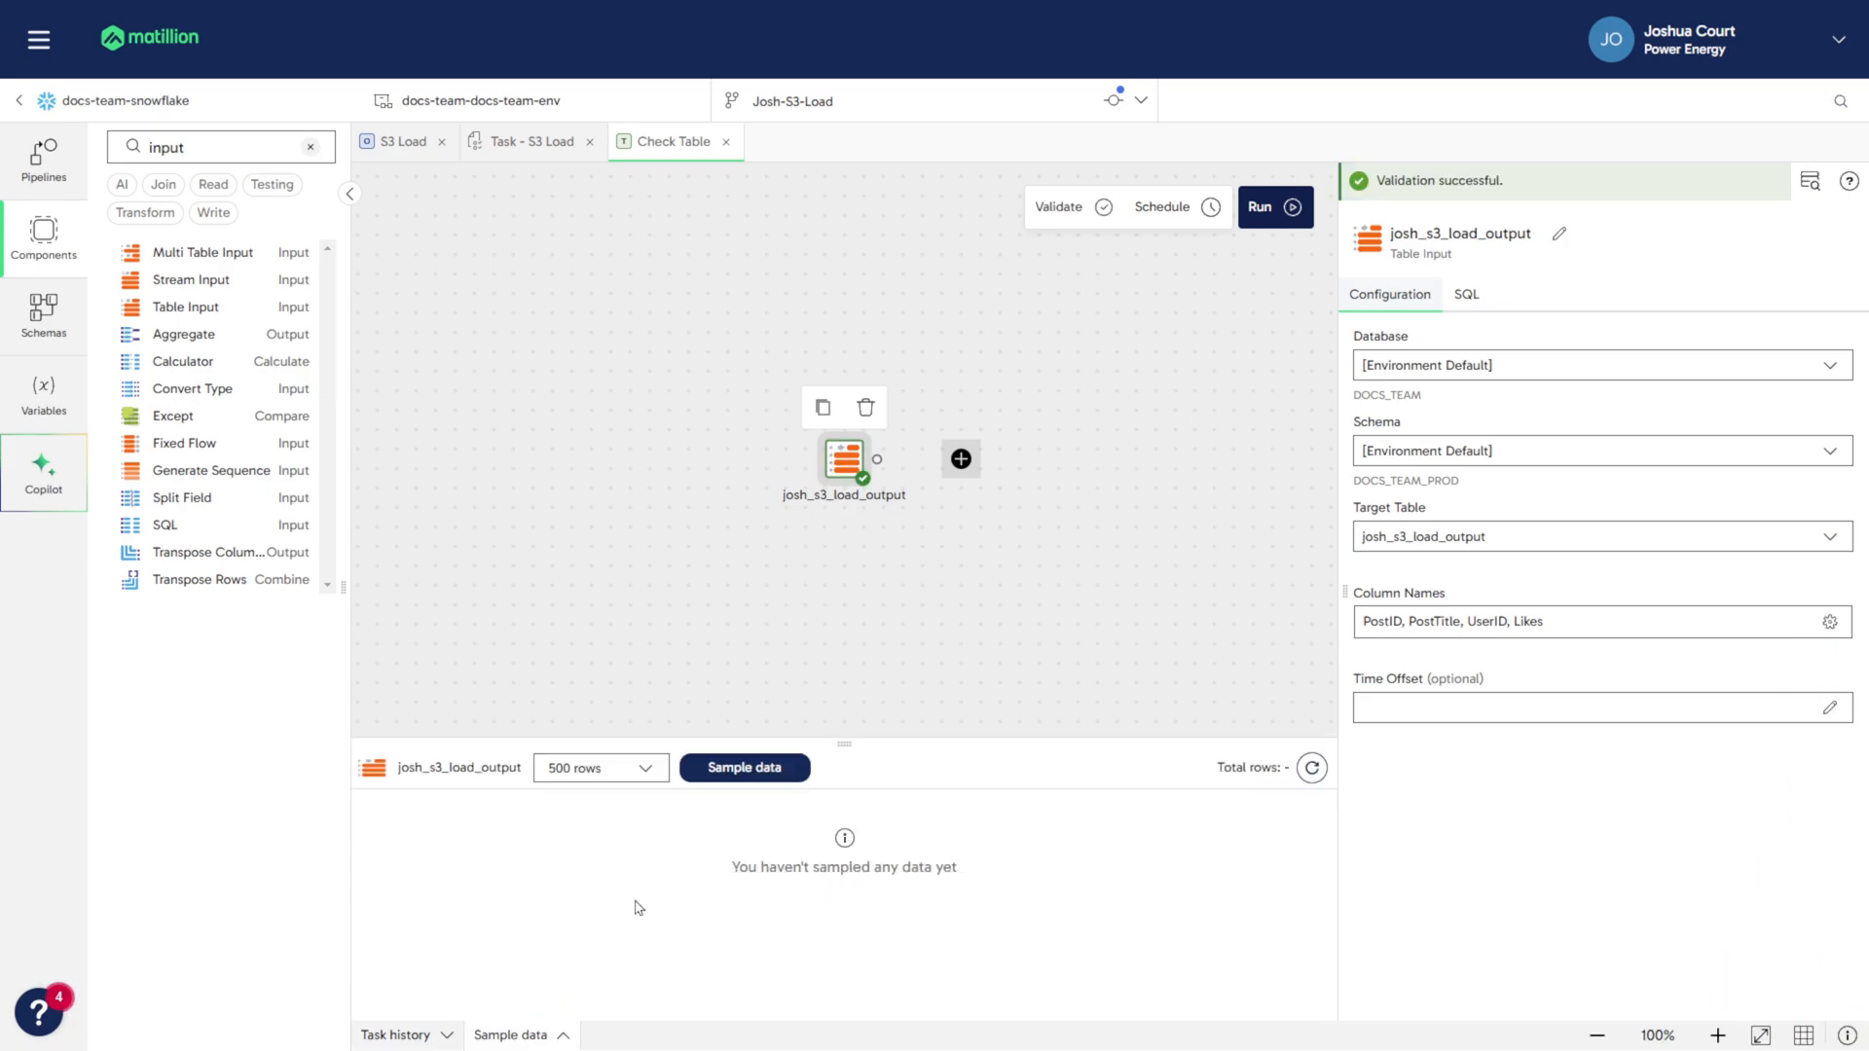
left_click(733, 766)
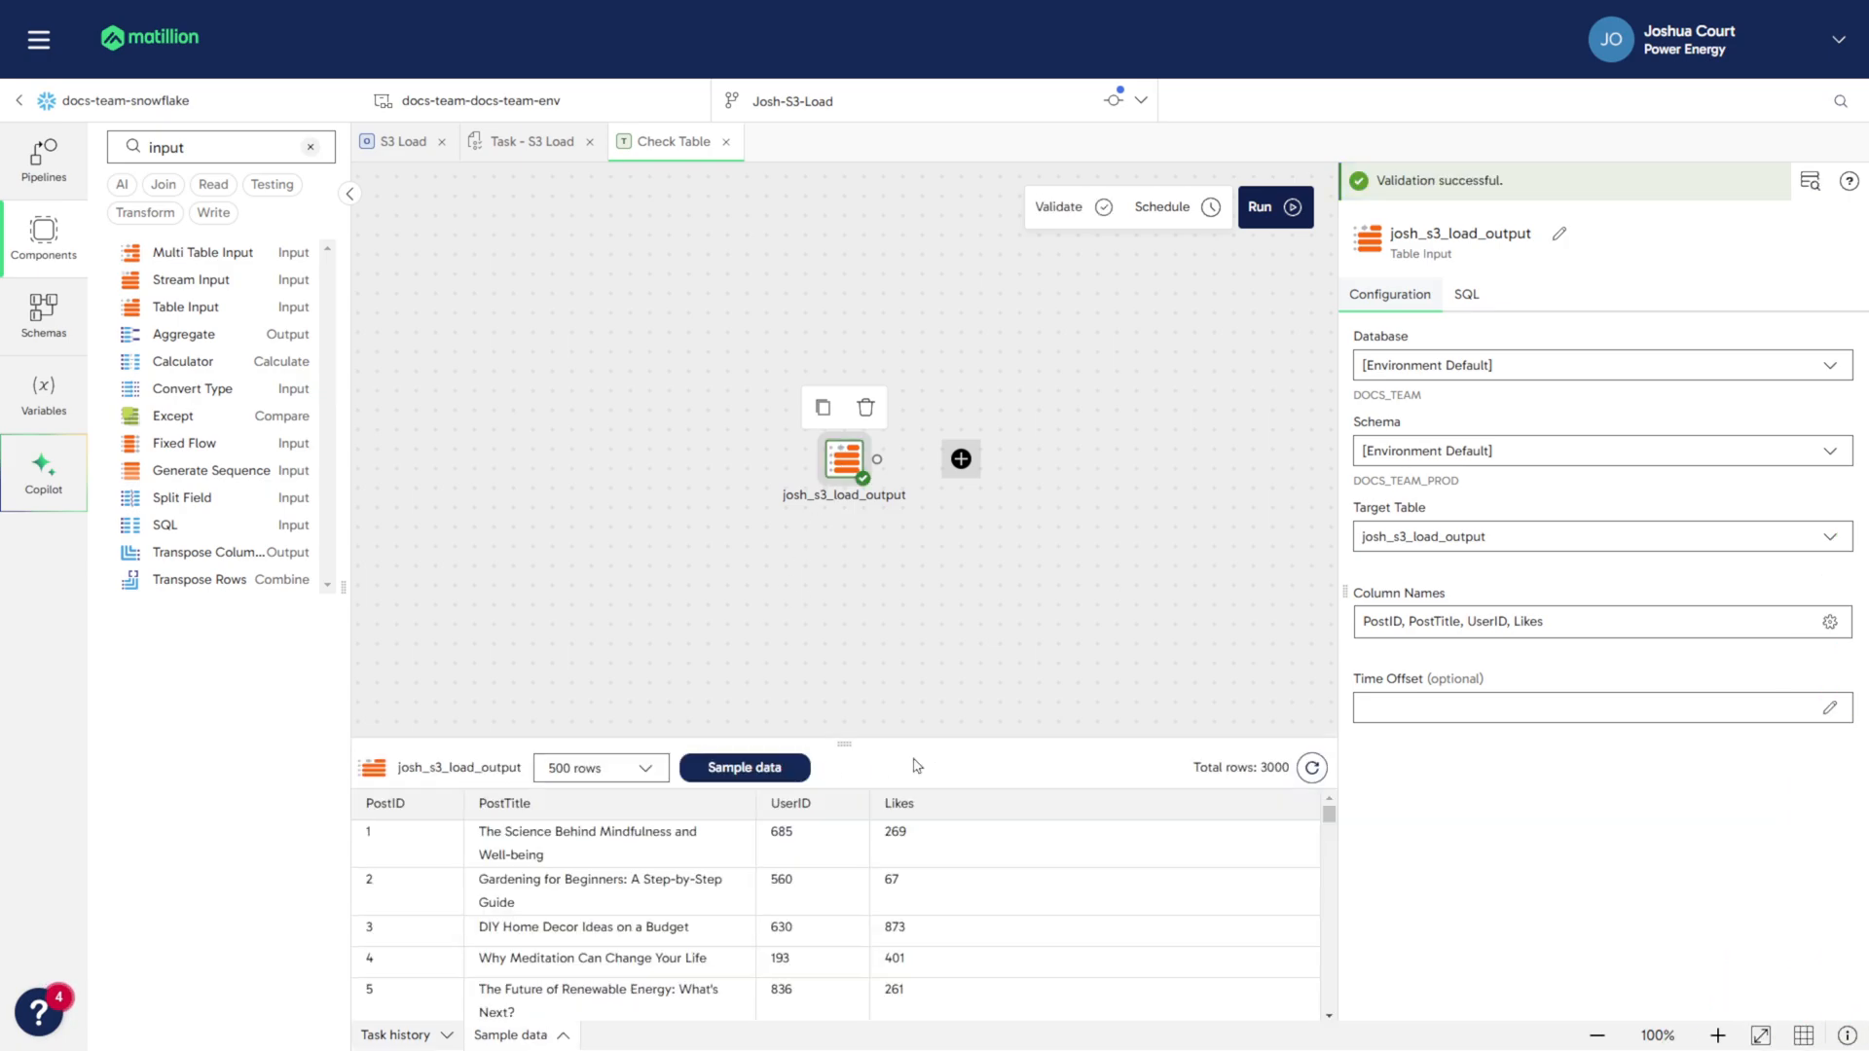
left_click_drag(849, 732, 857, 538)
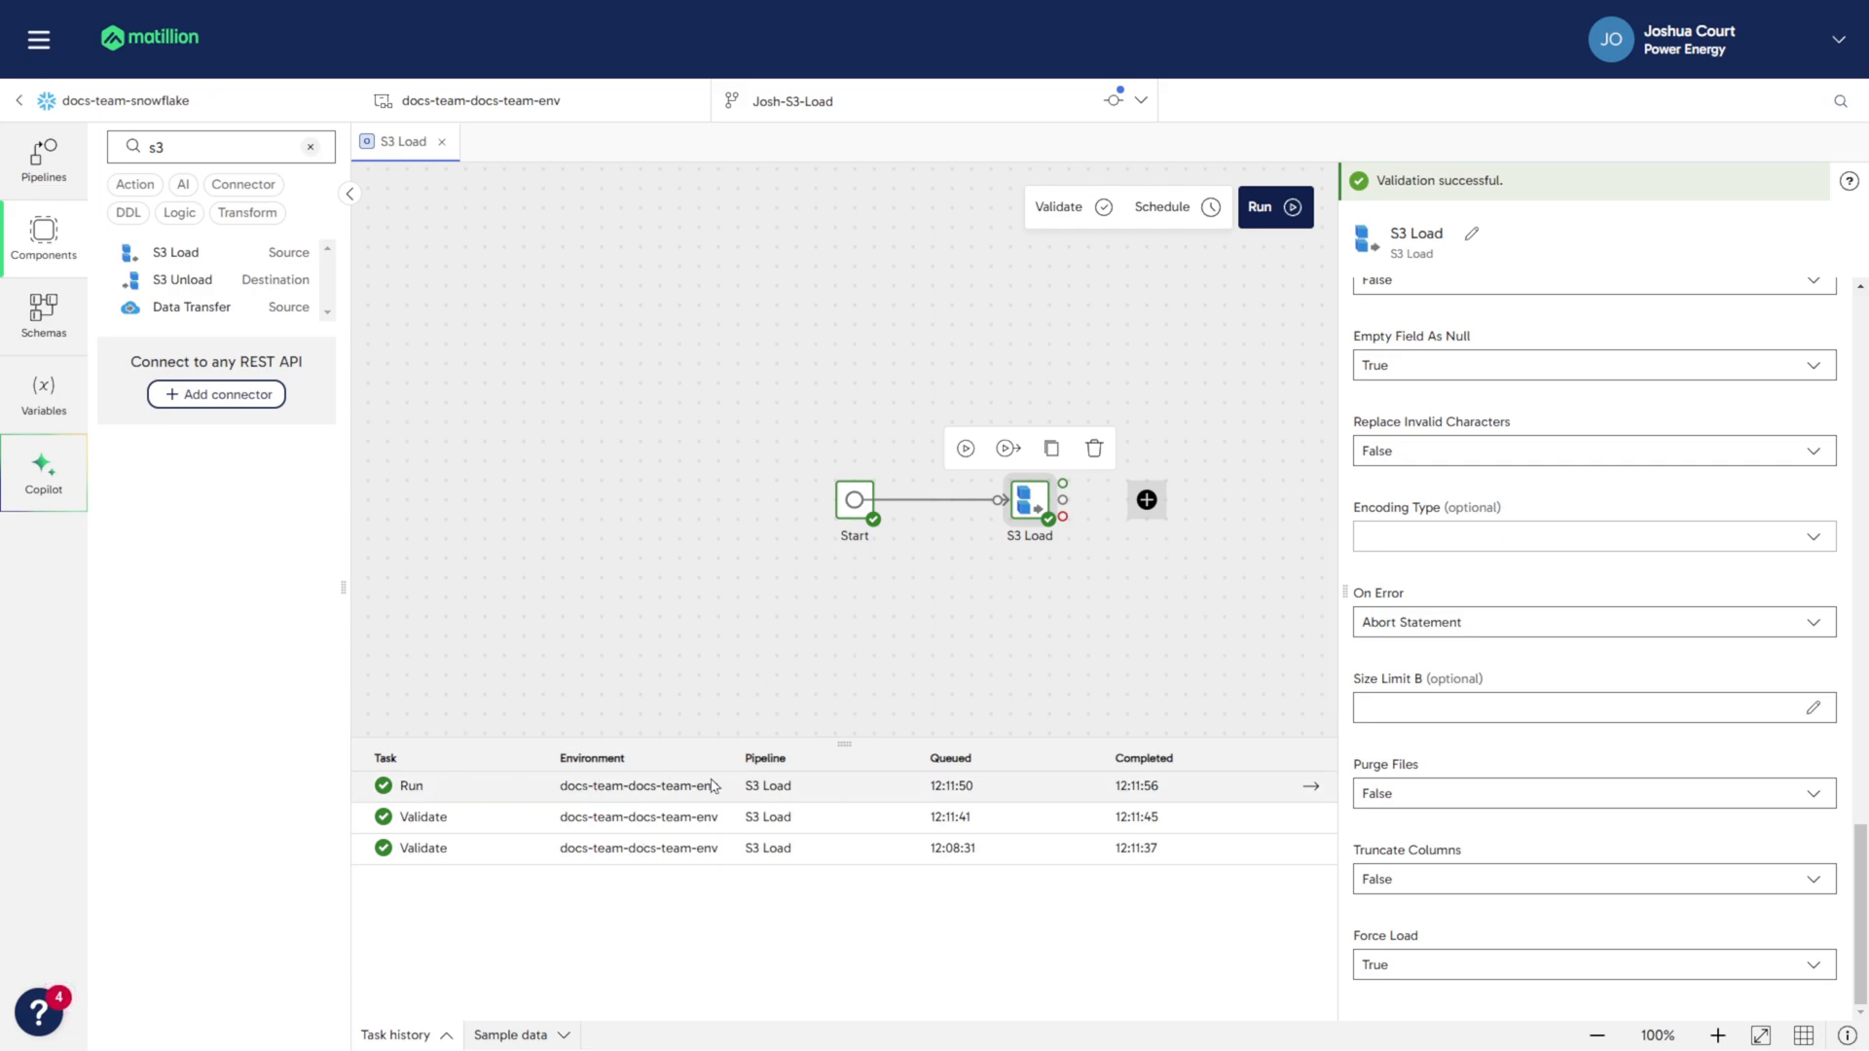
- Open the task details of the S3 Load pipeline run from the task history
left_click(1313, 791)
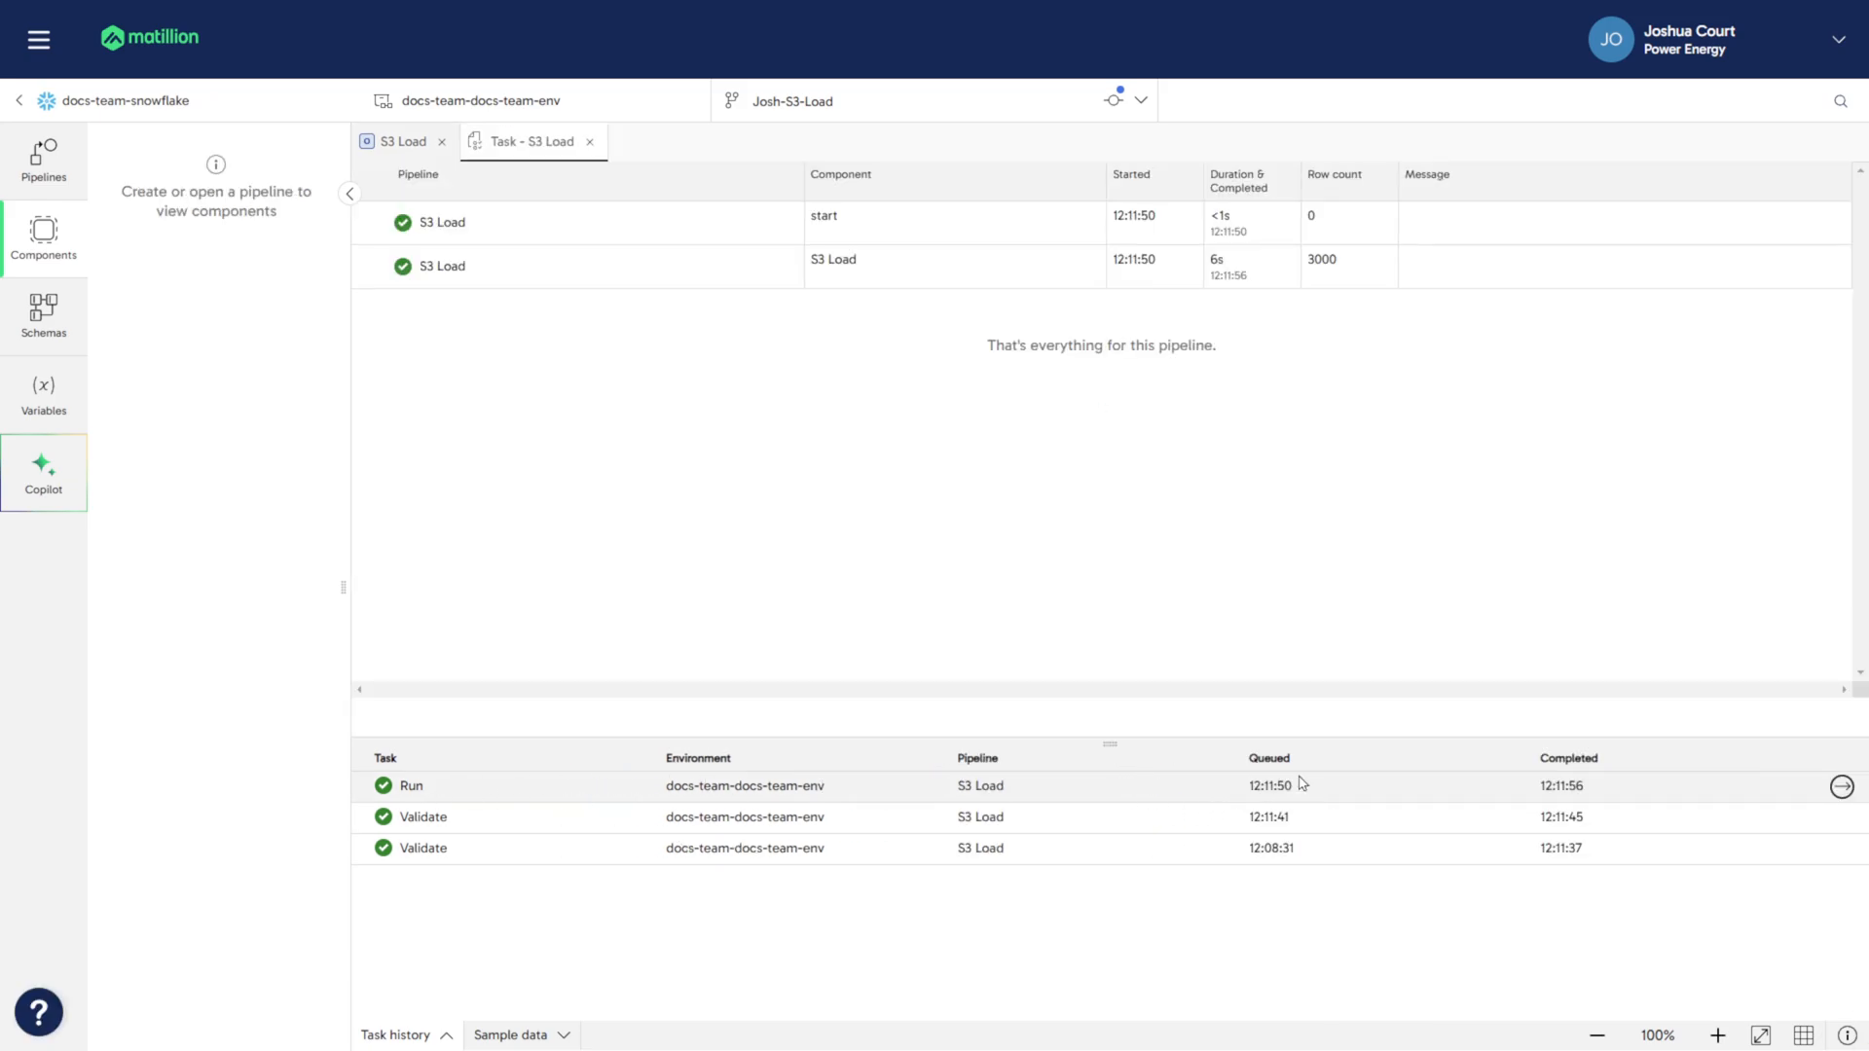